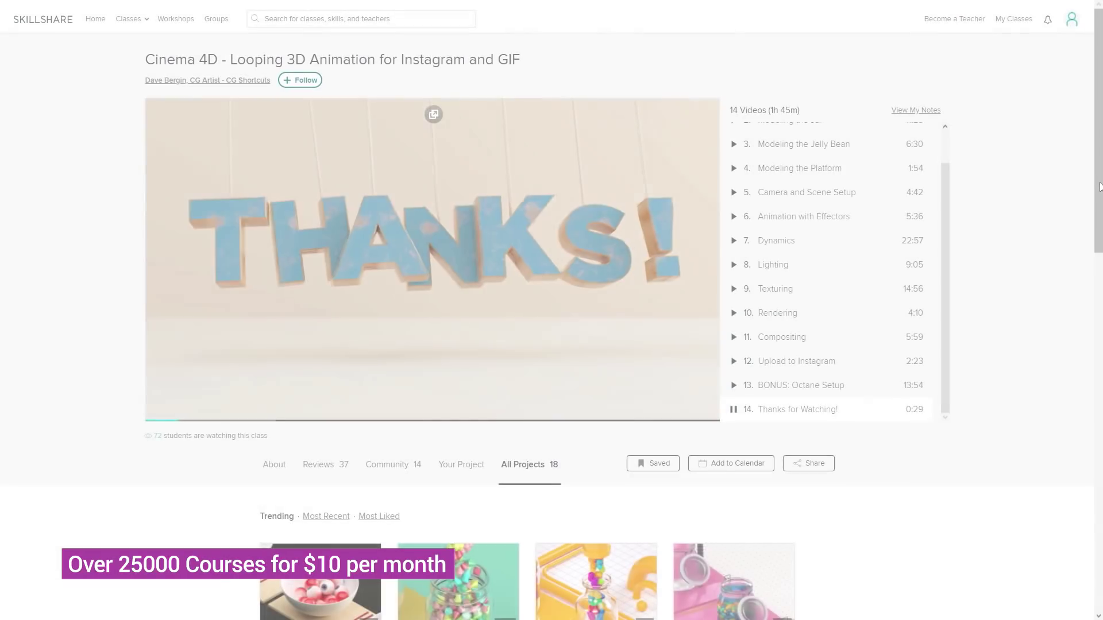
Browse Skillshare's Animation category and its Cinema 4D class listings
scroll(1100, 205, down, 1)
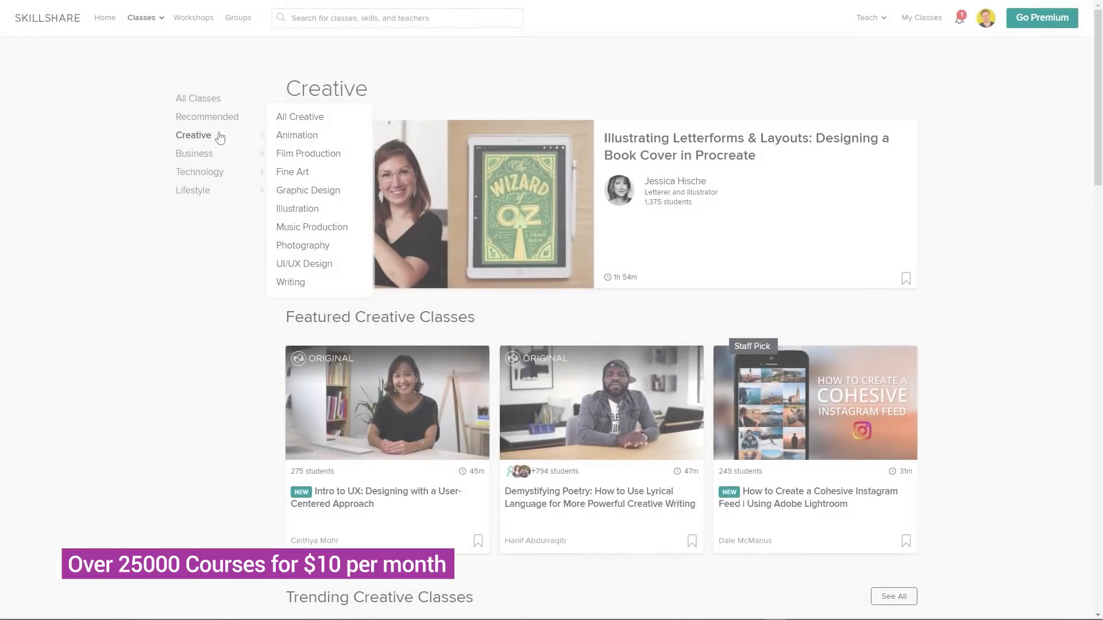
click(314, 137)
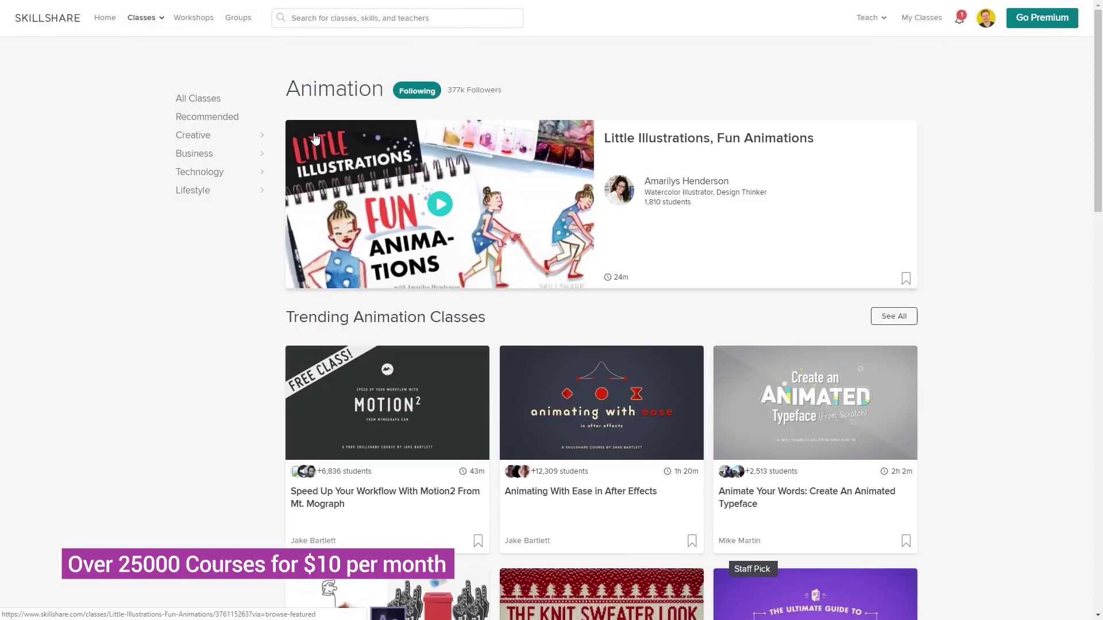
scroll(997, 292, down, 4)
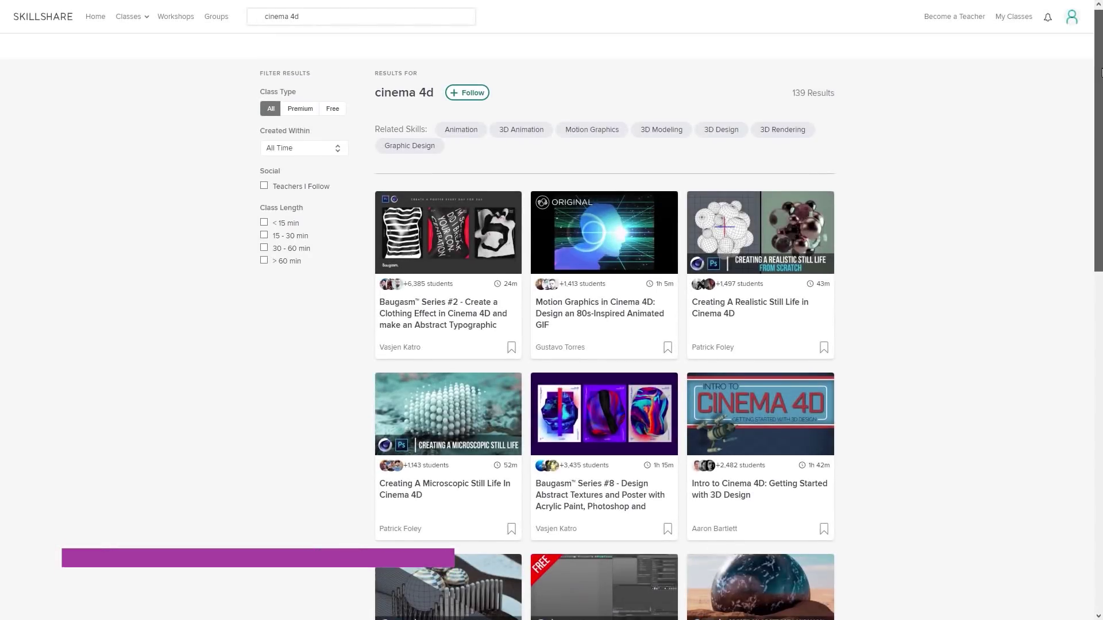
scroll(1101, 71, down, 3)
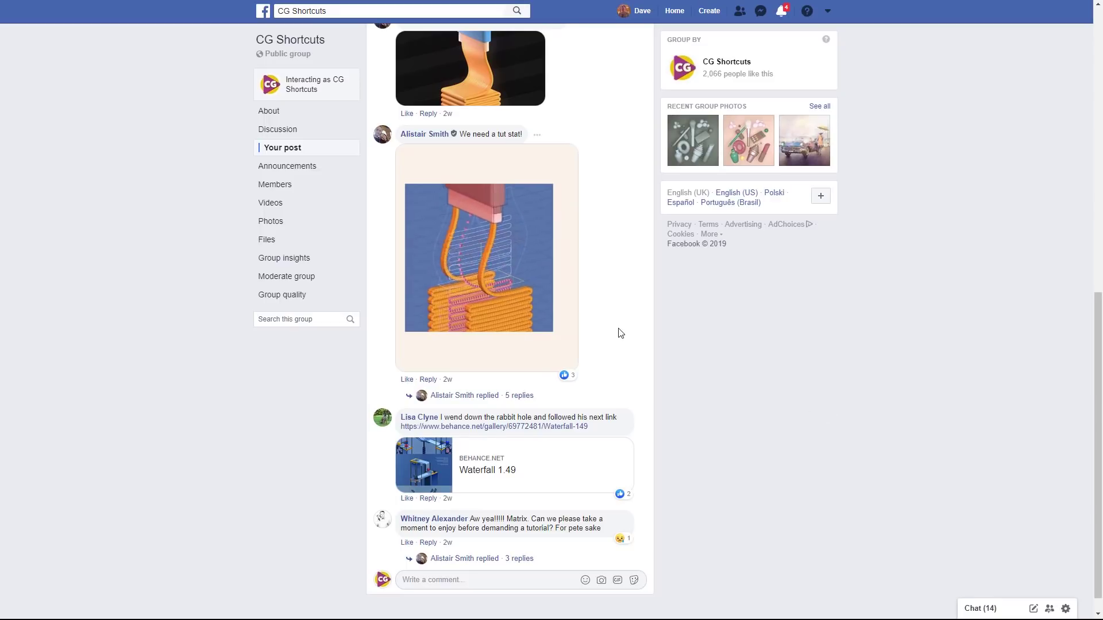
Look through the CG Shortcuts Facebook group post and the motion designer's Instagram posts for folding-ribbon animation references
scroll(620, 333, up, 10)
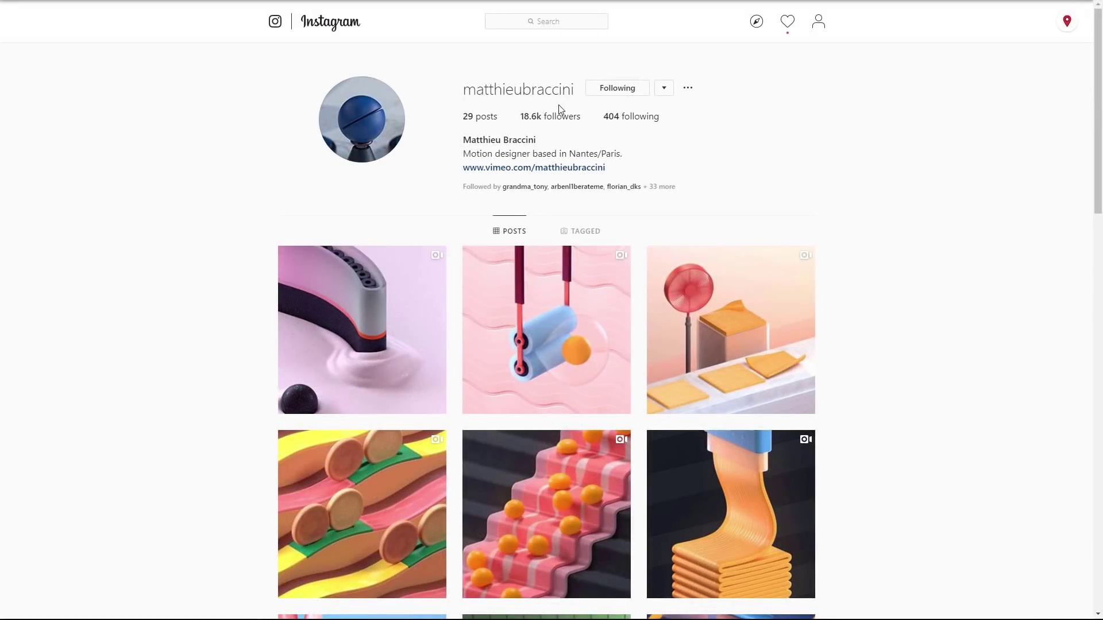
scroll(864, 336, down, 8)
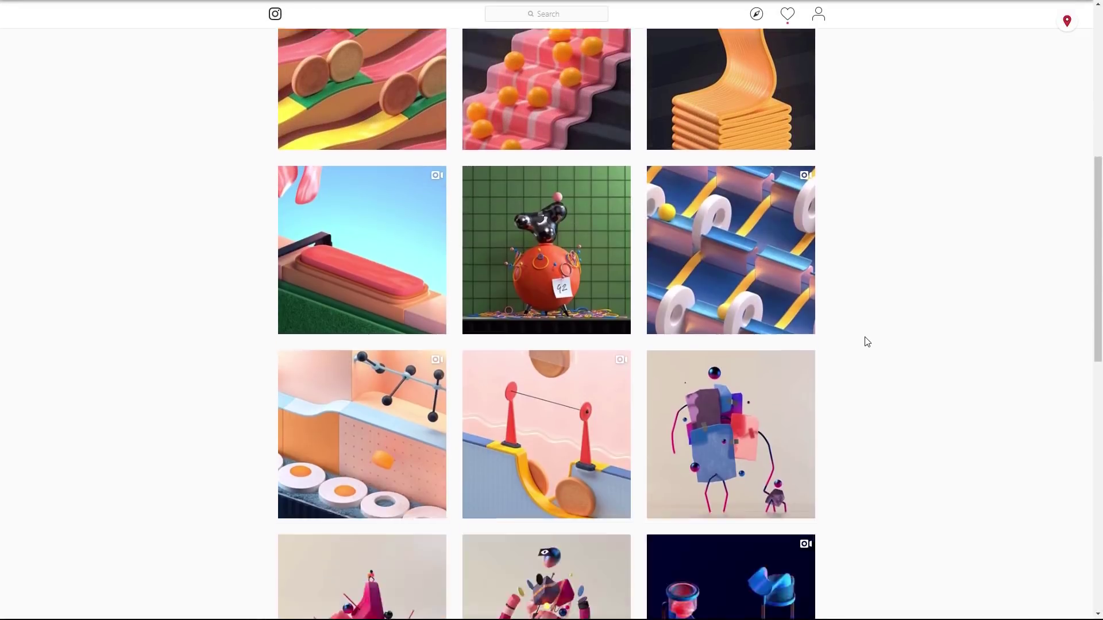
scroll(867, 342, down, 13)
scroll(867, 342, down, 4)
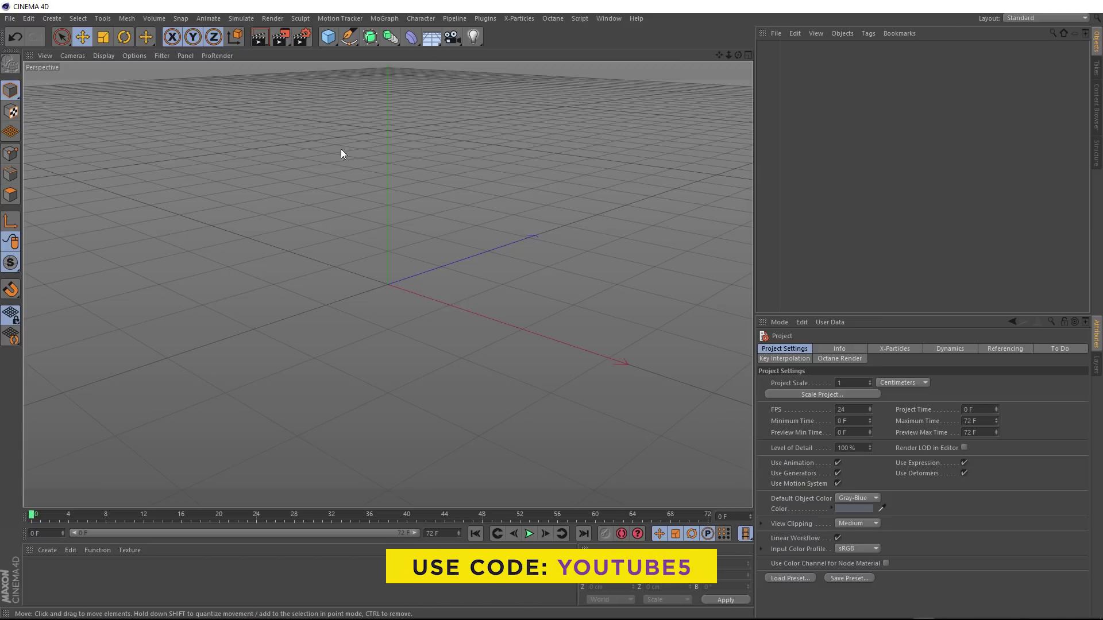
In Cinema 4D, add a Null object and keyframe its X and Y position at frame 0
click(328, 36)
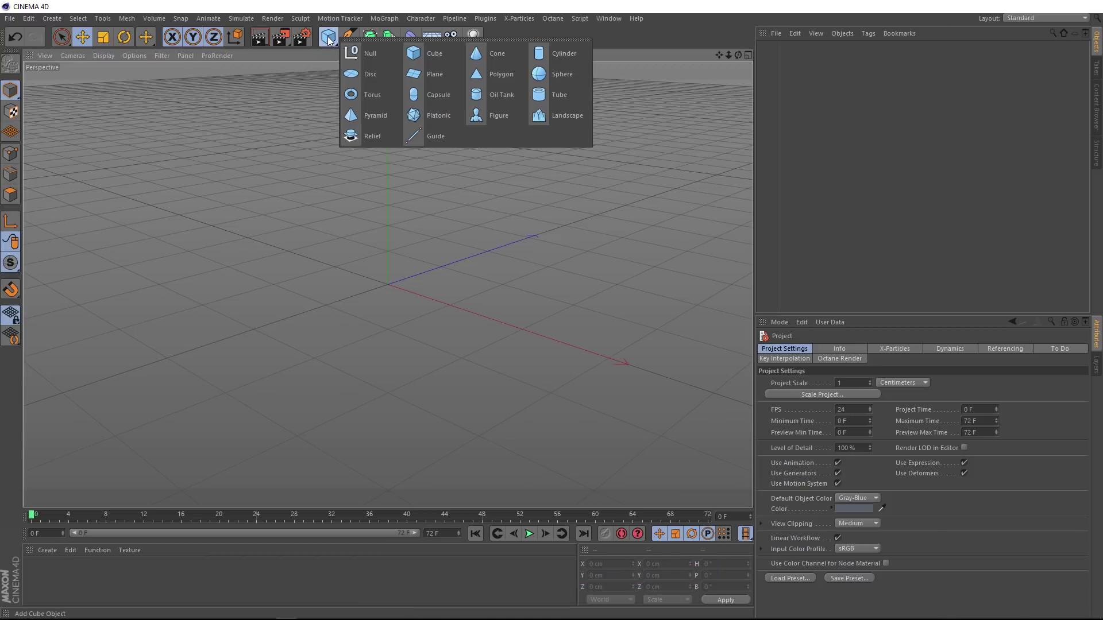
click(374, 53)
alt+drag(385, 254, 377, 298)
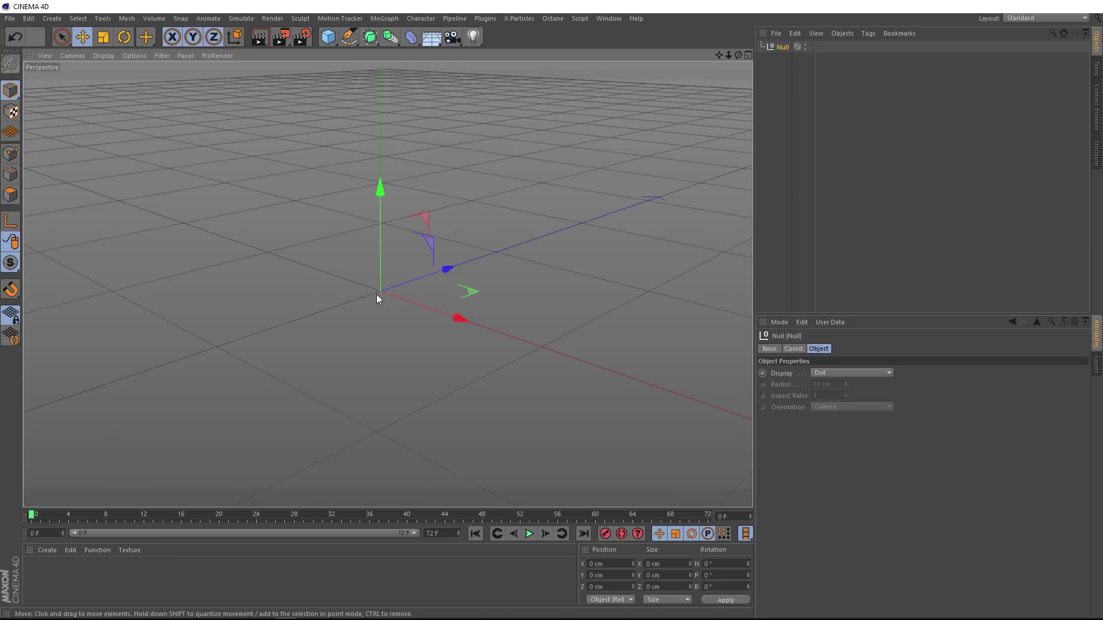
click(794, 349)
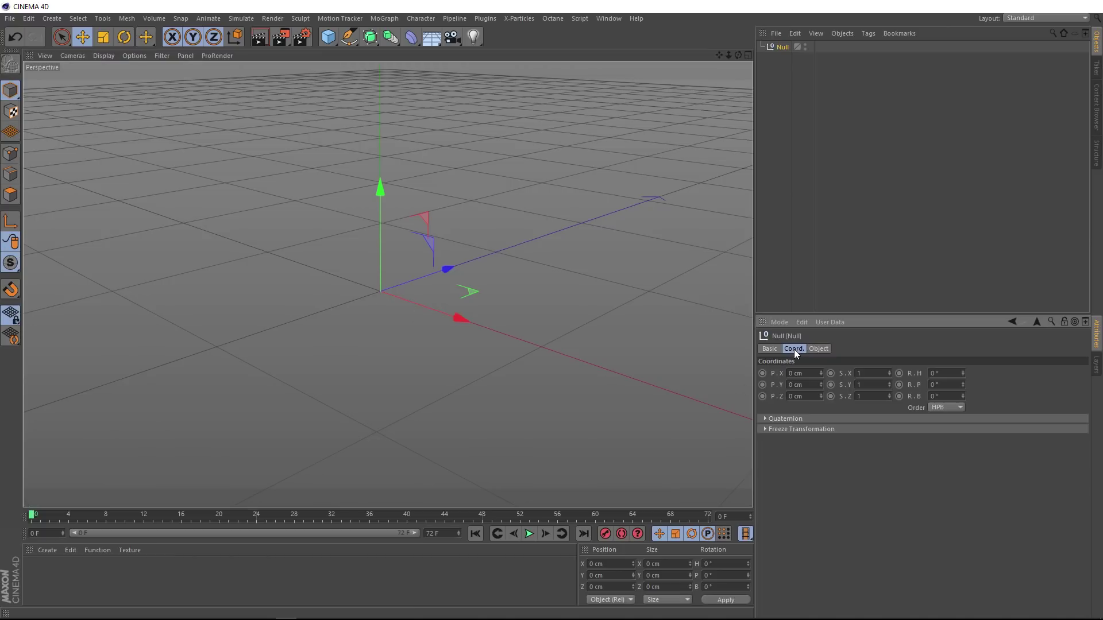
click(763, 374)
click(762, 385)
At frame 1, set the null's X position to 100 cm and keyframe both X and Y position
click(545, 534)
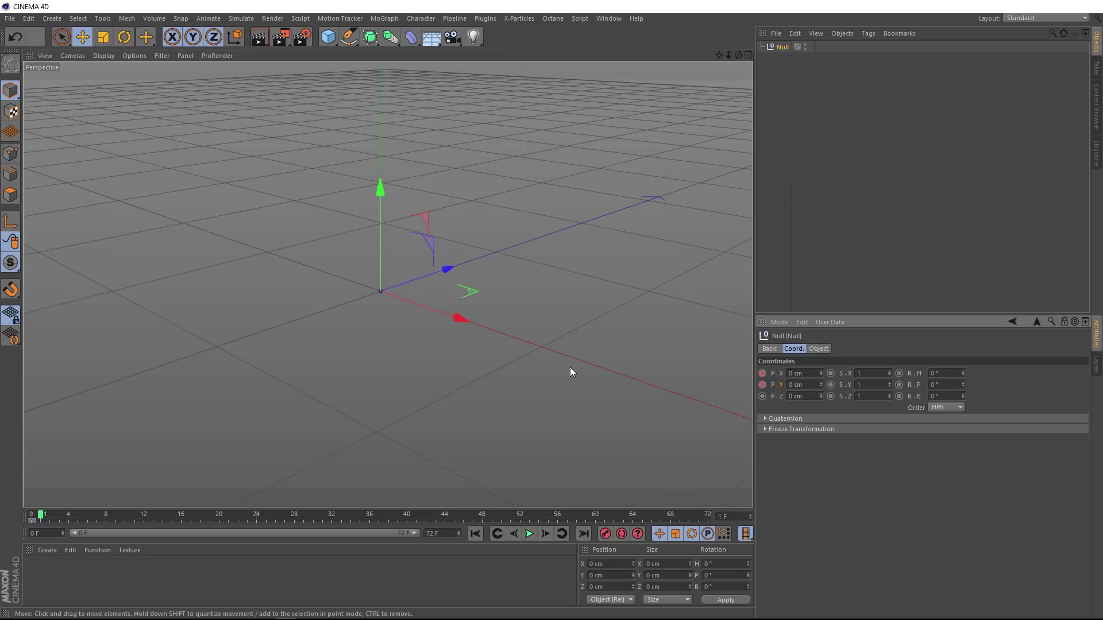
click(811, 375)
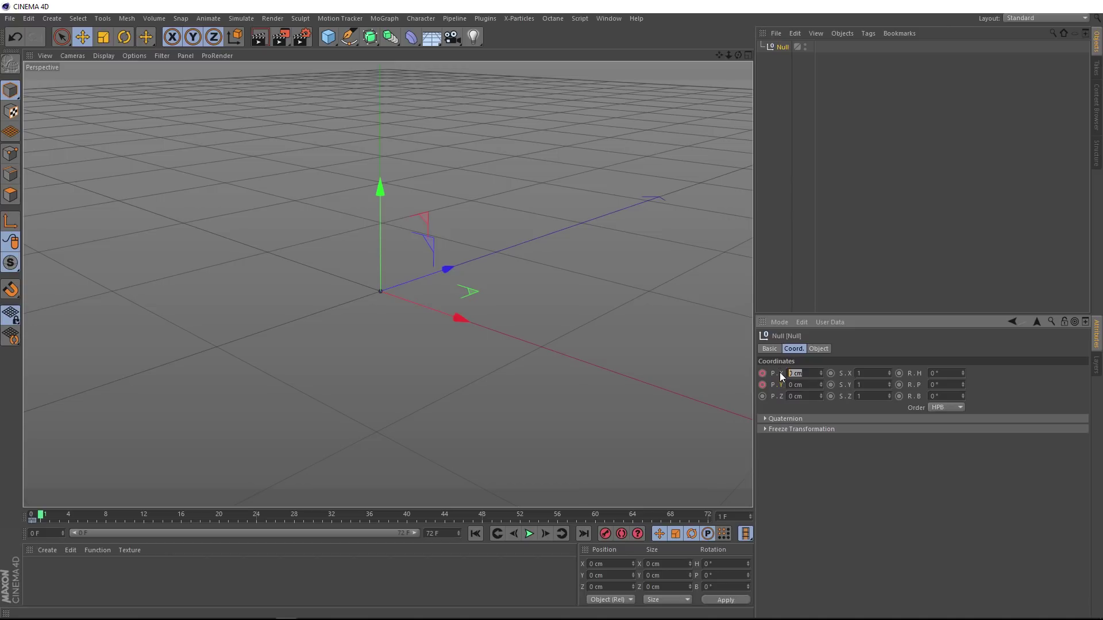
text(100)
key(Return)
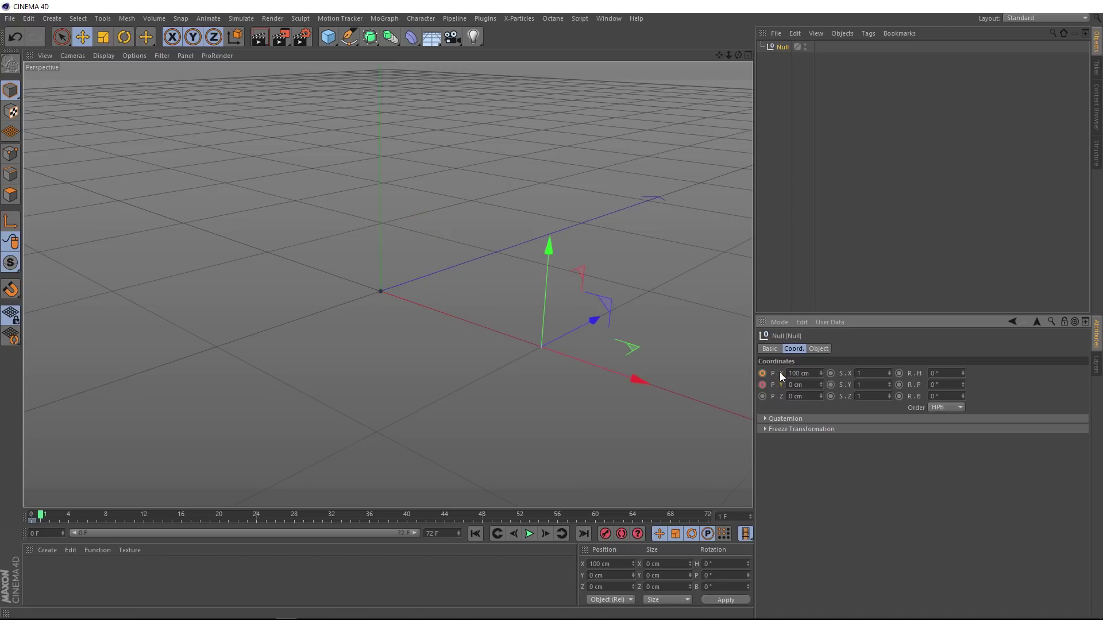
click(763, 373)
click(763, 384)
At frame 2, set the null's Y position to 10 cm and keyframe both X and Y position
click(540, 535)
drag(811, 384, 782, 385)
text(10)
key(Return)
click(763, 386)
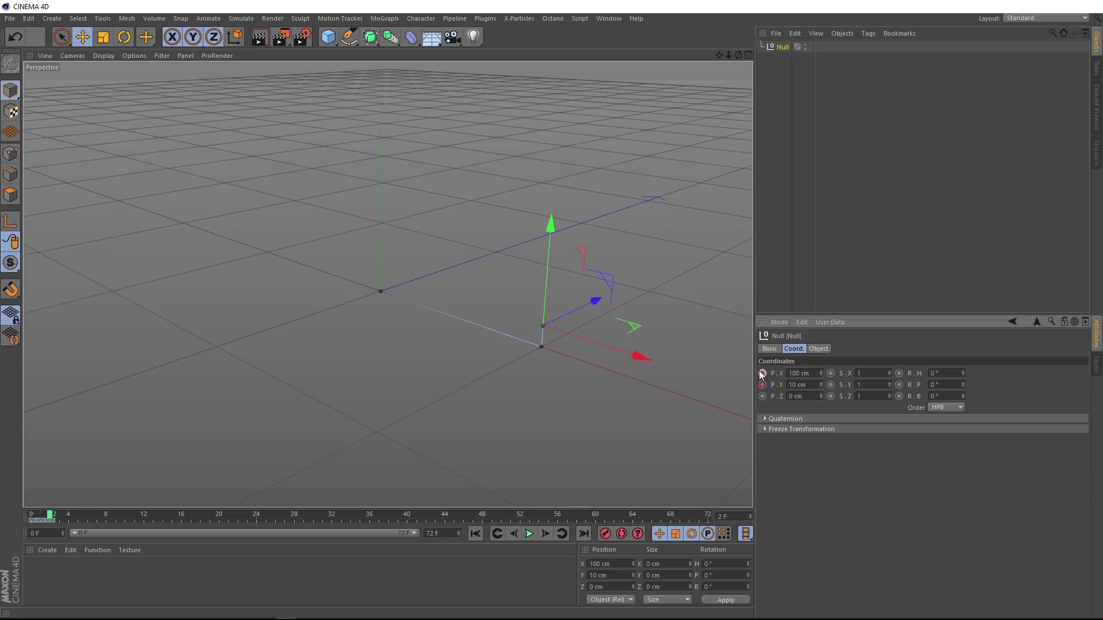
click(762, 374)
At frame 3, set the null's X position to 0 cm and keyframe its position
click(546, 535)
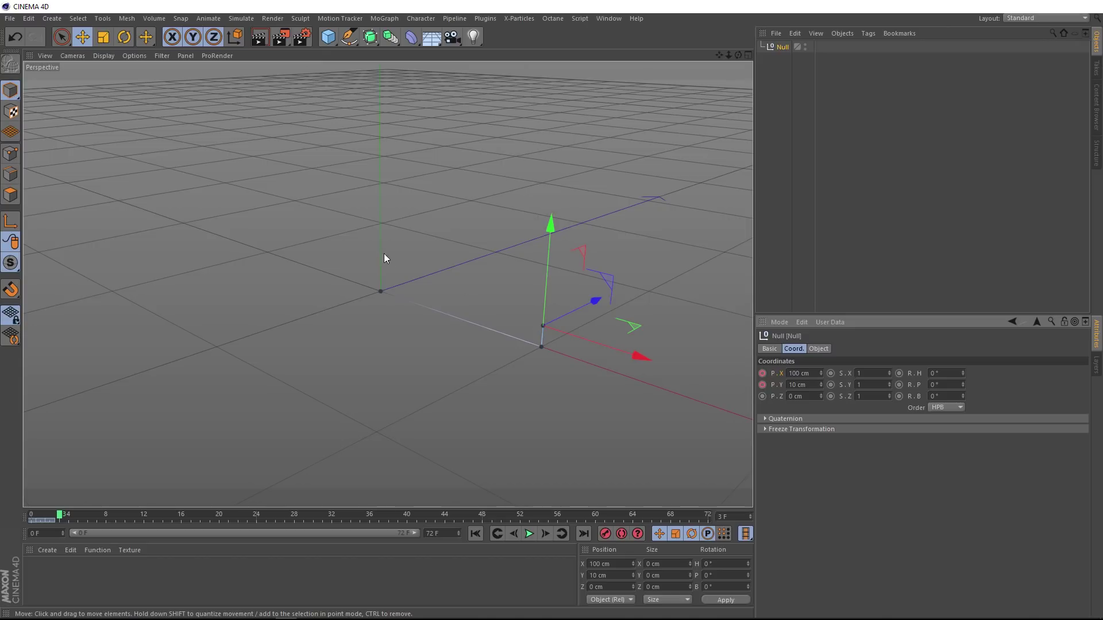
click(784, 373)
text(0)
key(Return)
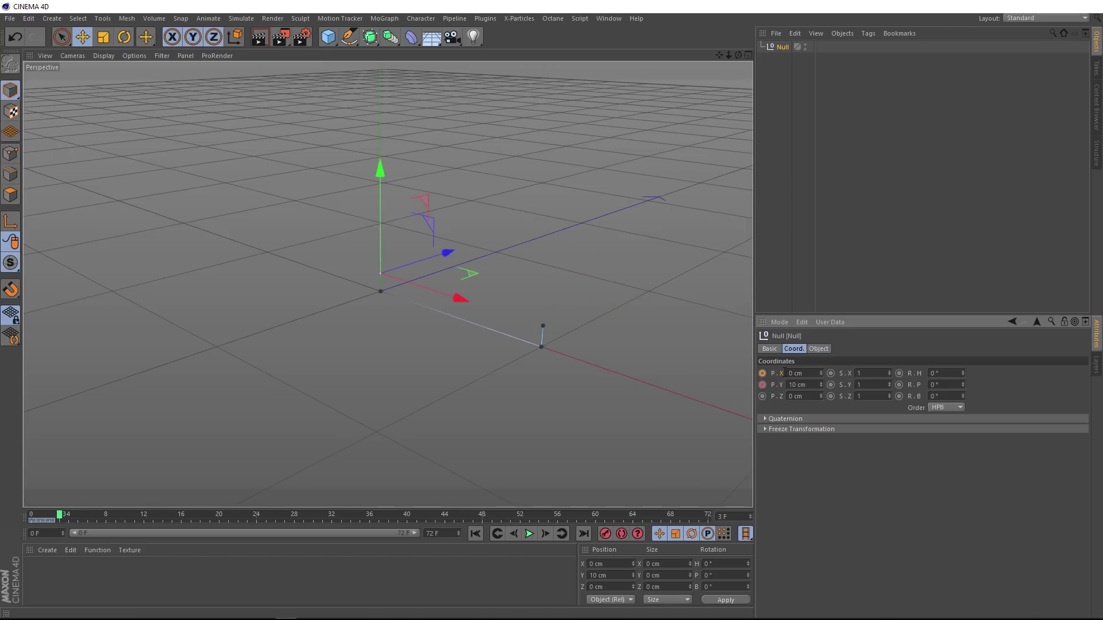
click(764, 373)
At frame 4, set the null's Y position to 20 cm and keyframe its position
click(545, 534)
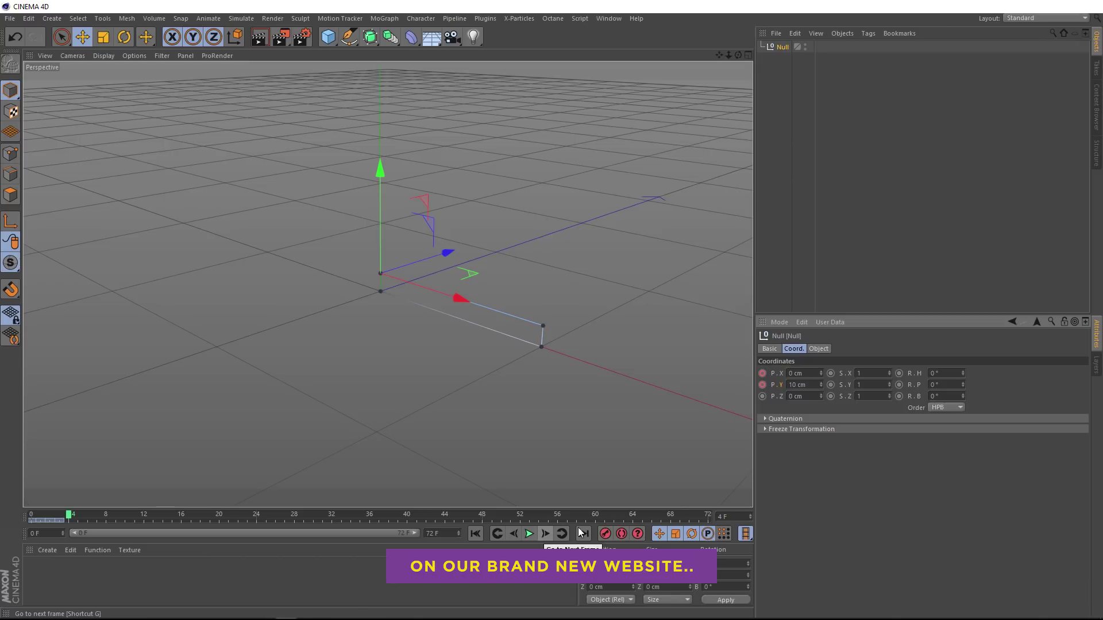
double_click(795, 385)
text(20)
key(Return)
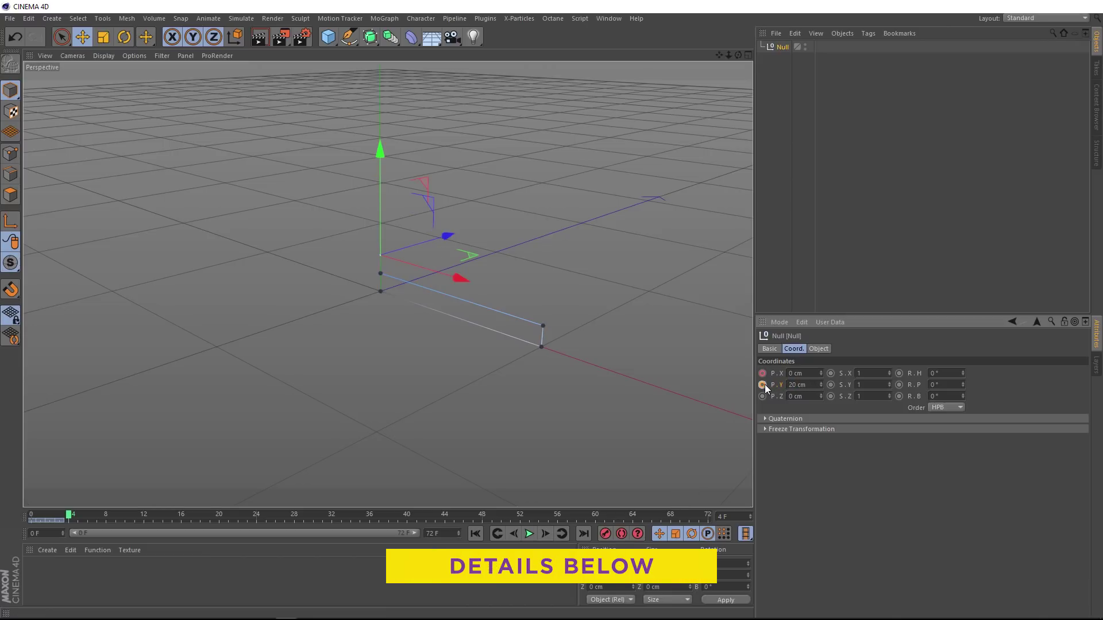
ctrl+click(762, 385)
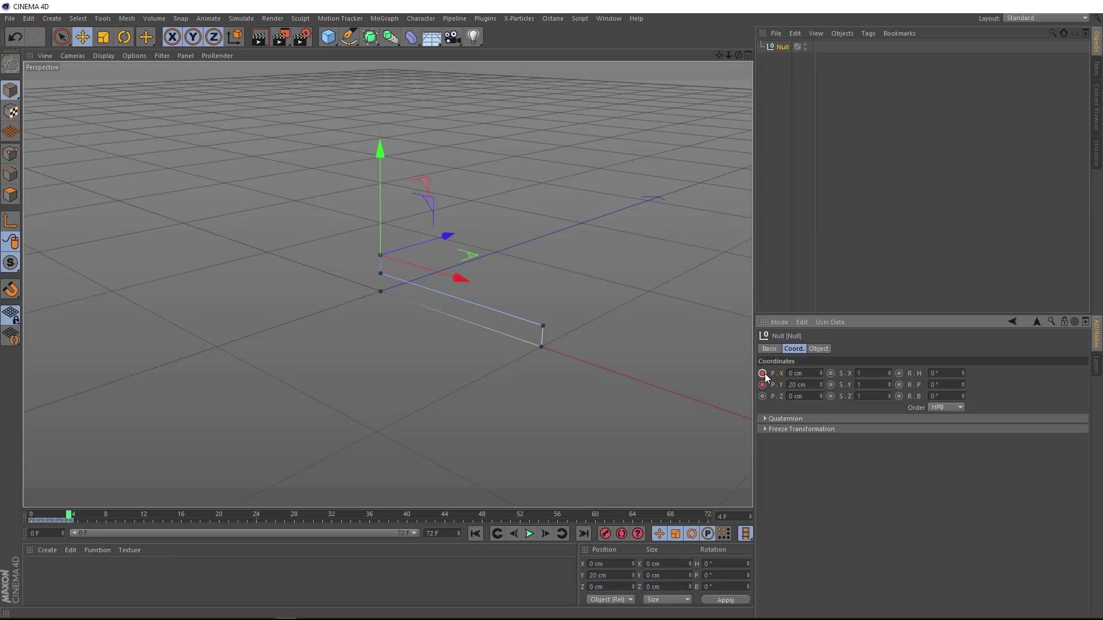
Return to frame 0 and show the null's F-curves in the Timeline window
click(513, 534)
click(512, 532)
click(512, 532)
click(513, 532)
alt+drag(514, 486, 327, 357)
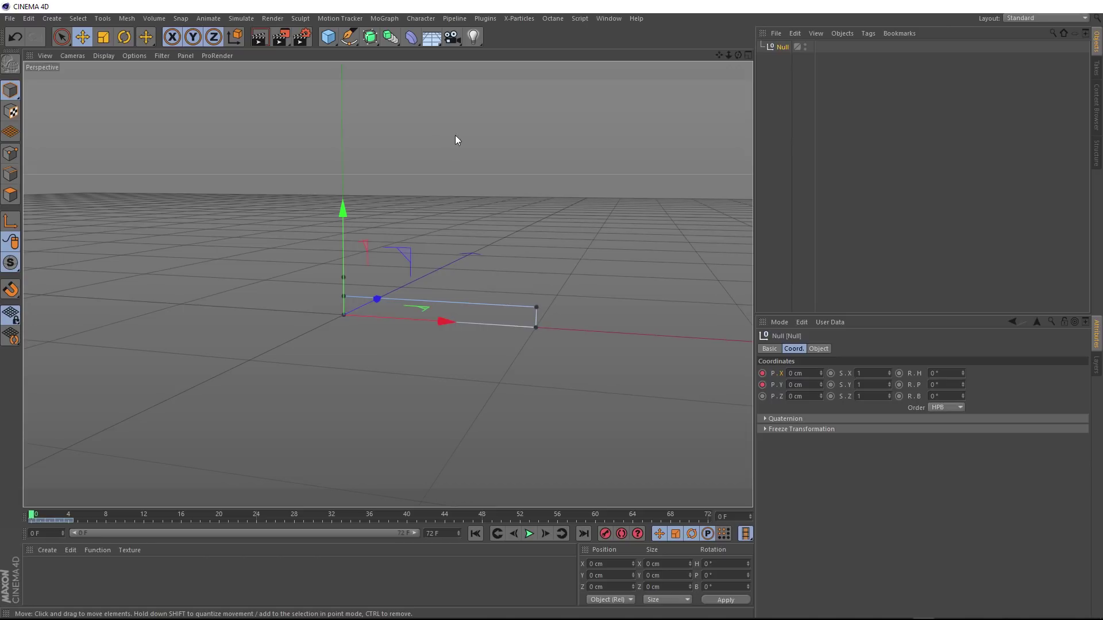
right_click(777, 48)
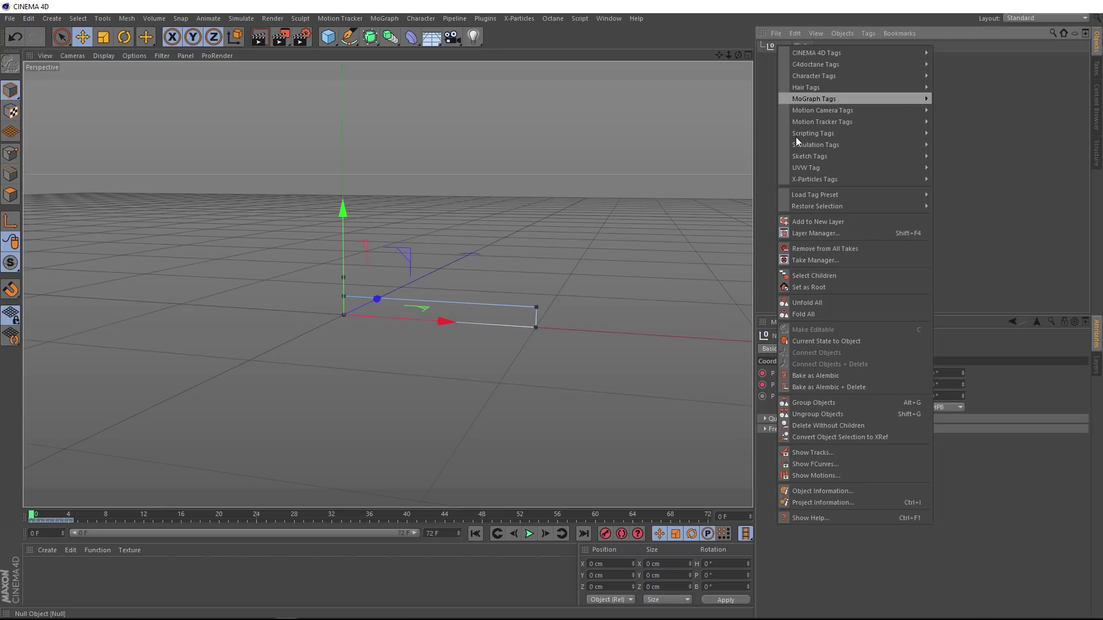
click(842, 462)
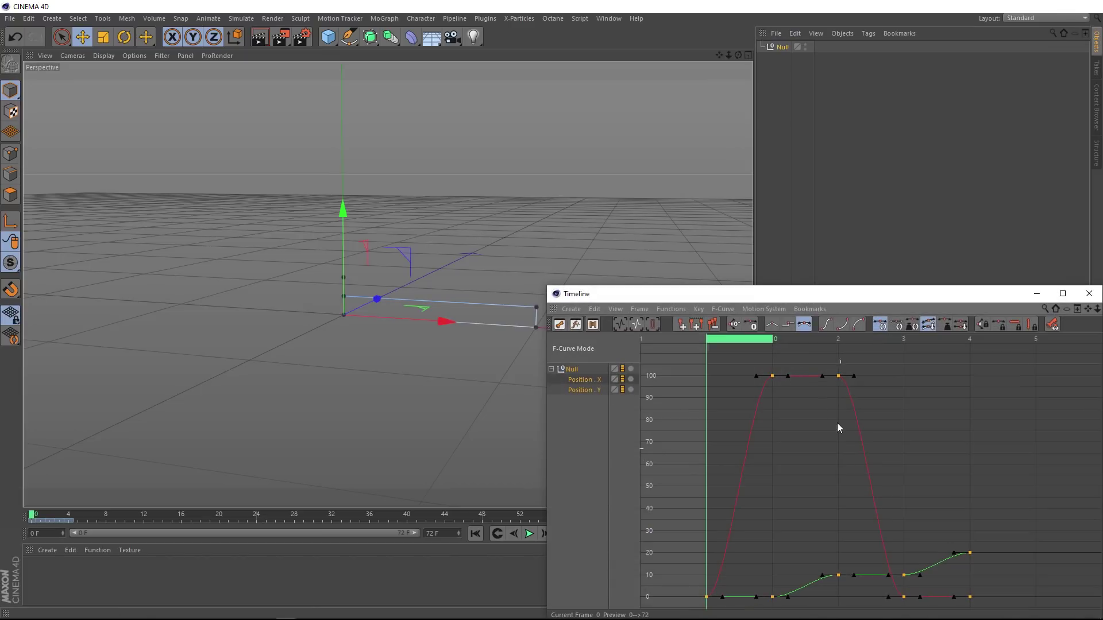
drag(798, 300, 734, 157)
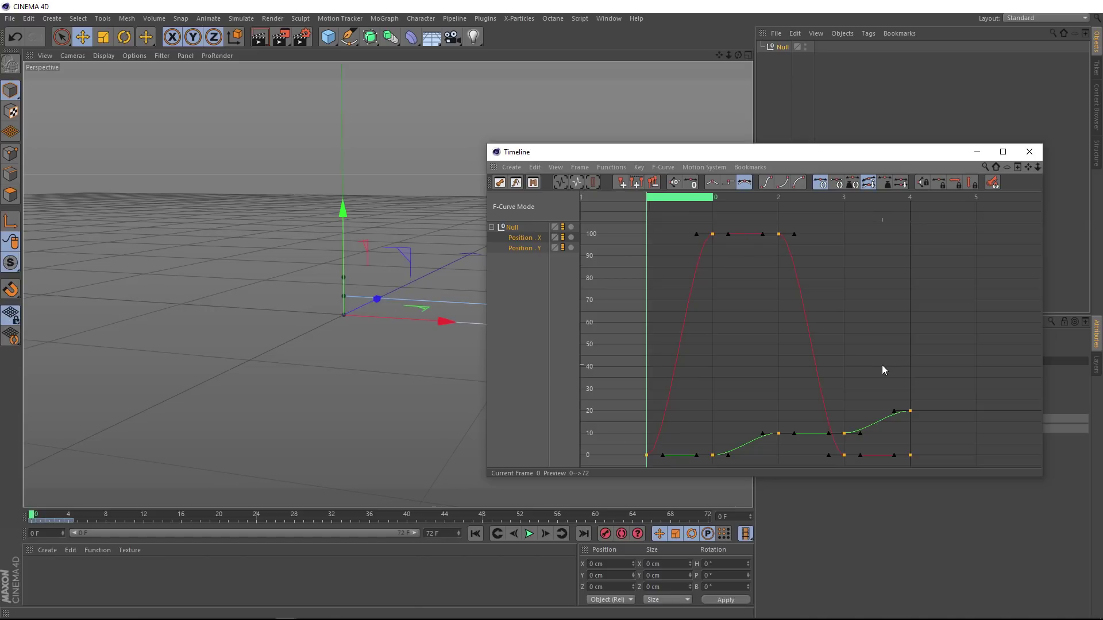
Set the Position X track's After behaviour to Repeat
click(522, 236)
drag(663, 157, 235, 177)
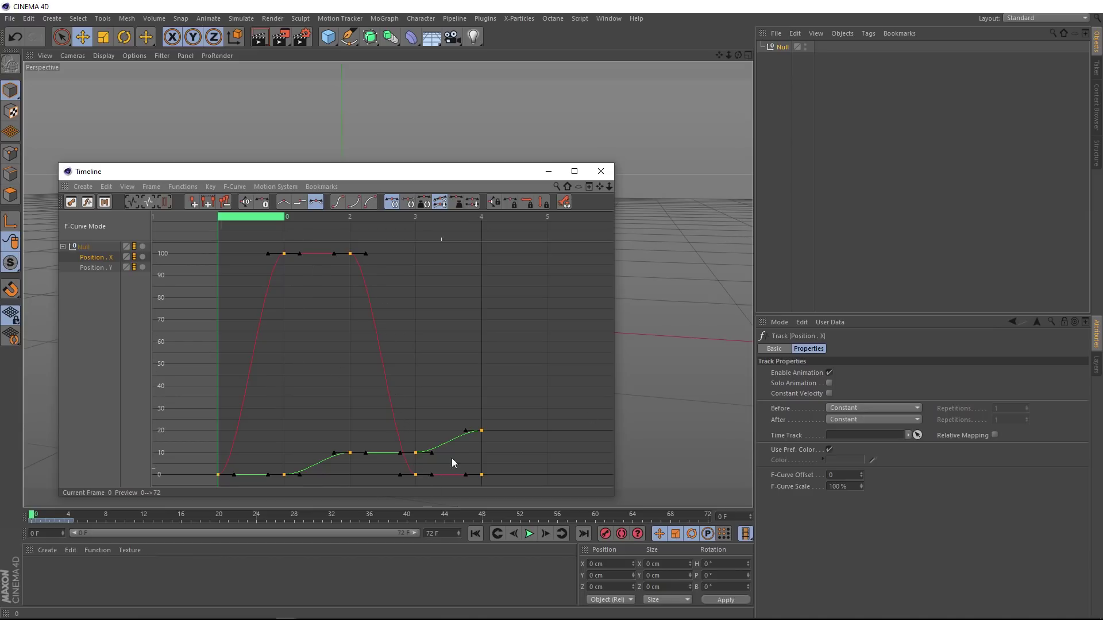
click(863, 420)
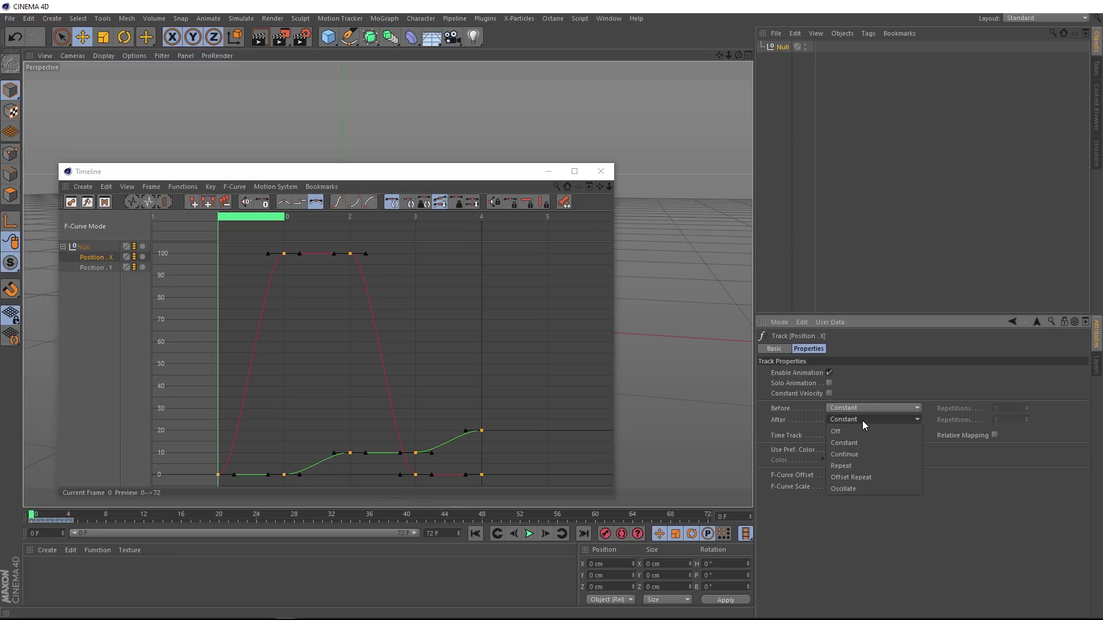
click(858, 466)
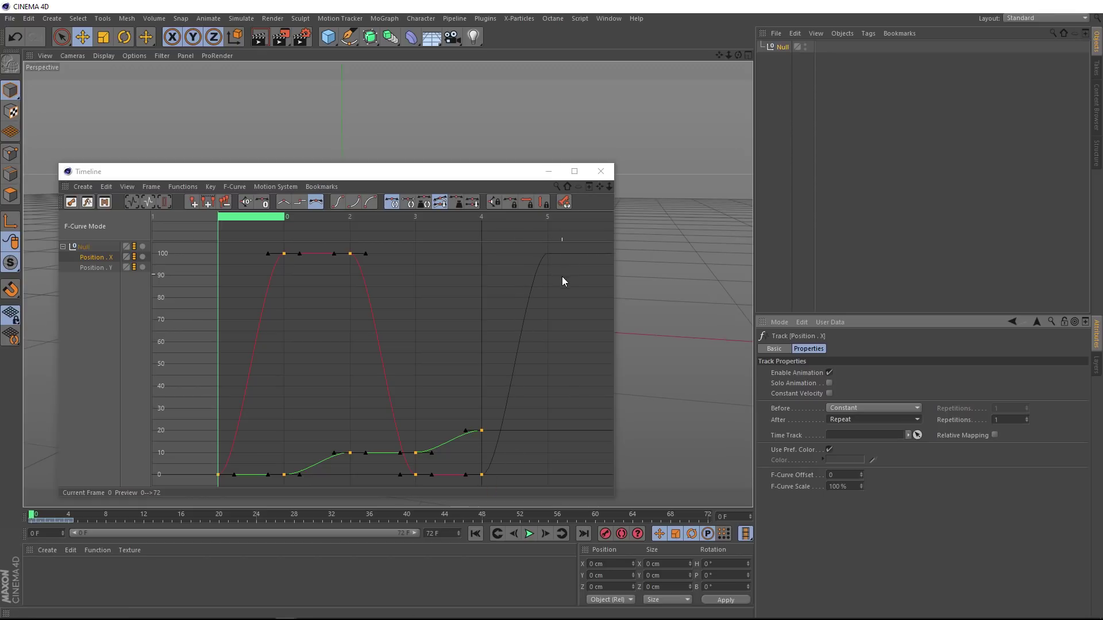
Set the Position X track's After repetitions to 5
drag(608, 185, 394, 402)
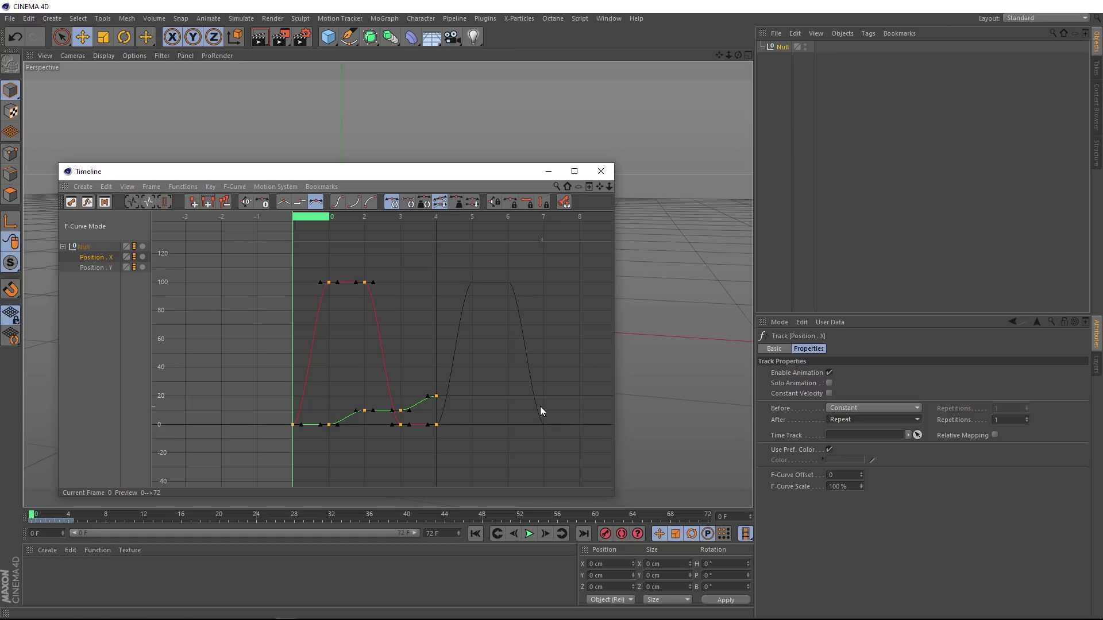
click(1006, 421)
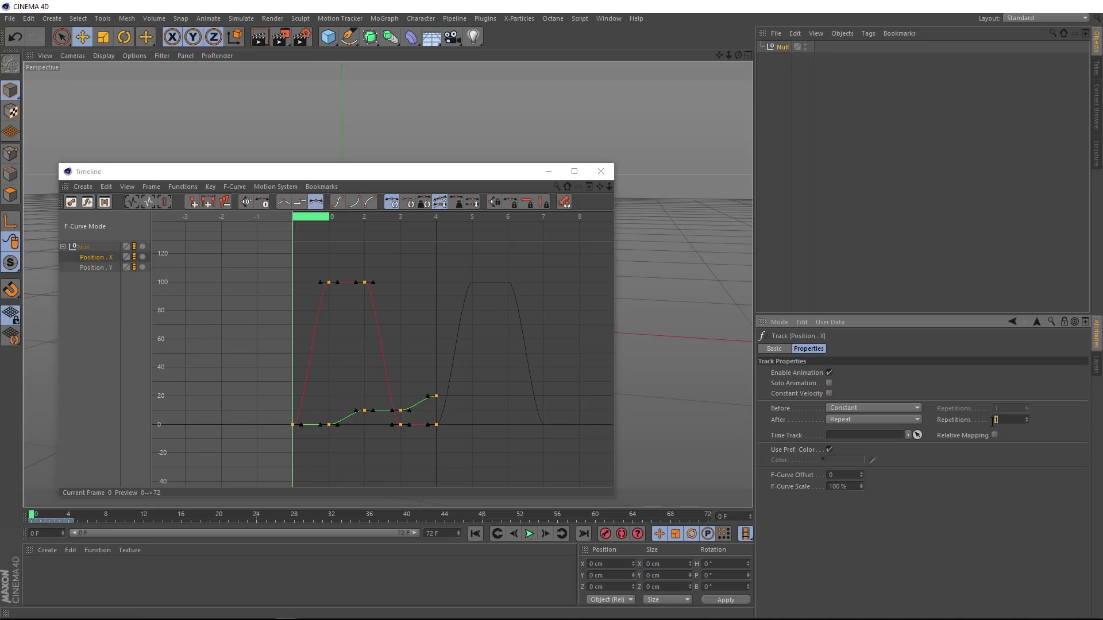
text(5)
drag(609, 186, 643, 183)
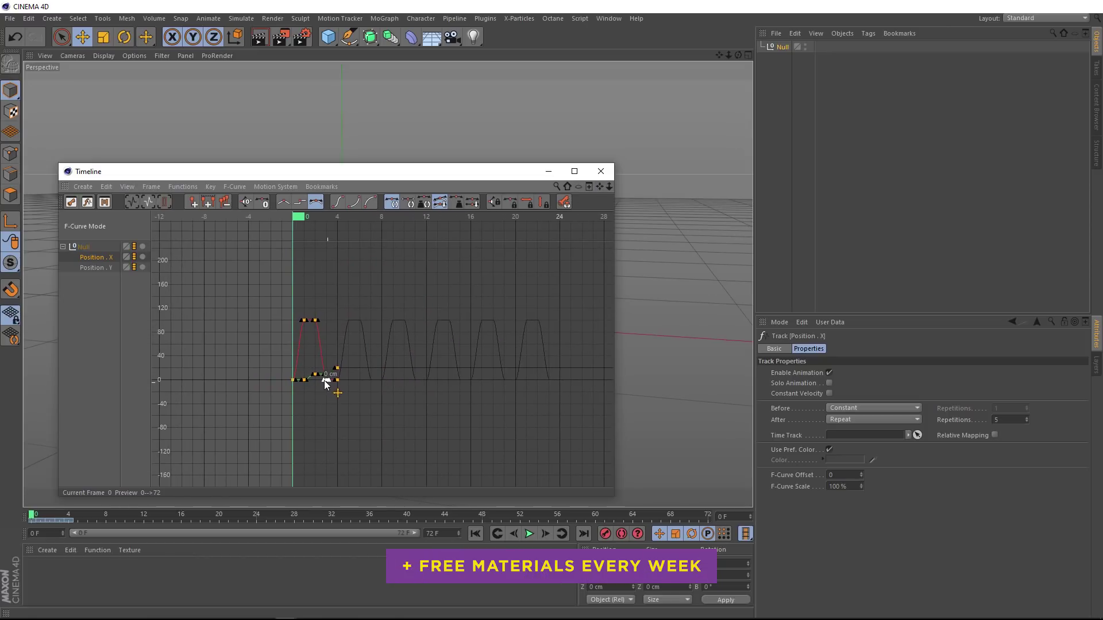
key(h)
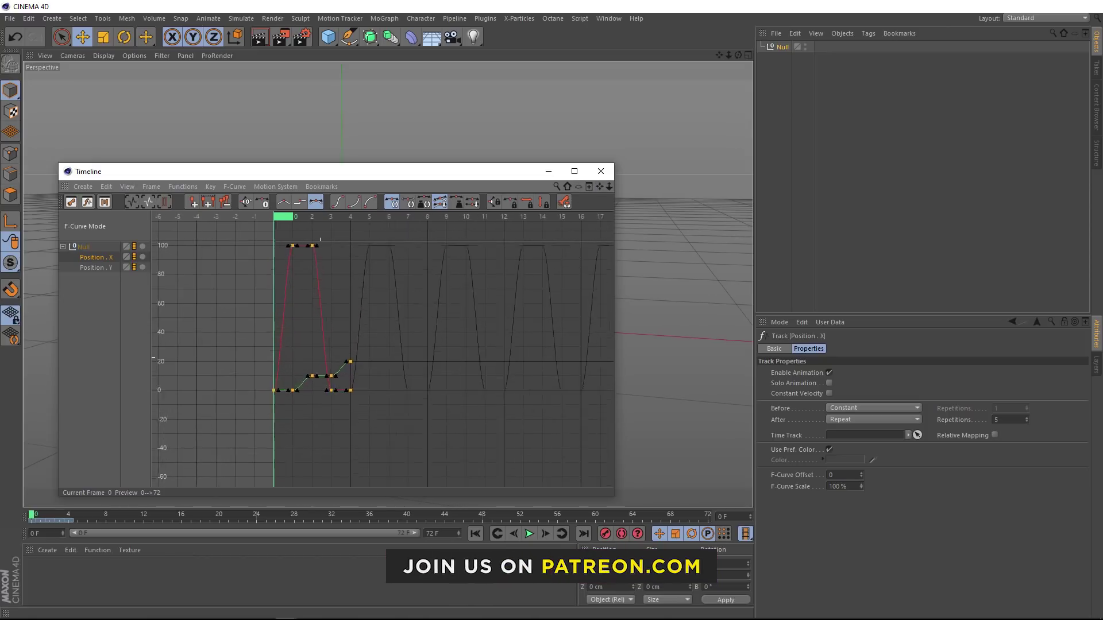
Set the Position Y track's After behaviour to Offset Repeat
scroll(196, 445, up, 5)
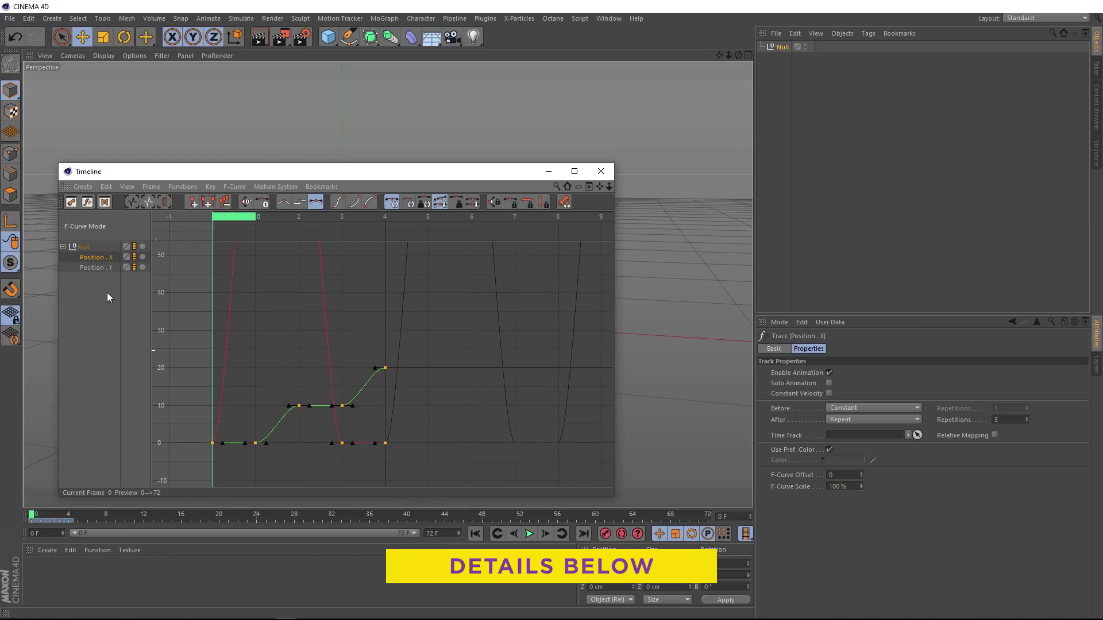
click(95, 269)
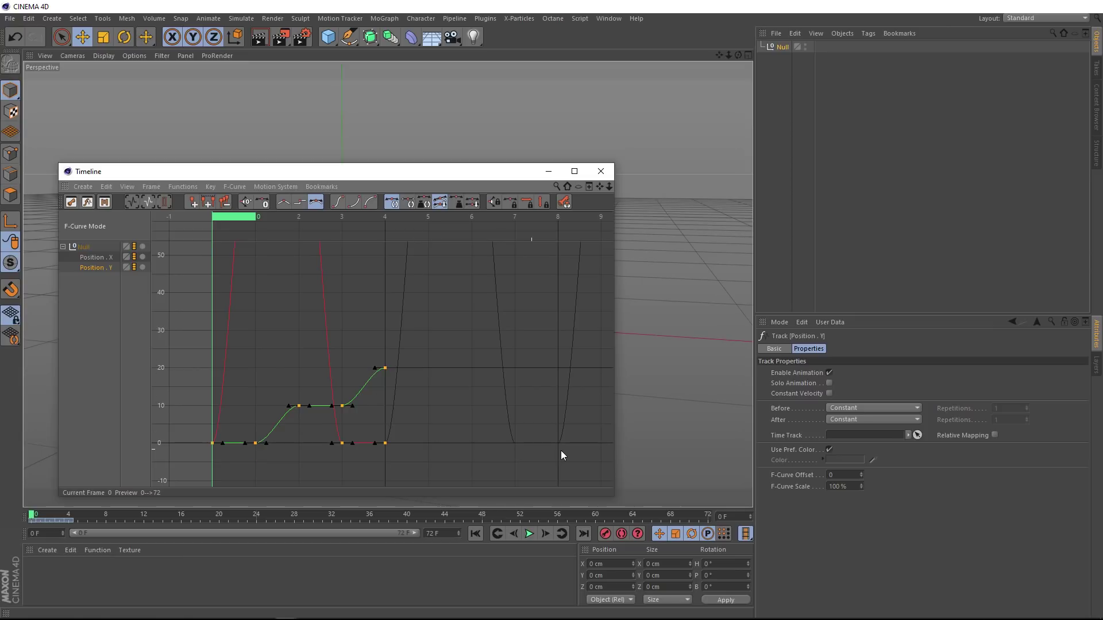
click(334, 408)
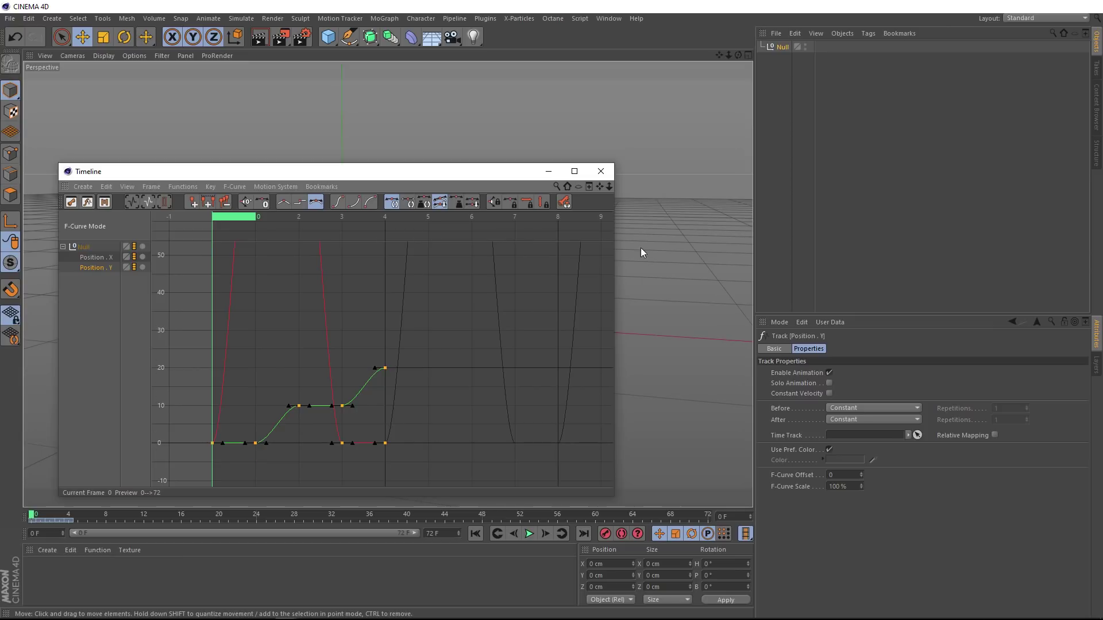
click(878, 420)
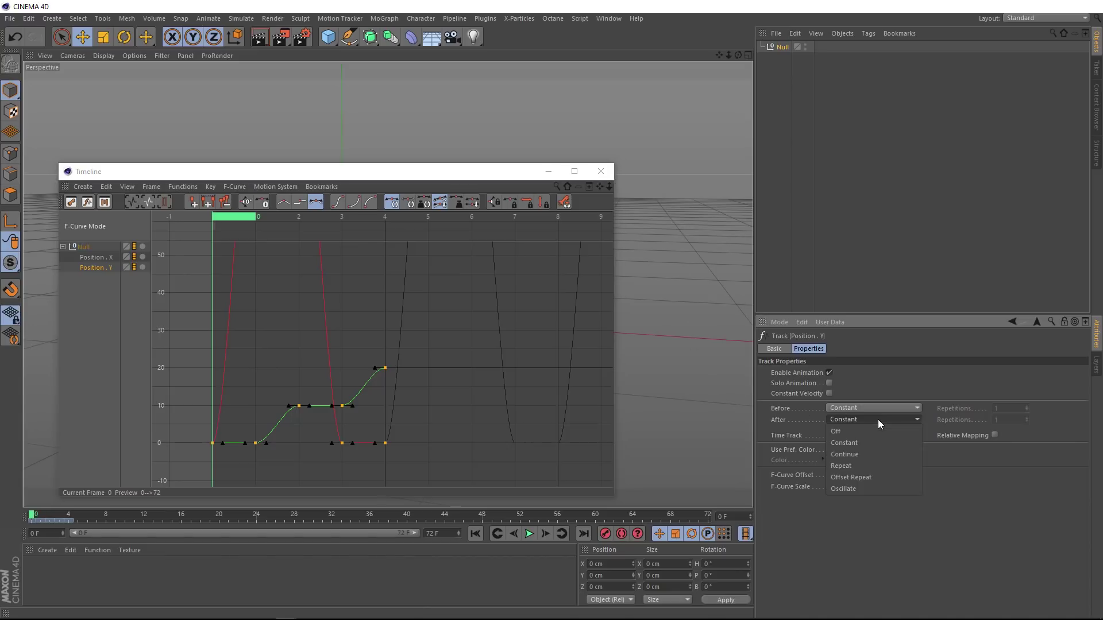
click(881, 476)
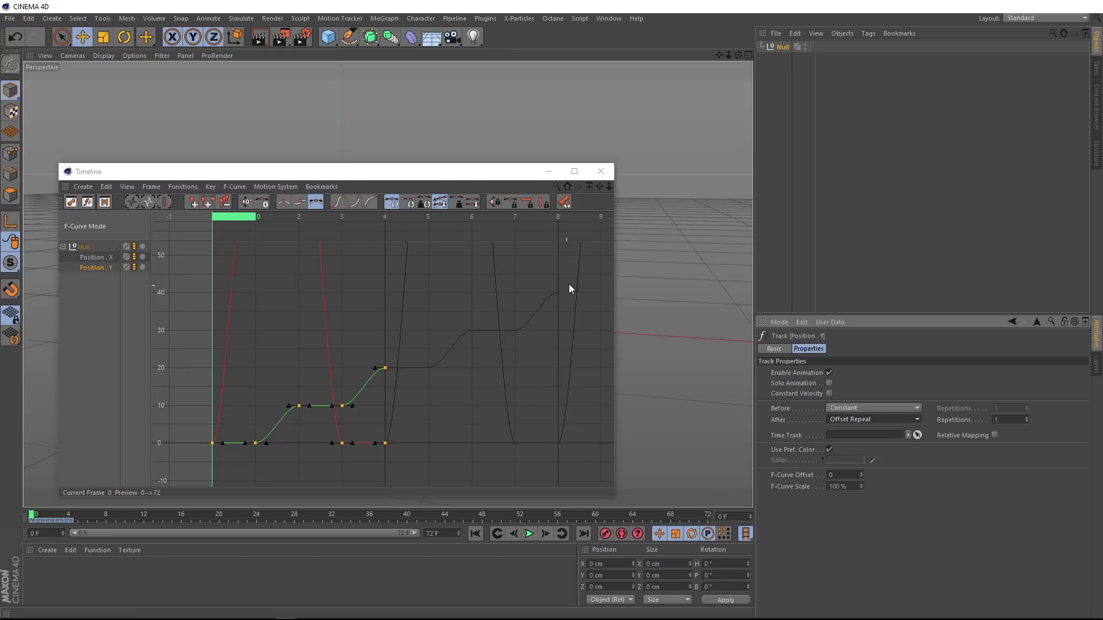
Set the Position Y track's After repetitions to 5
middle_drag(569, 288, 513, 343)
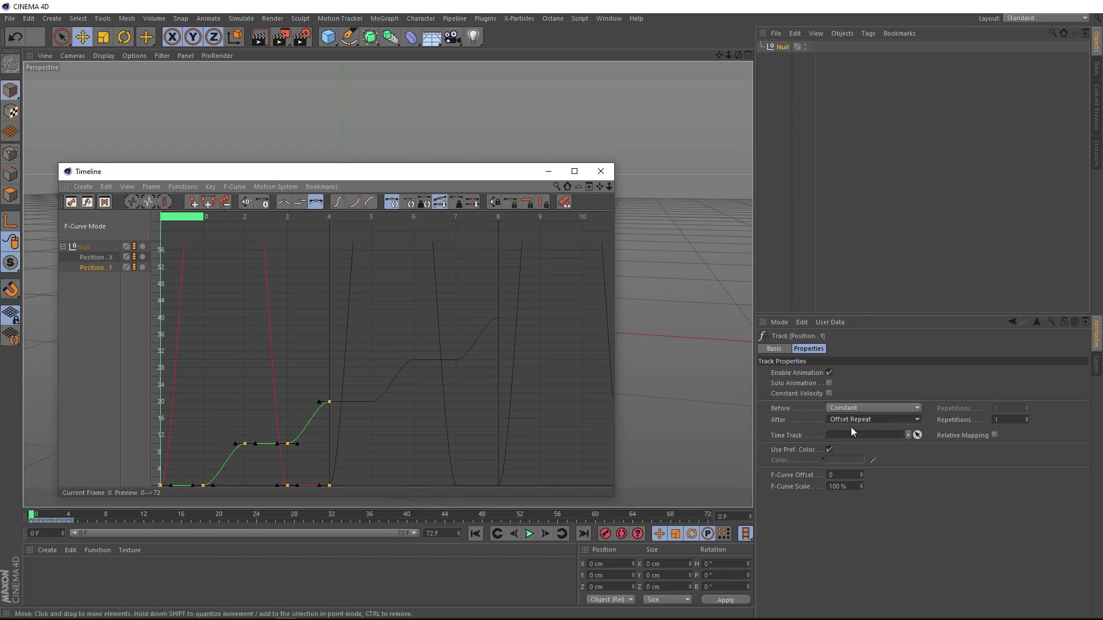
click(986, 420)
text(5)
key(Return)
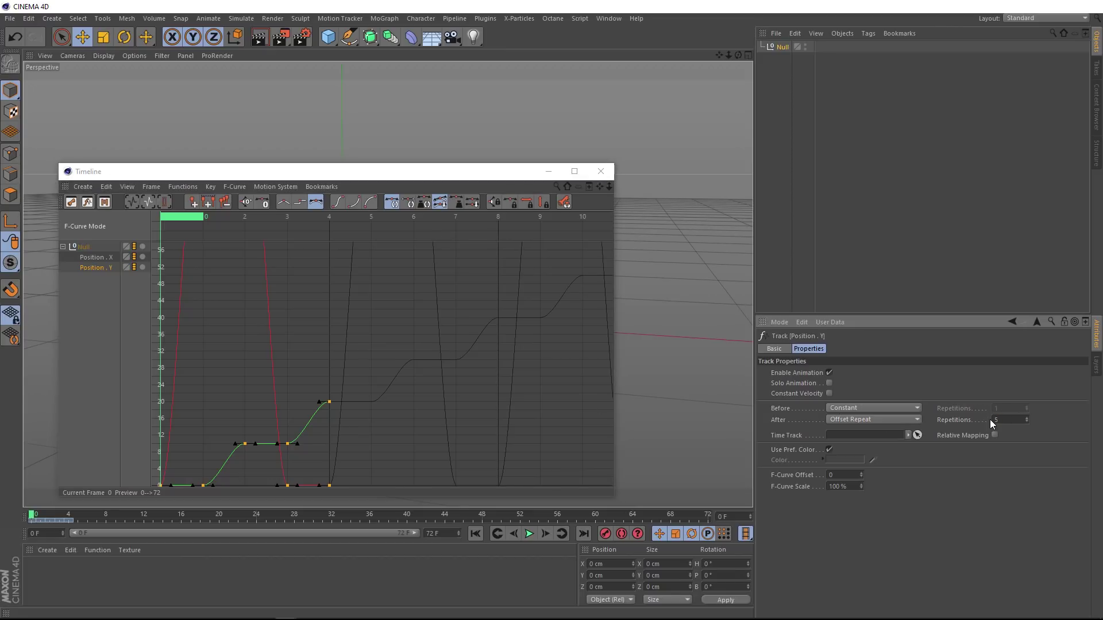
Close the Timeline window and play the null's animation forward, stopping at frame 31
click(601, 172)
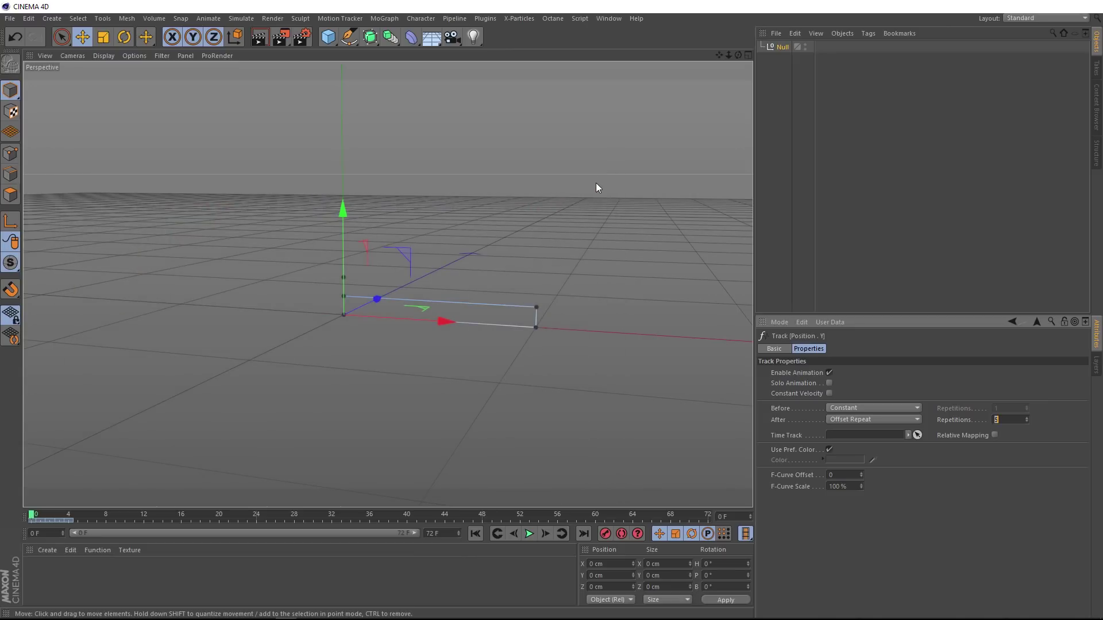
click(529, 533)
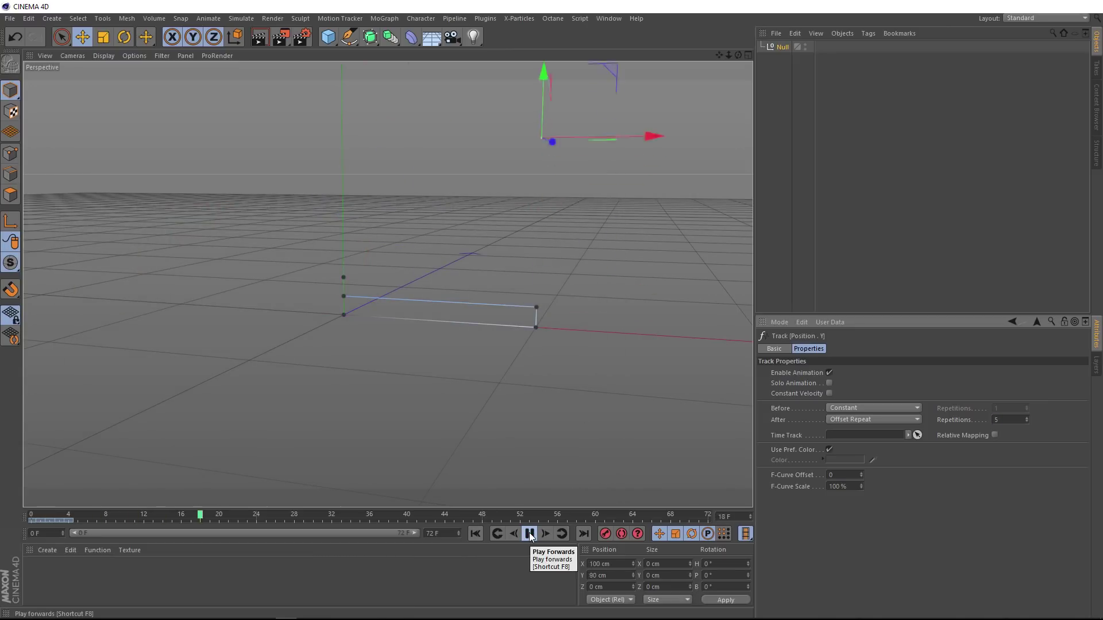
click(529, 533)
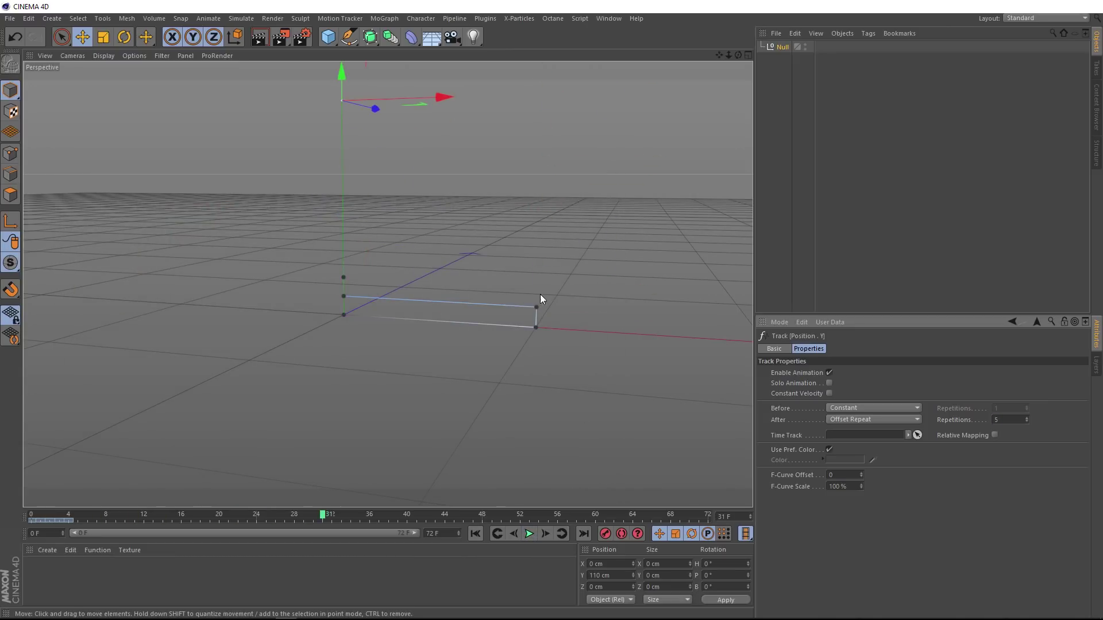
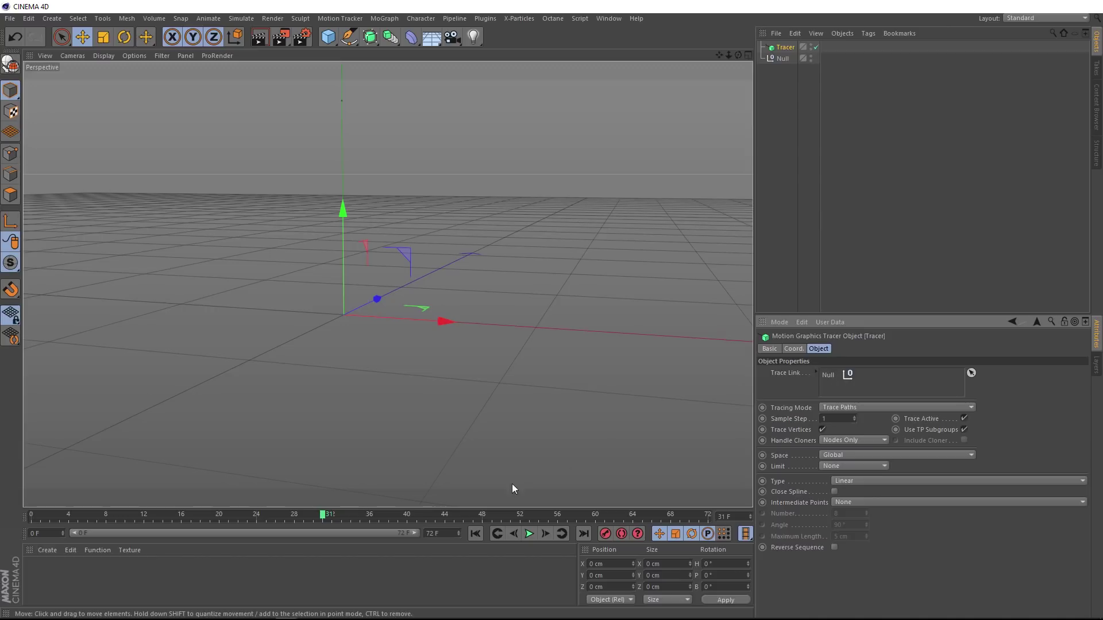
Play the animation from the first frame and stop at frame 31 so the Tracer draws the null's full path
click(475, 534)
click(529, 534)
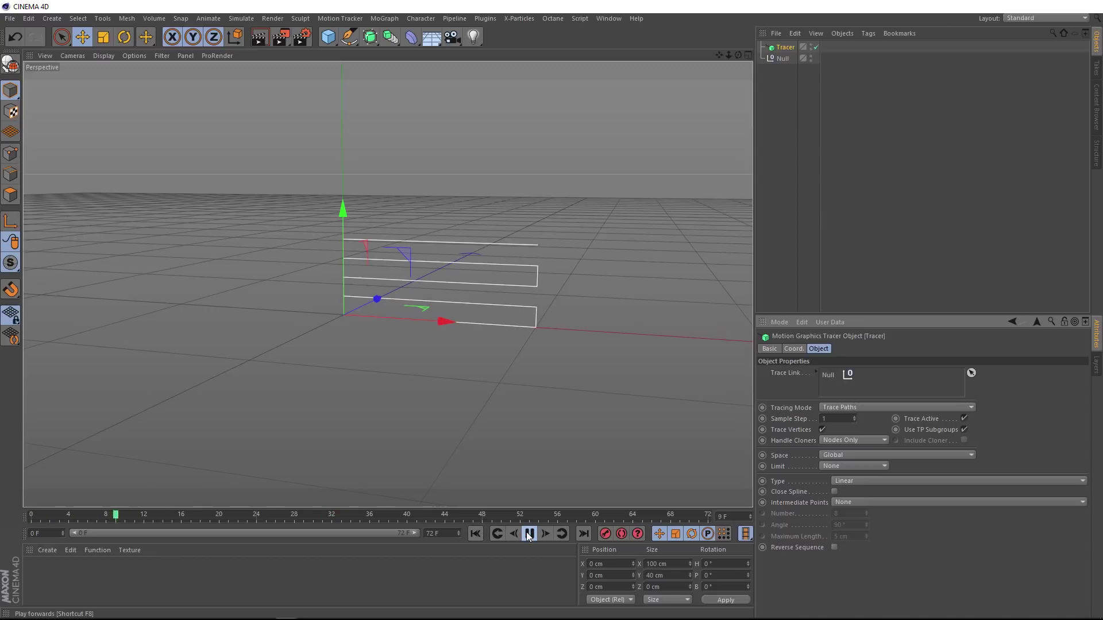
click(529, 534)
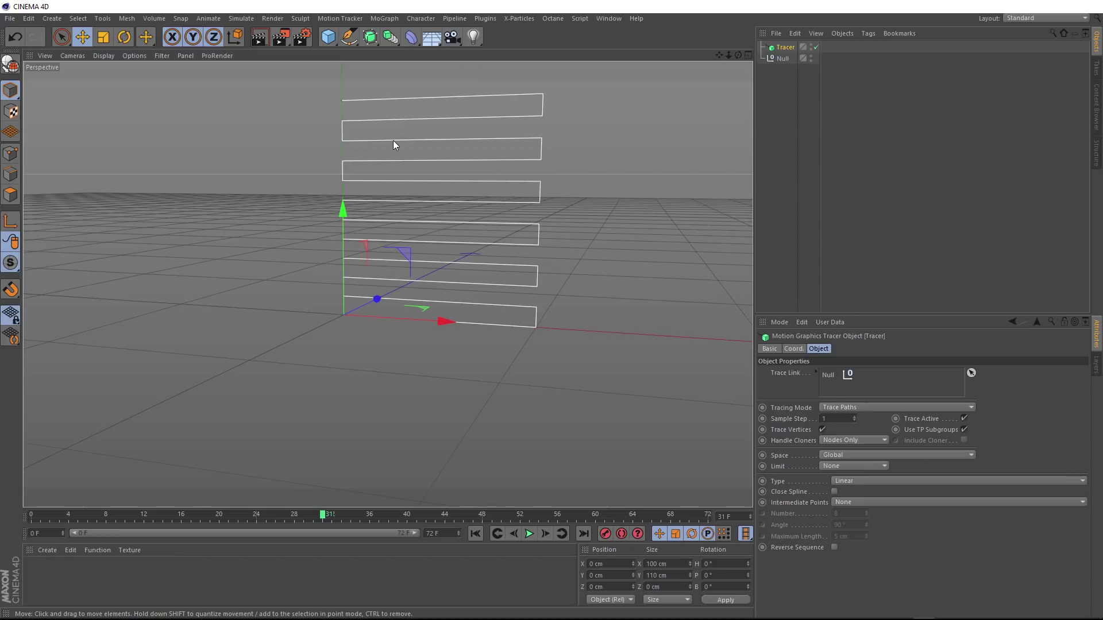
Convert the Tracer to a spline with Current State to Object and delete the original Tracer object
right_click(786, 49)
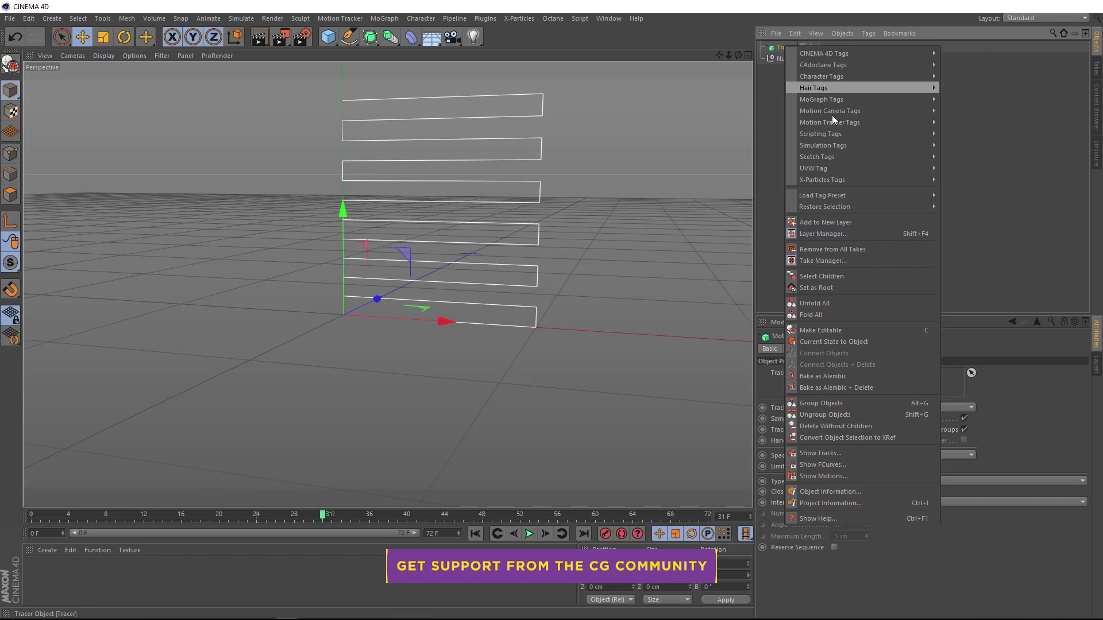
click(842, 341)
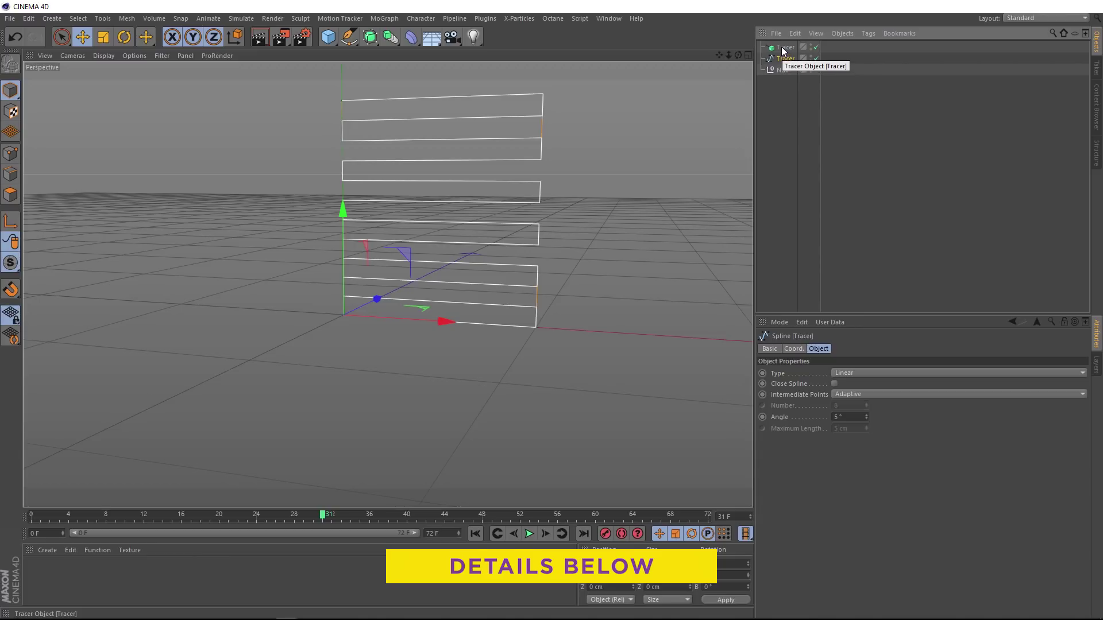
click(783, 47)
key(Delete)
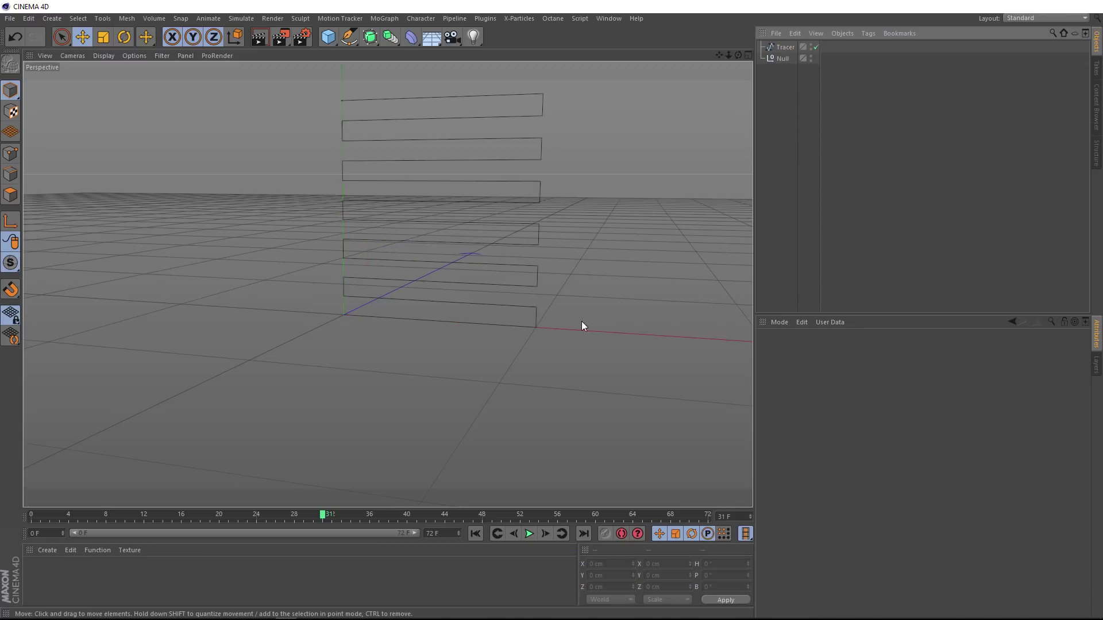
Return the animation to frame 0 and switch to point editing mode
click(475, 533)
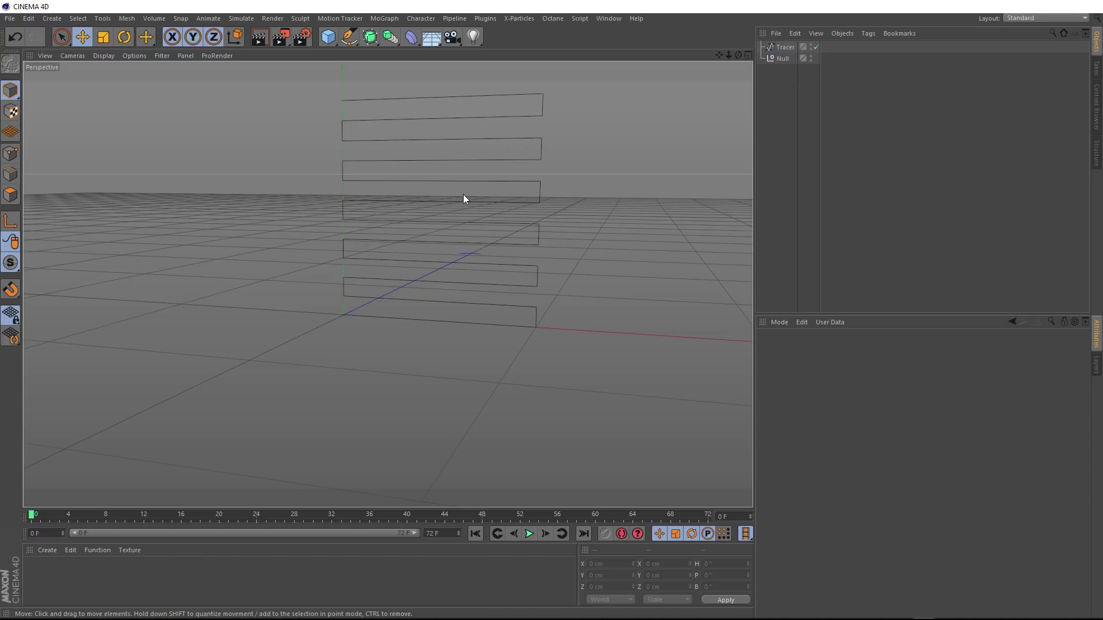
scroll(463, 198, up, 2)
scroll(463, 194, up, 3)
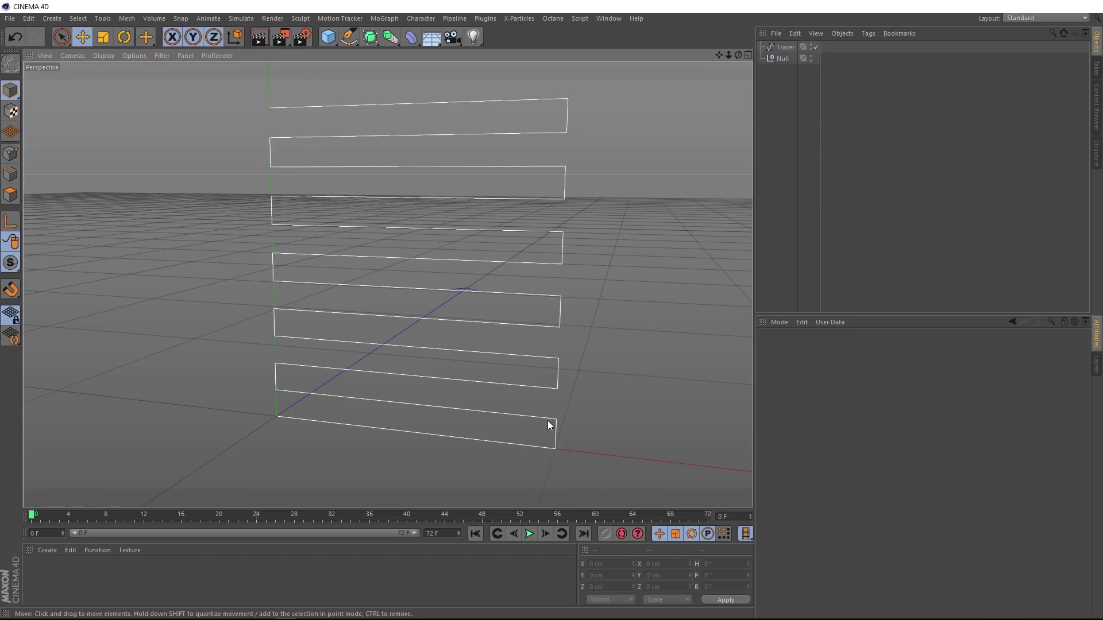
click(10, 154)
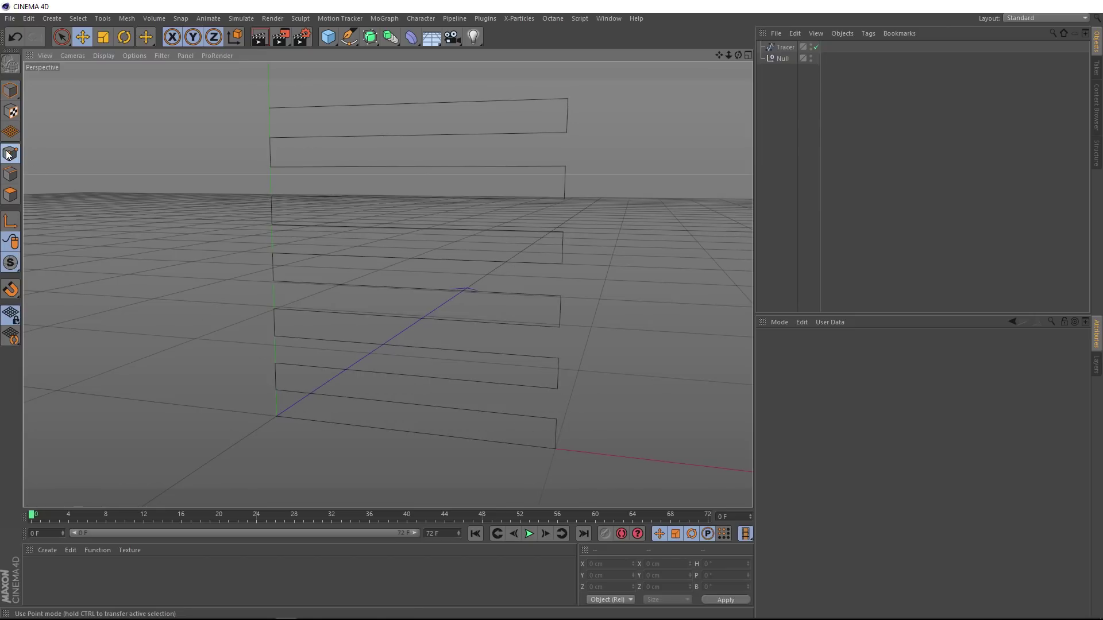
Rename the converted Tracer spline as Zig Zag
double_click(781, 46)
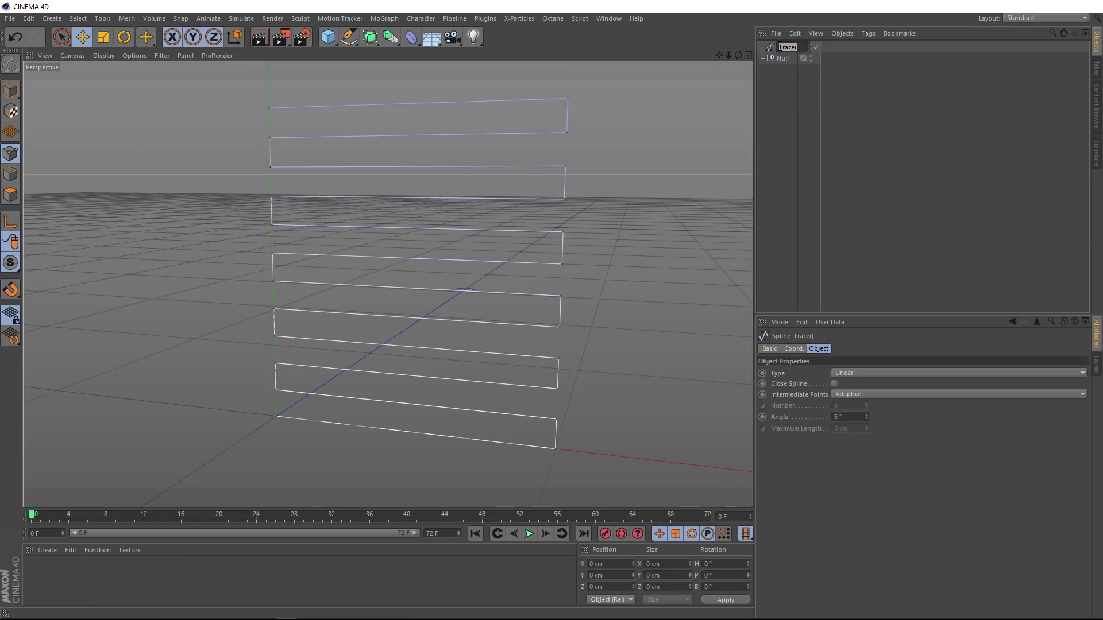
text(Zig Zag)
key(Return)
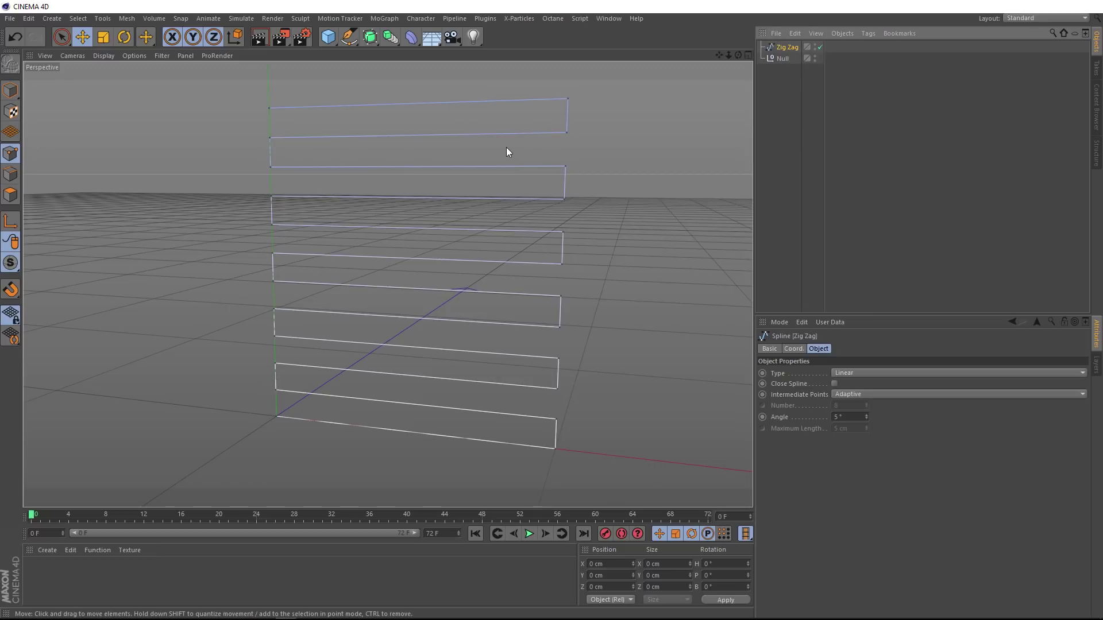
Select all points of the Zig Zag spline and chamfer its corners with a radius of about 7 cm
key(ctrl+a)
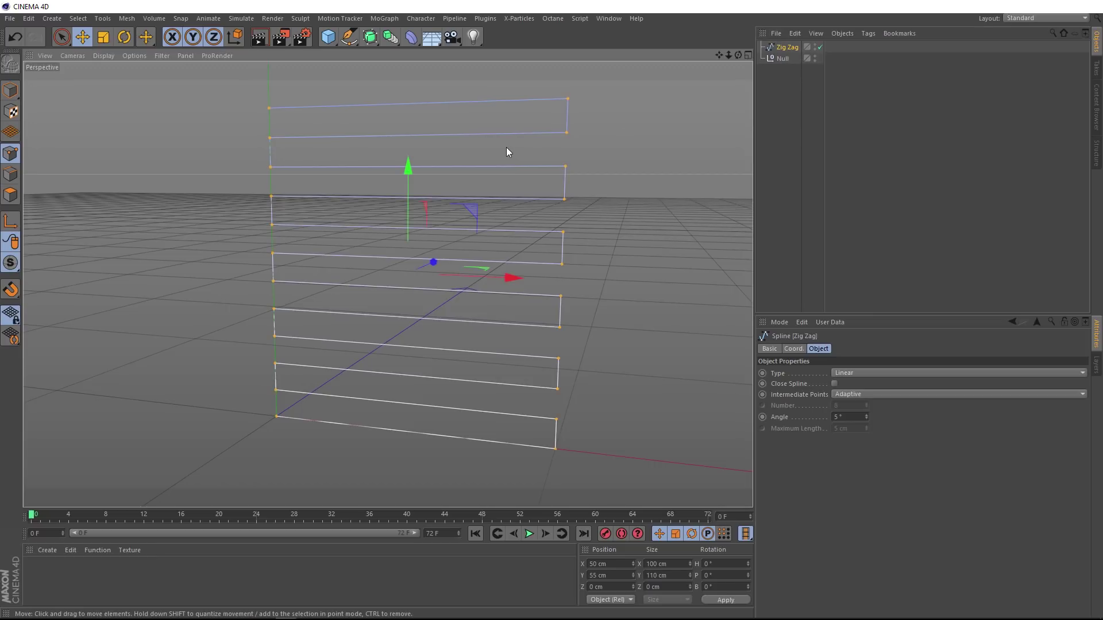
right_click(570, 132)
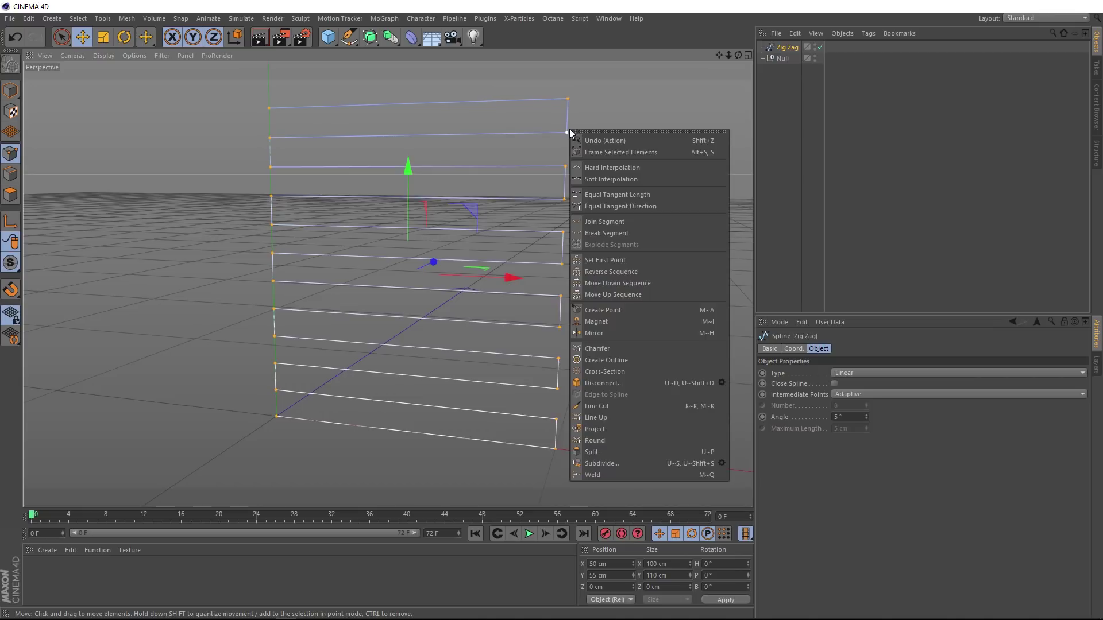
click(618, 348)
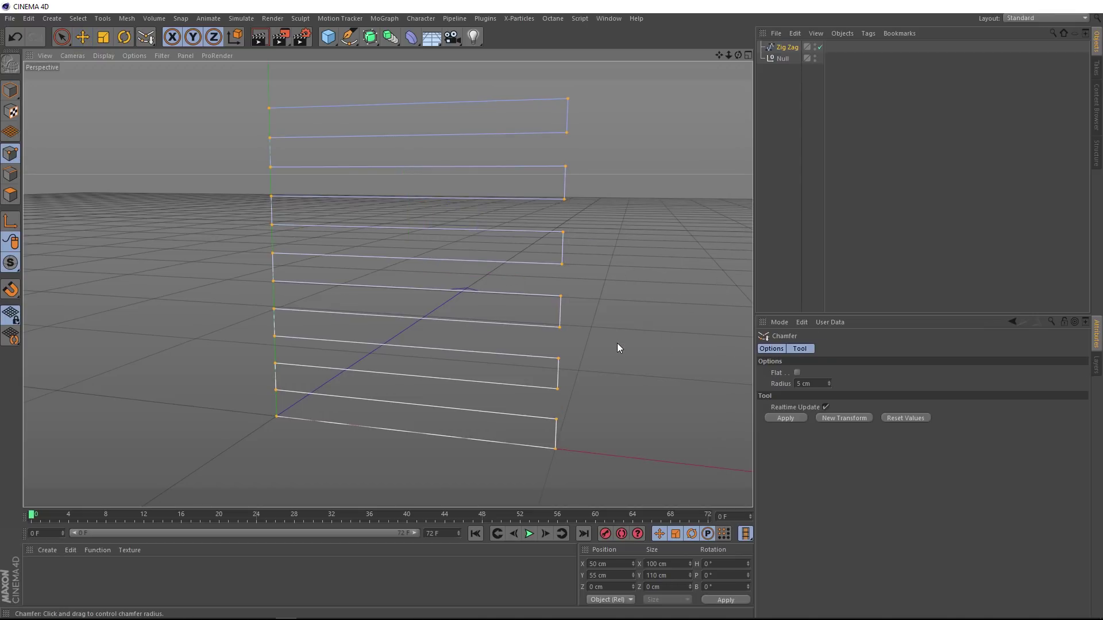
click(631, 332)
drag(631, 333, 662, 332)
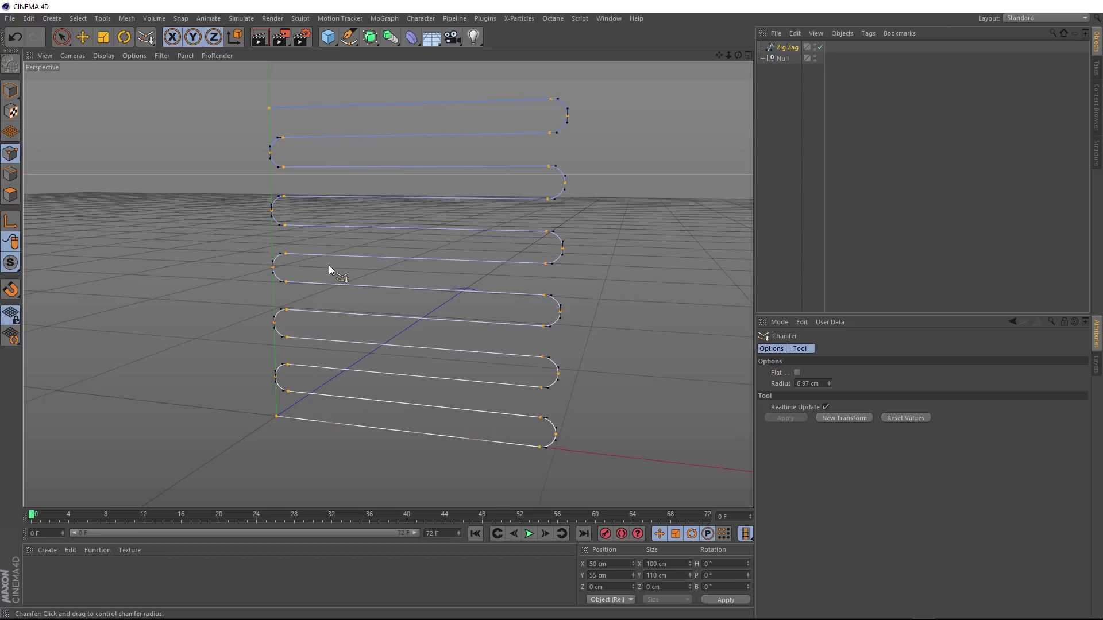
Add a Sweep object and make the Zig Zag spline its child
click(370, 37)
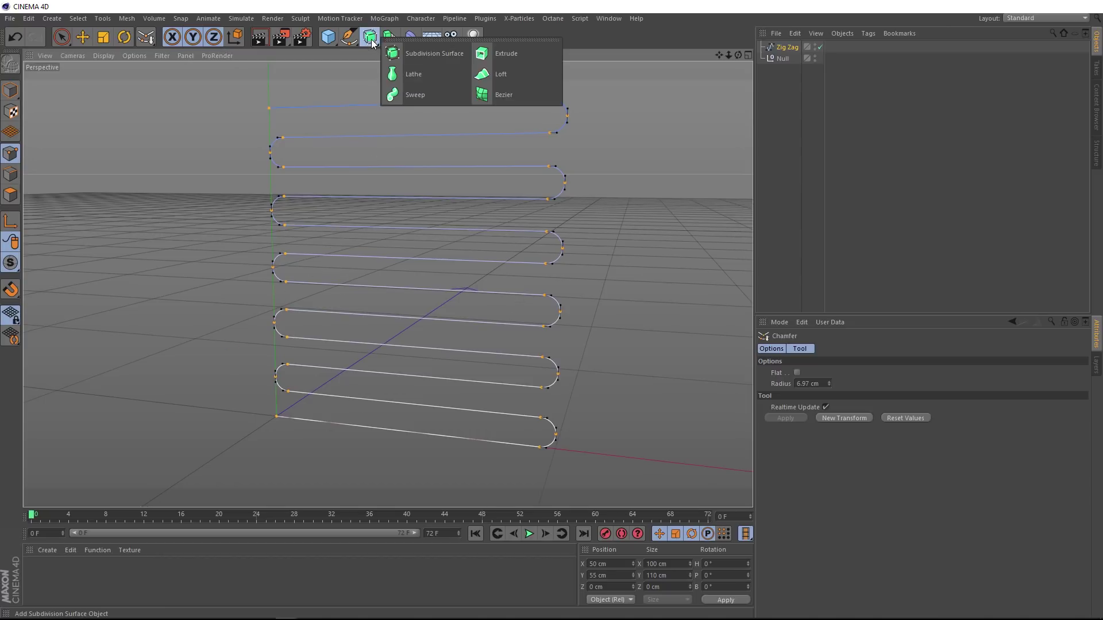
click(443, 95)
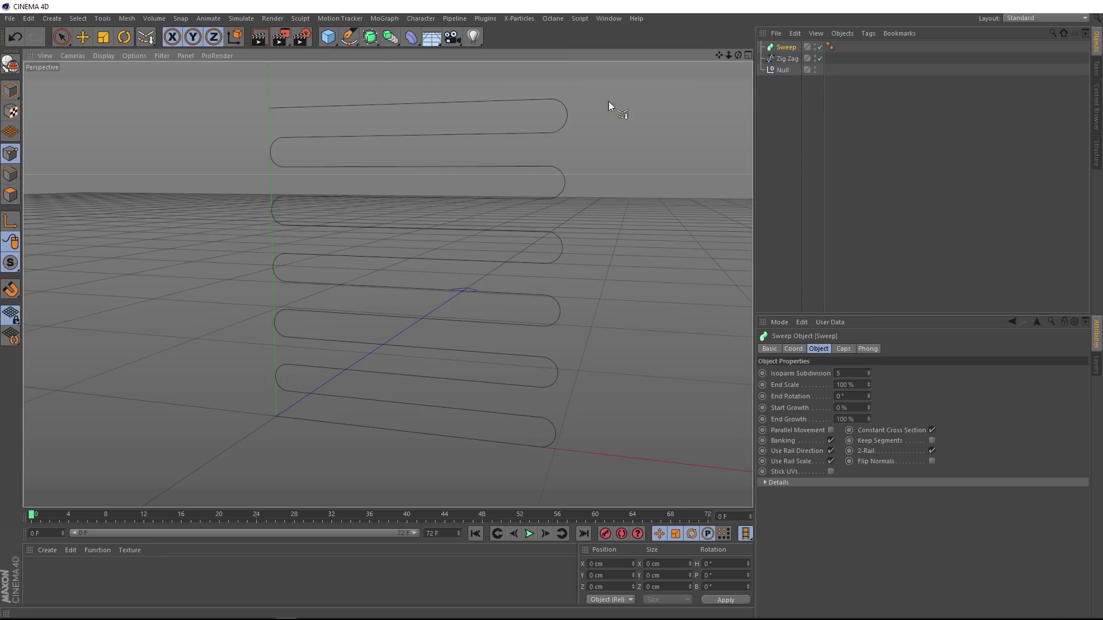
click(787, 59)
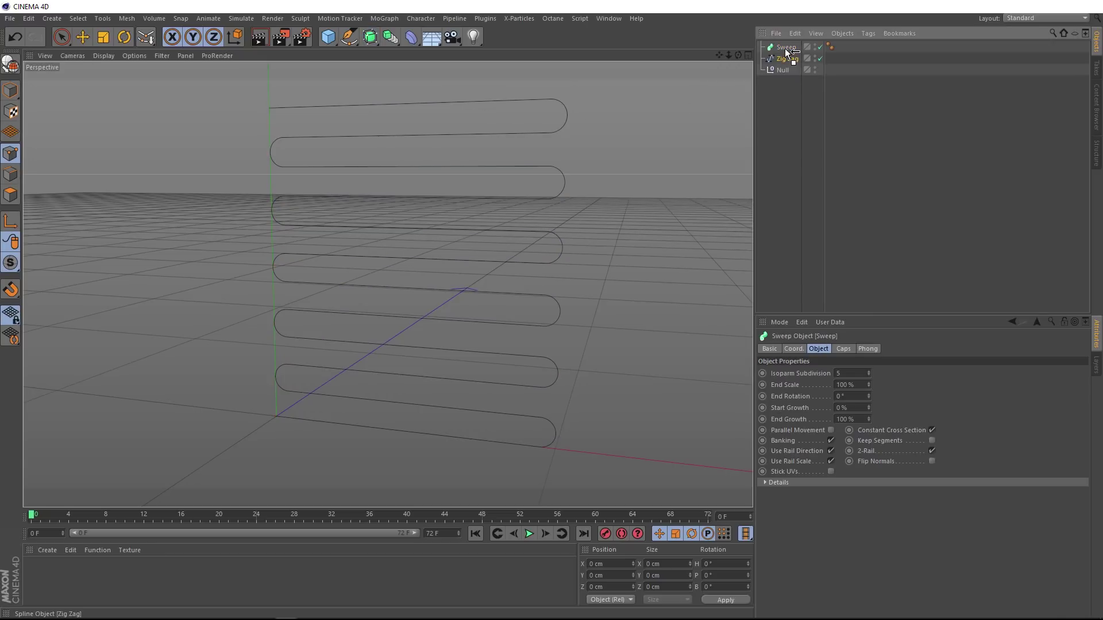
drag(785, 51, 784, 47)
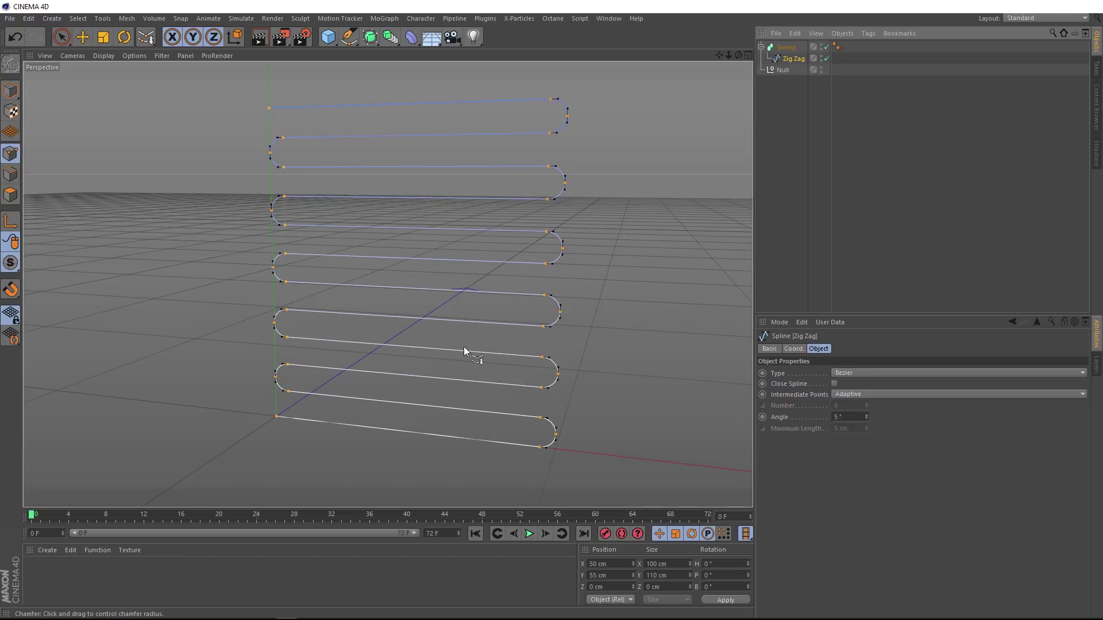
Add a Rectangle spline 10 cm wide and 80 cm high as the sweep profile
click(349, 42)
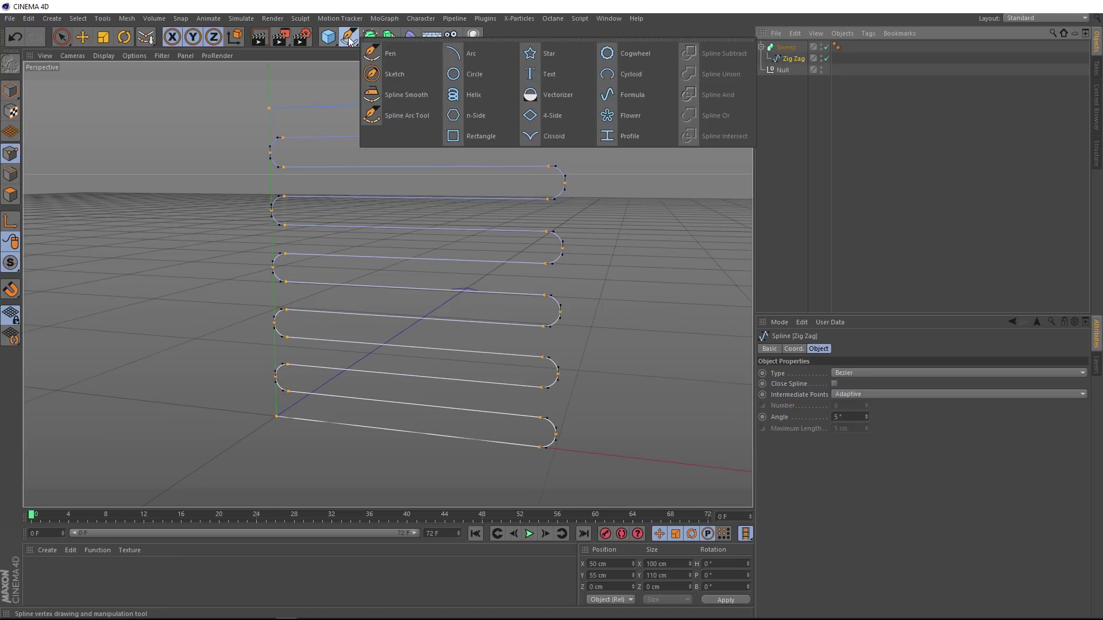
click(491, 136)
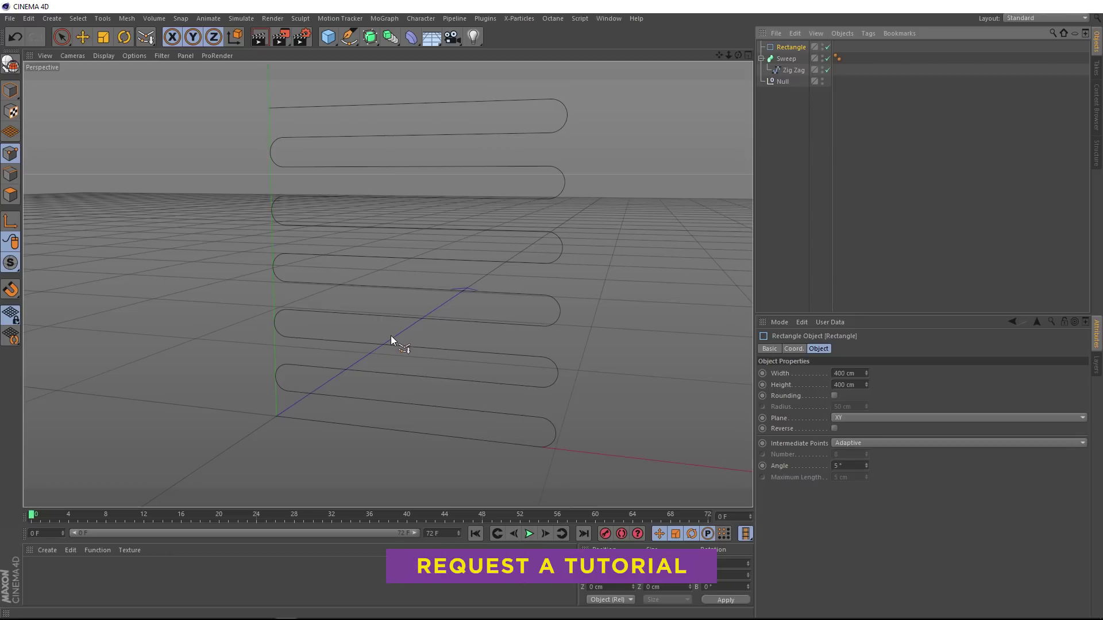
scroll(391, 336, down, 5)
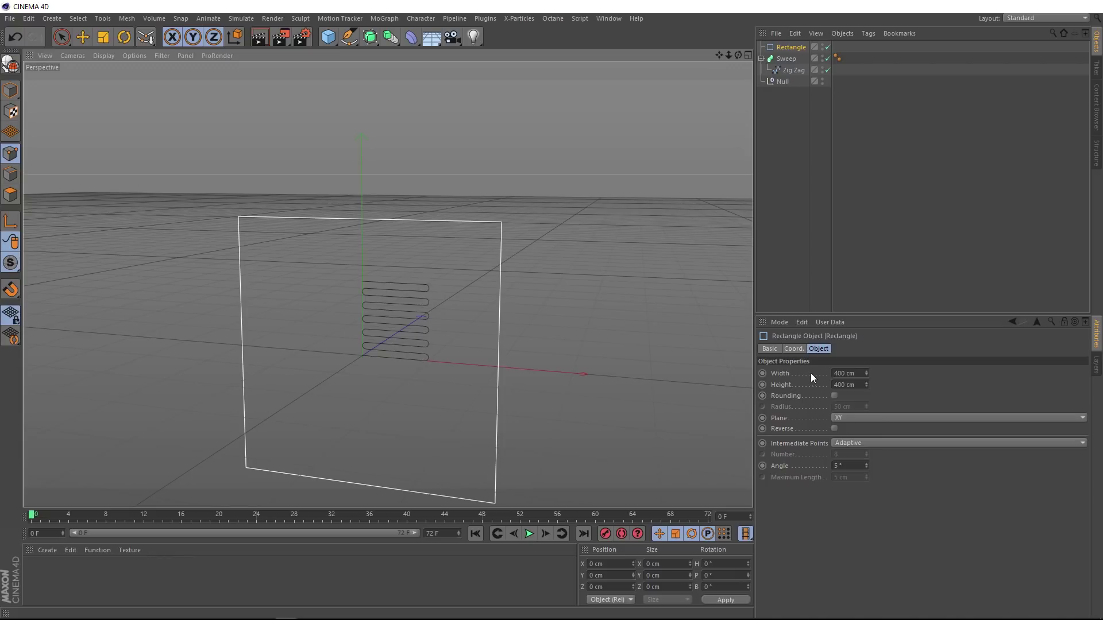
double_click(845, 374)
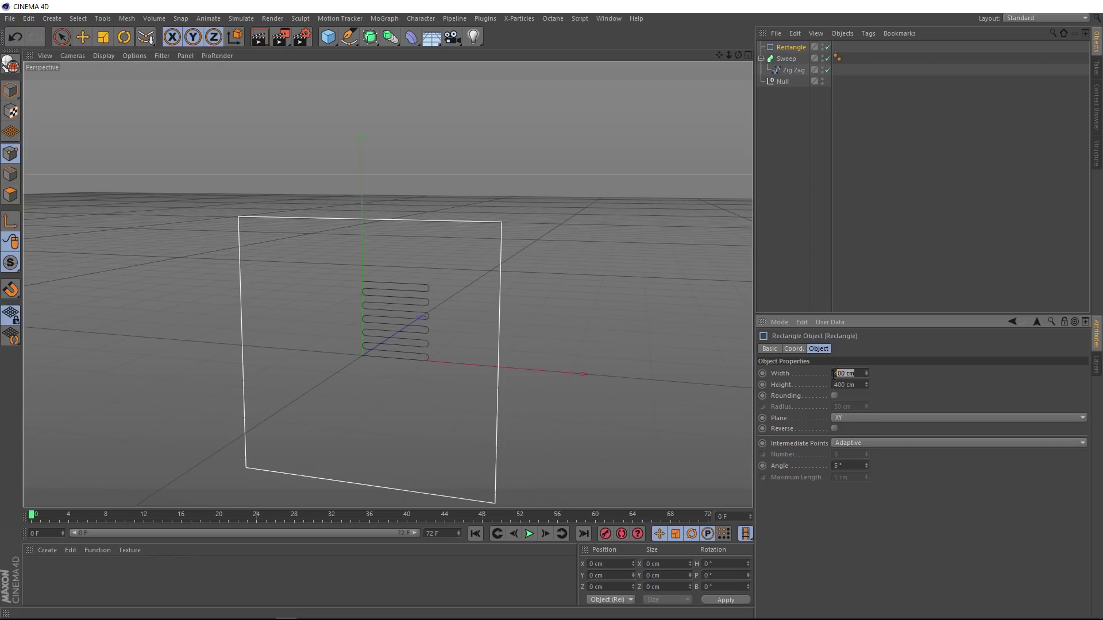
text(10)
key(Return)
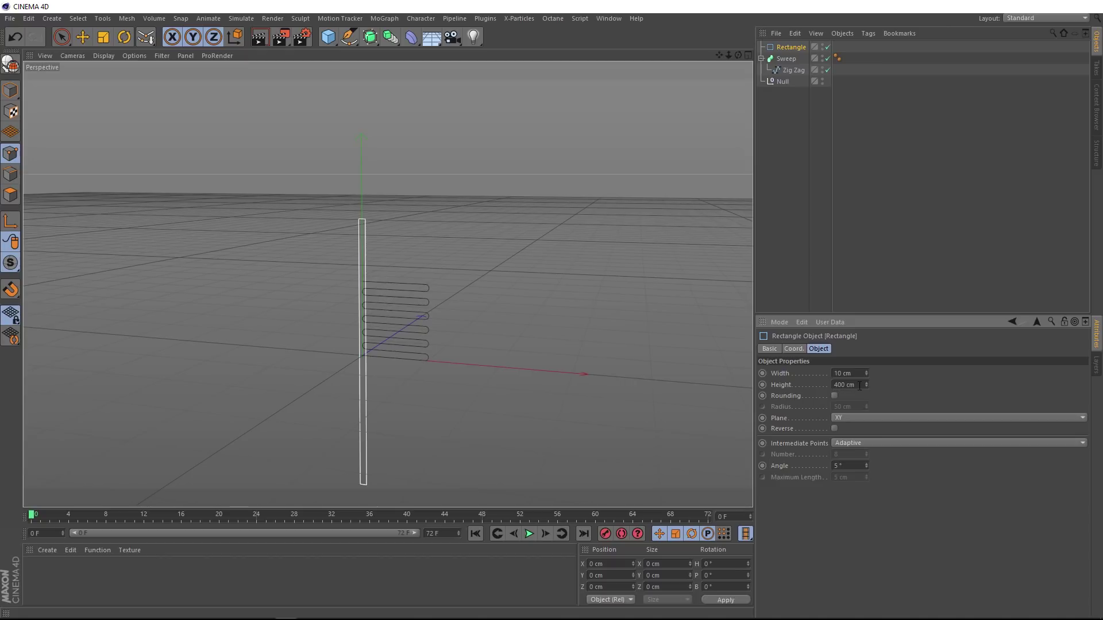
key(Tab)
text(80)
key(Return)
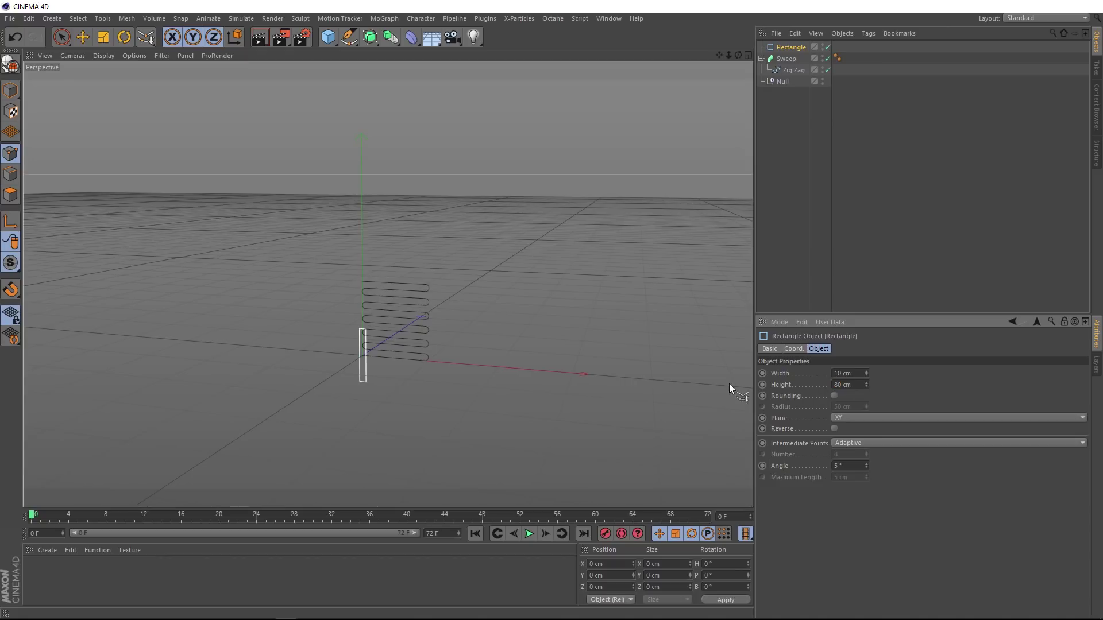
Enable rounding on the Rectangle spline and set its radius to 1 cm
scroll(398, 350, up, 5)
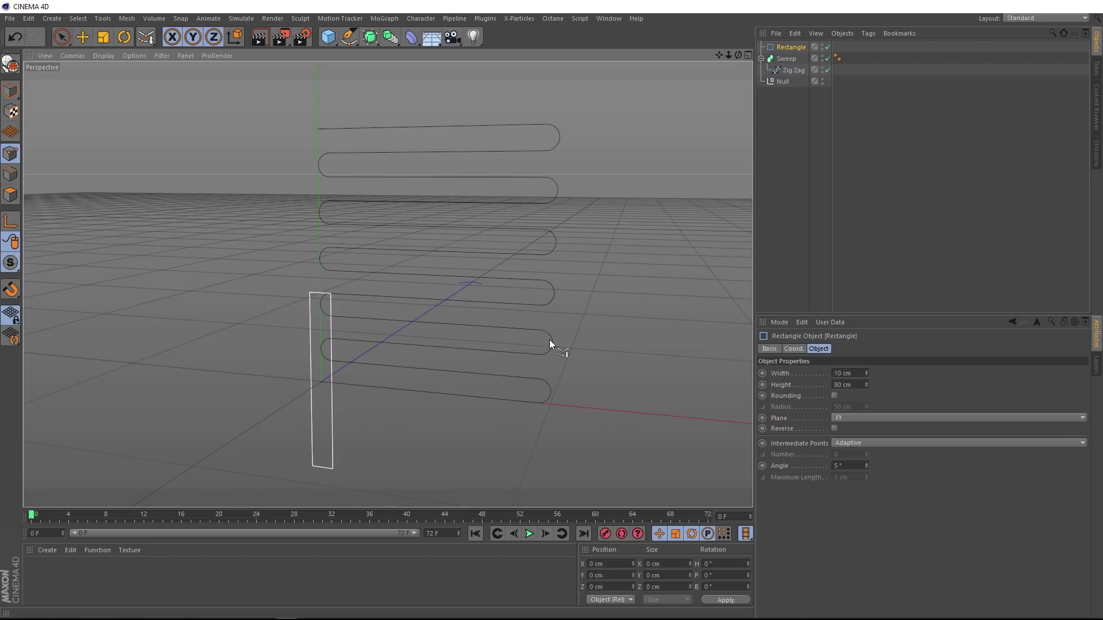
click(834, 396)
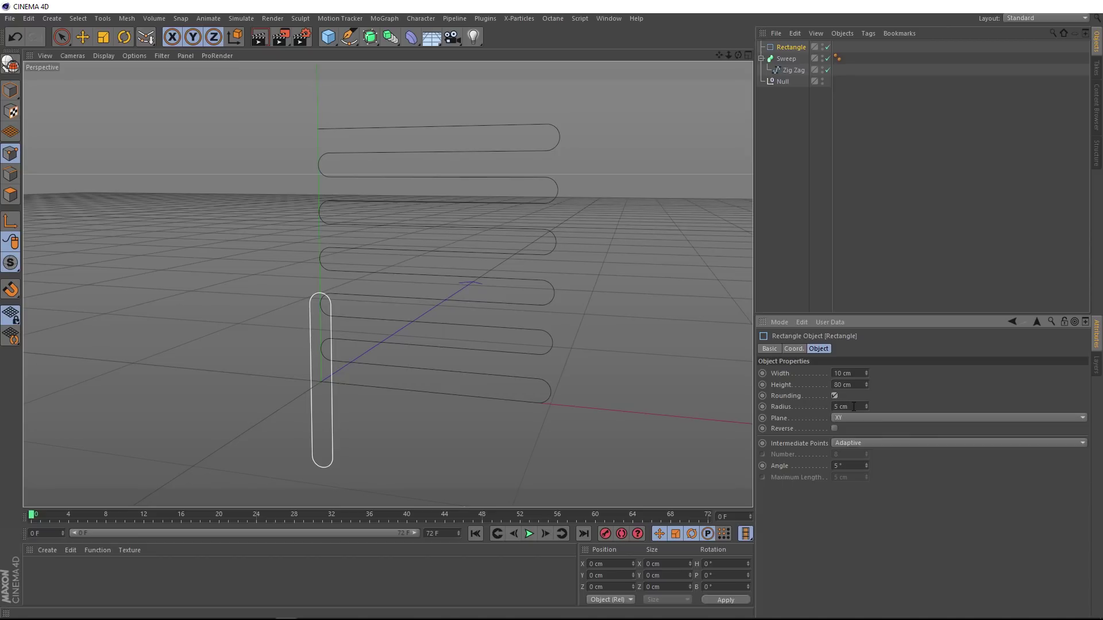
drag(854, 406, 828, 407)
text(1)
key(Return)
Place the Rectangle inside the Sweep above the Zig Zag spline, check the folded shape, and disable the Sweep
click(786, 48)
drag(780, 62, 784, 60)
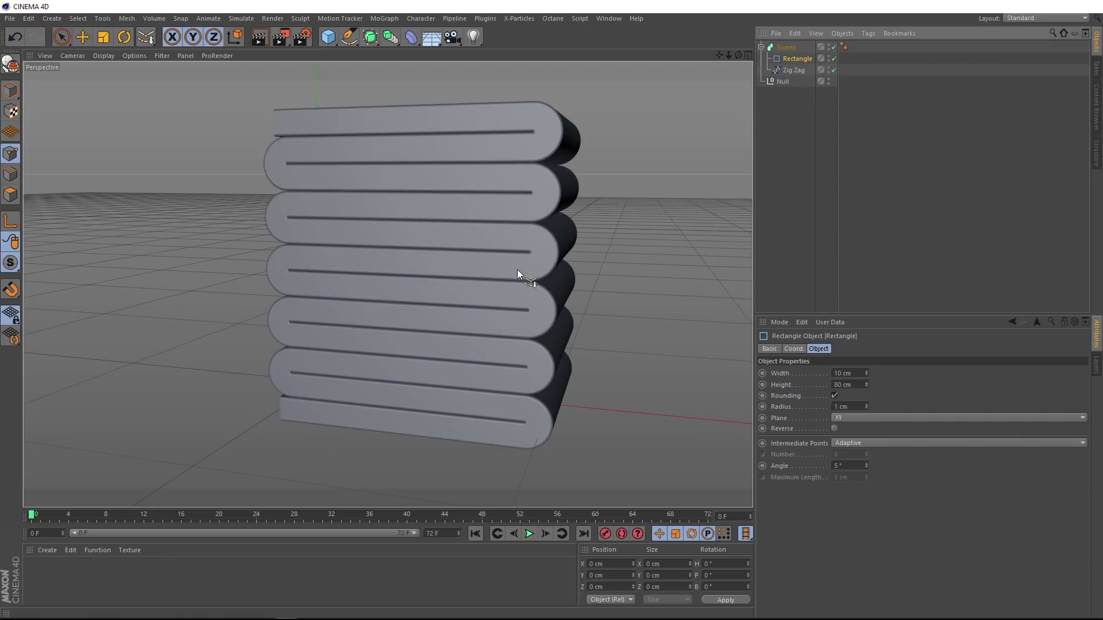
alt+drag(376, 309, 353, 266)
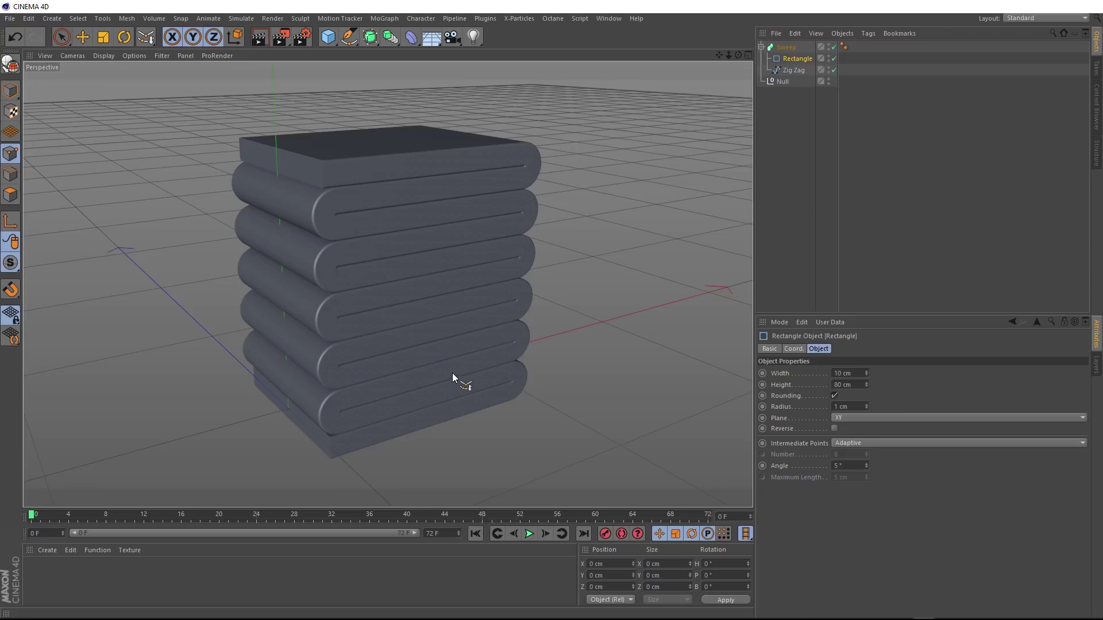
click(833, 47)
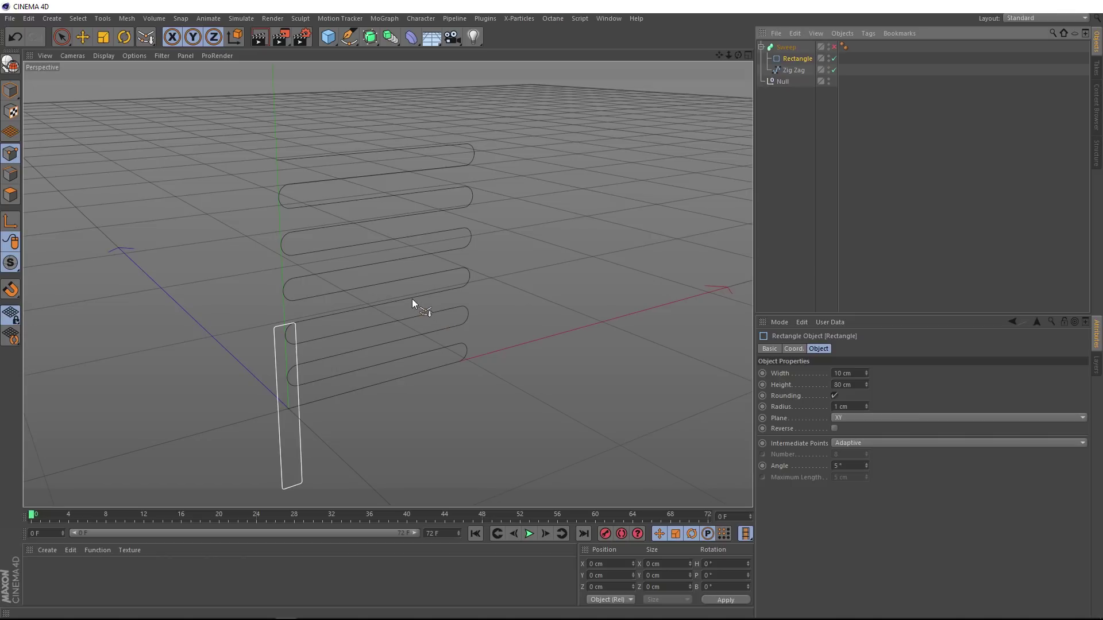
Add a Matrix object in Object mode and assign the Zig Zag spline as its distribution object
click(382, 20)
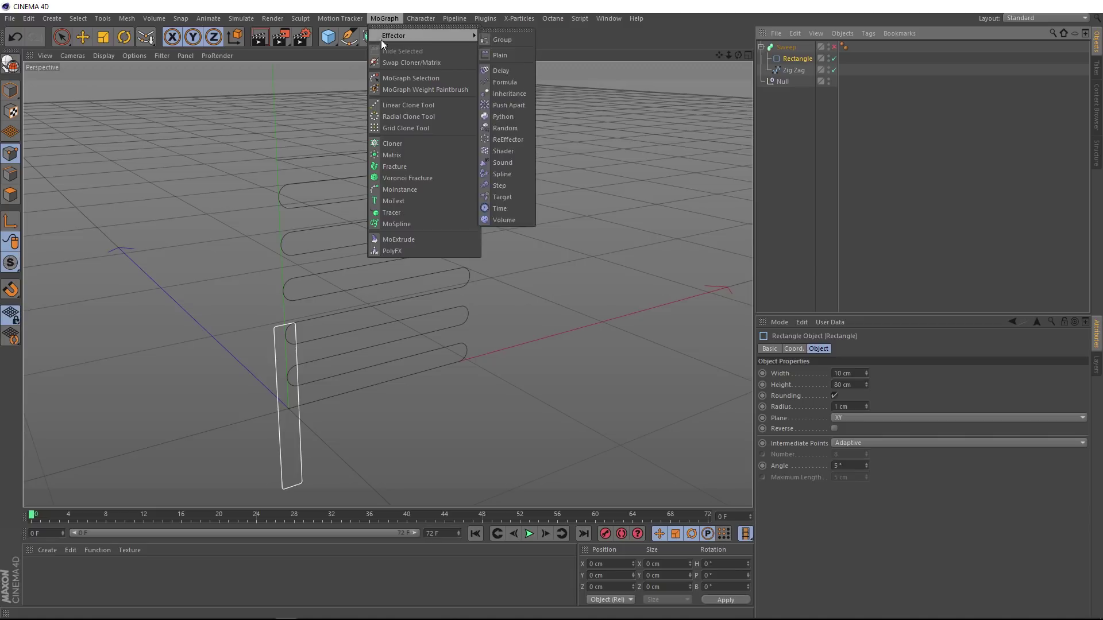
click(446, 156)
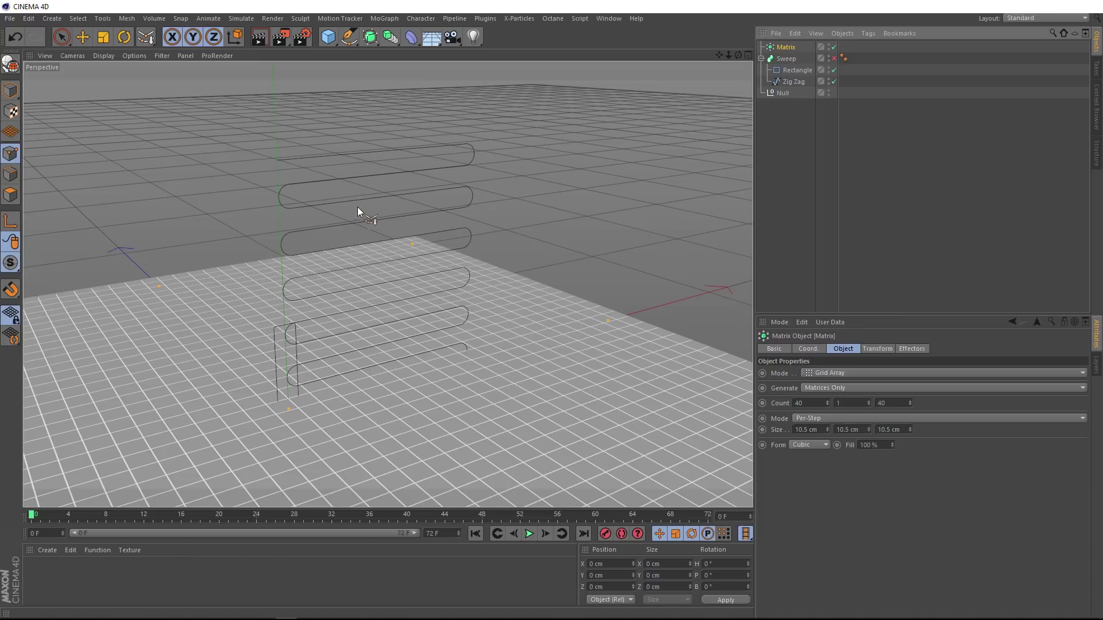
click(835, 373)
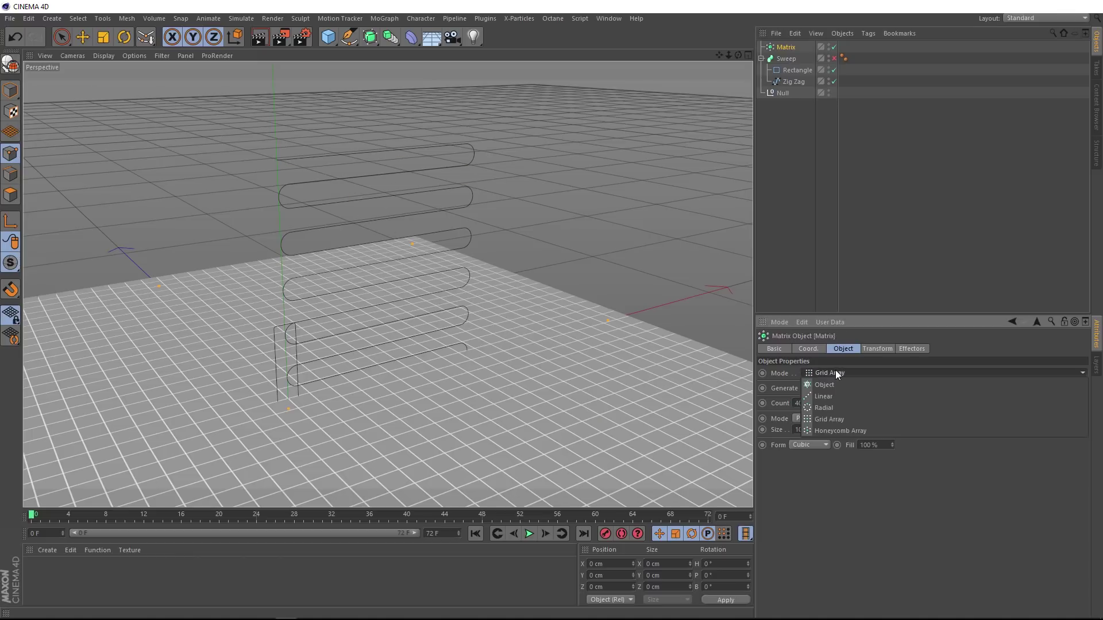
click(832, 382)
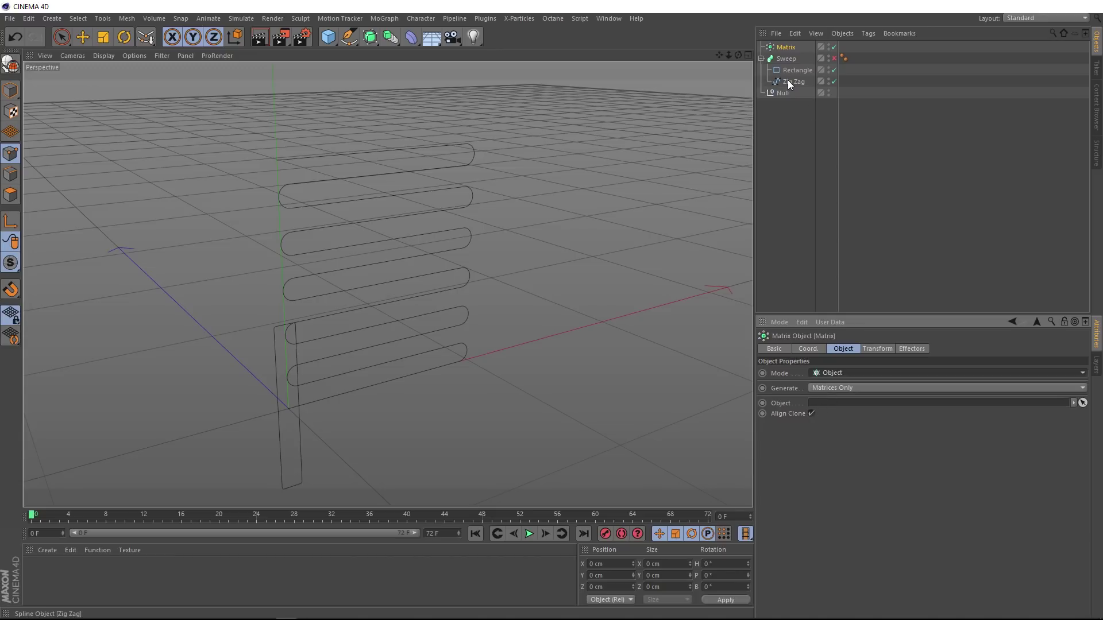
drag(787, 81, 834, 407)
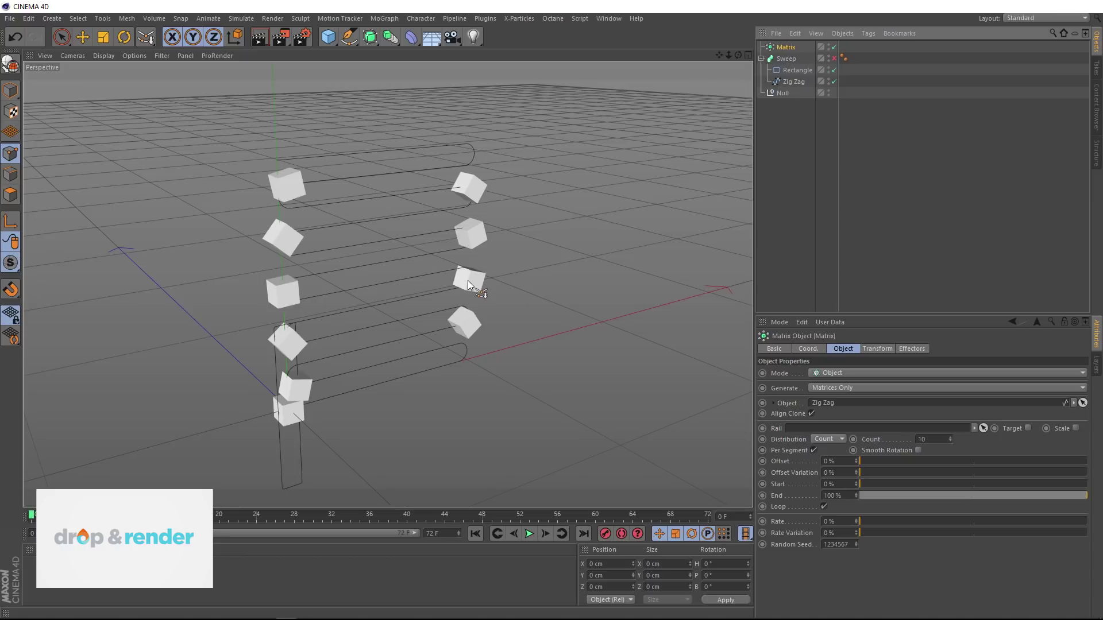
Set the Matrix object's transform scale to 0.3 on the X, Y and Z axes
click(878, 349)
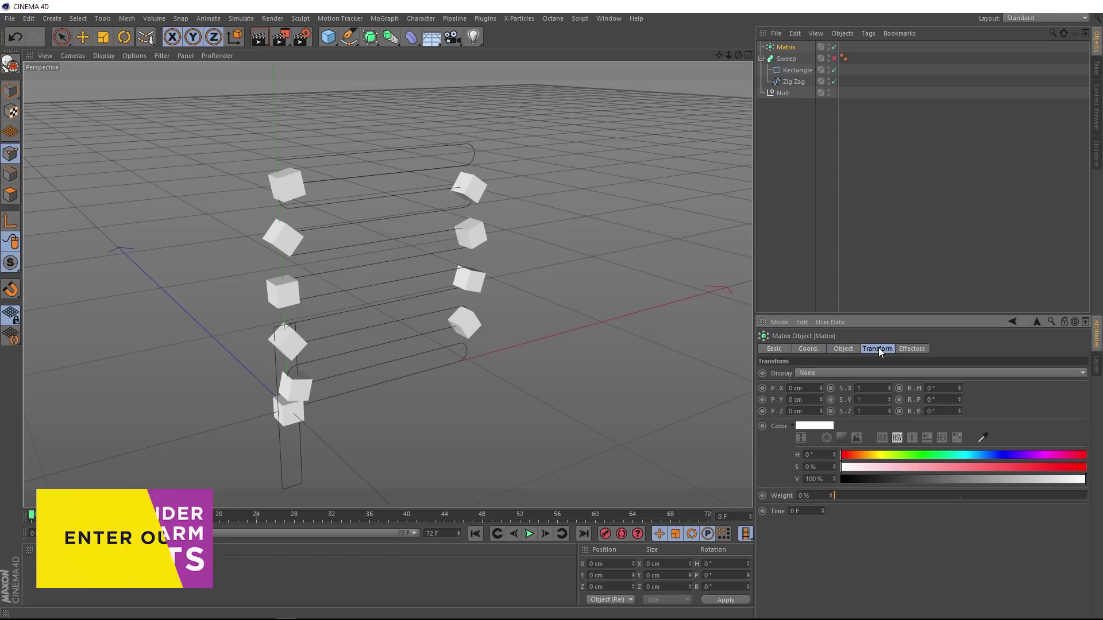
double_click(859, 389)
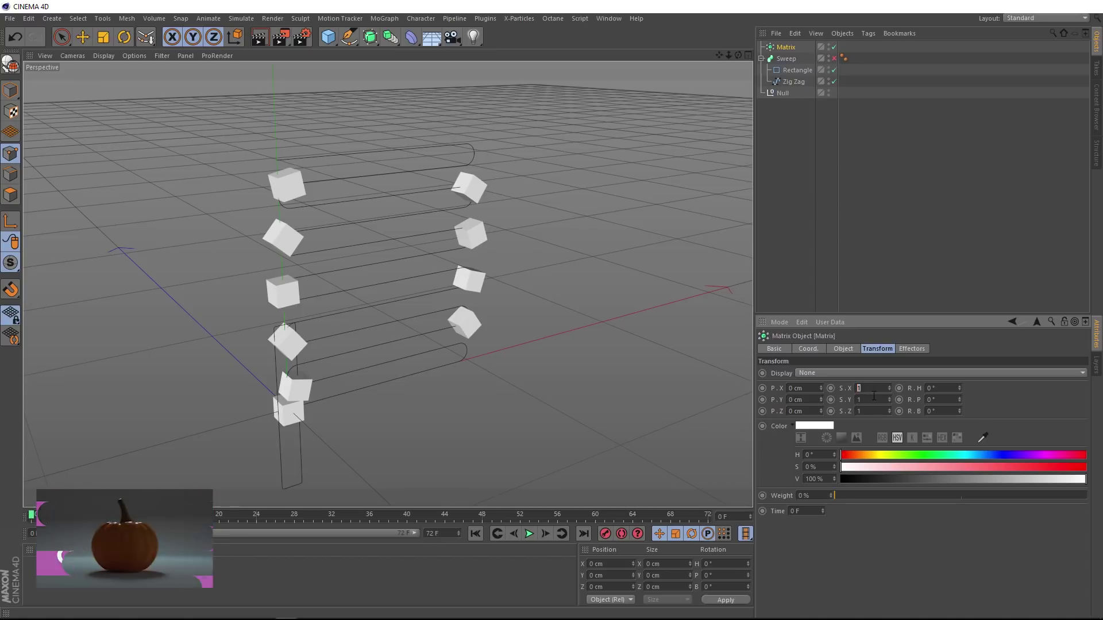
text(.3)
key(Tab)
text(.3)
key(Tab)
text(.3)
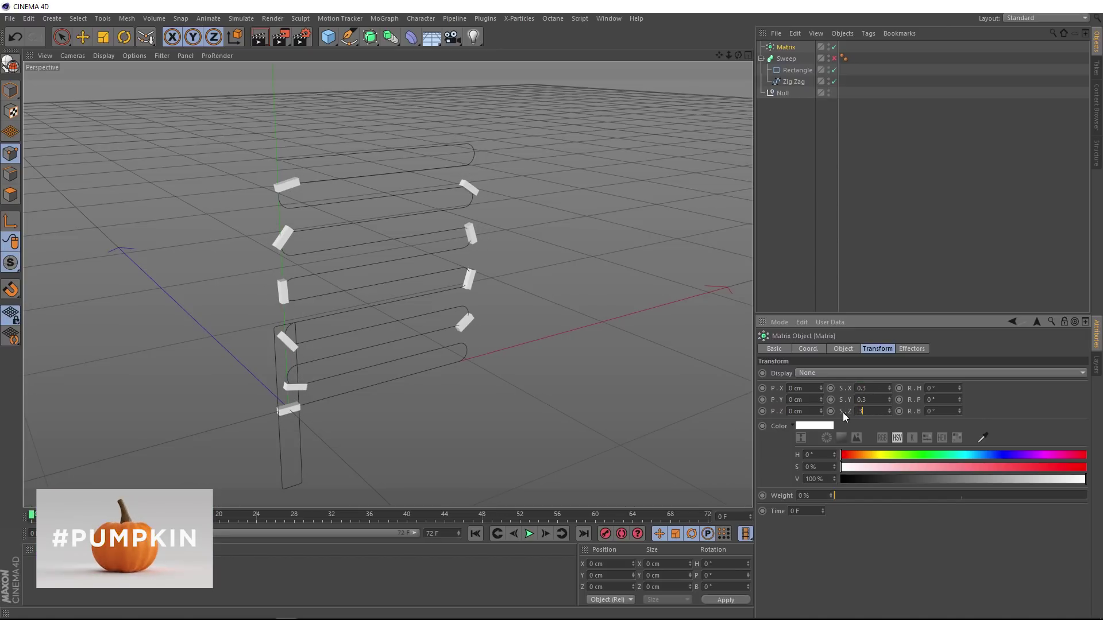
key(Return)
Set the Matrix count to 400 and its distribution along the spline to Even
click(843, 349)
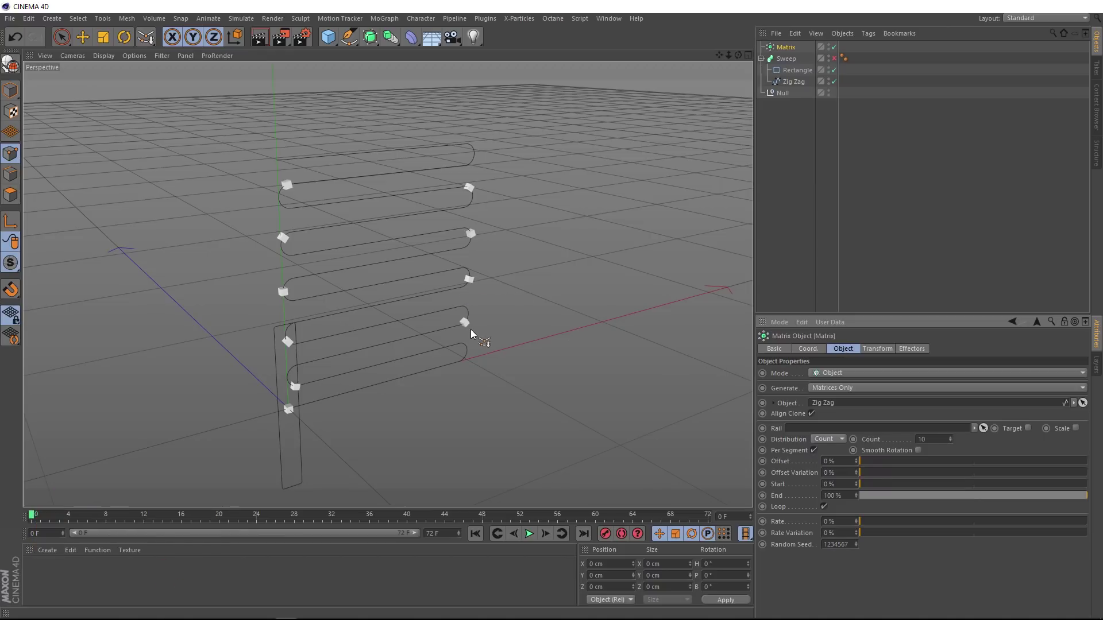
double_click(917, 439)
text(400)
key(Return)
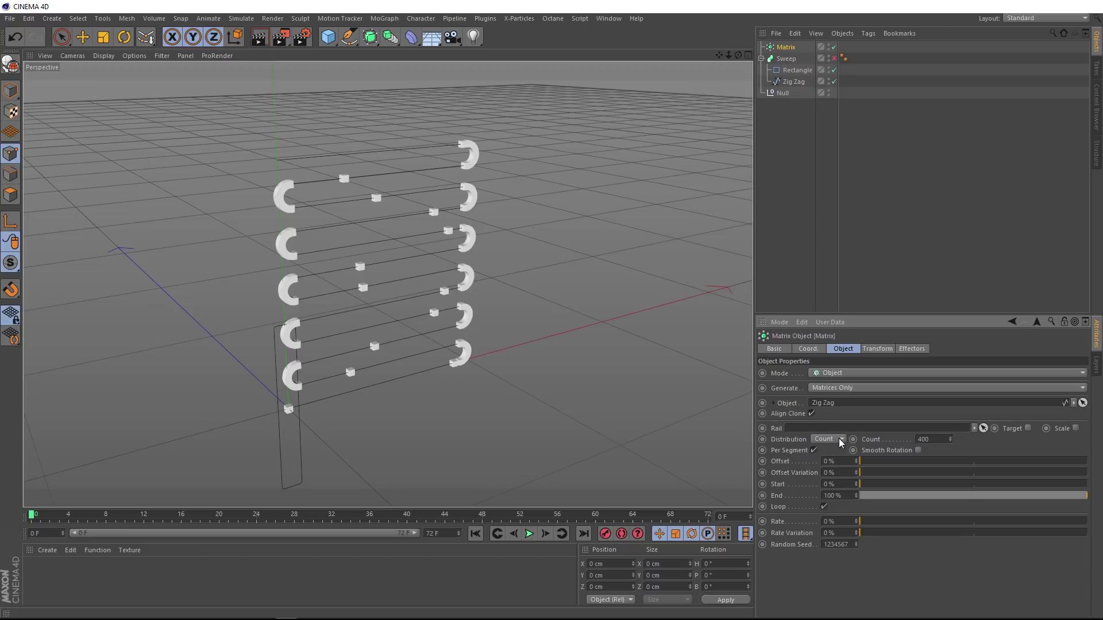
click(833, 440)
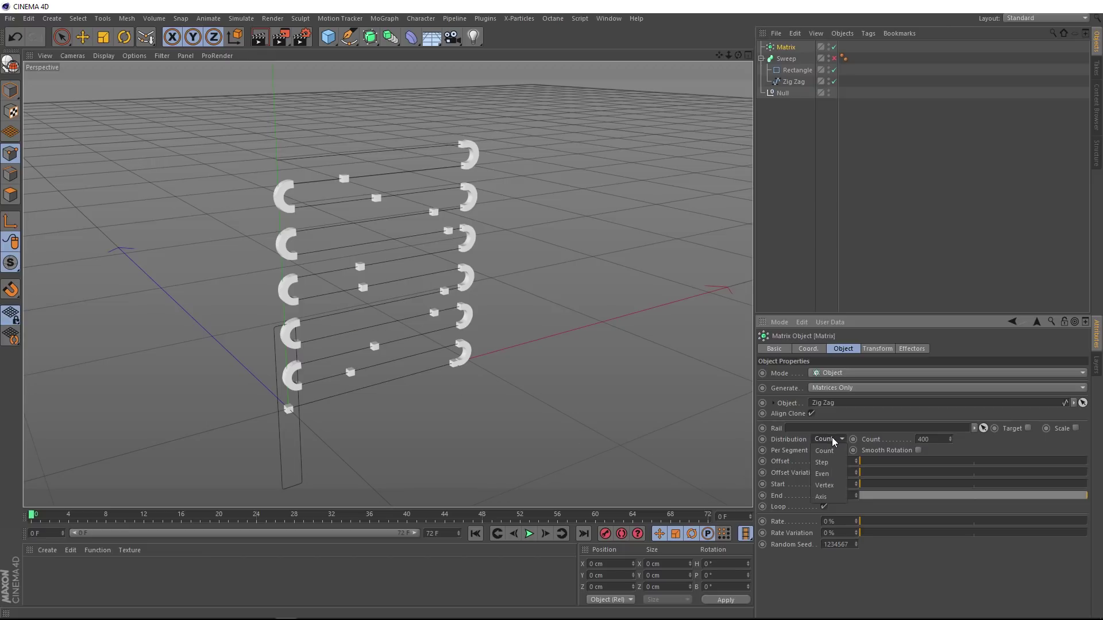
click(829, 477)
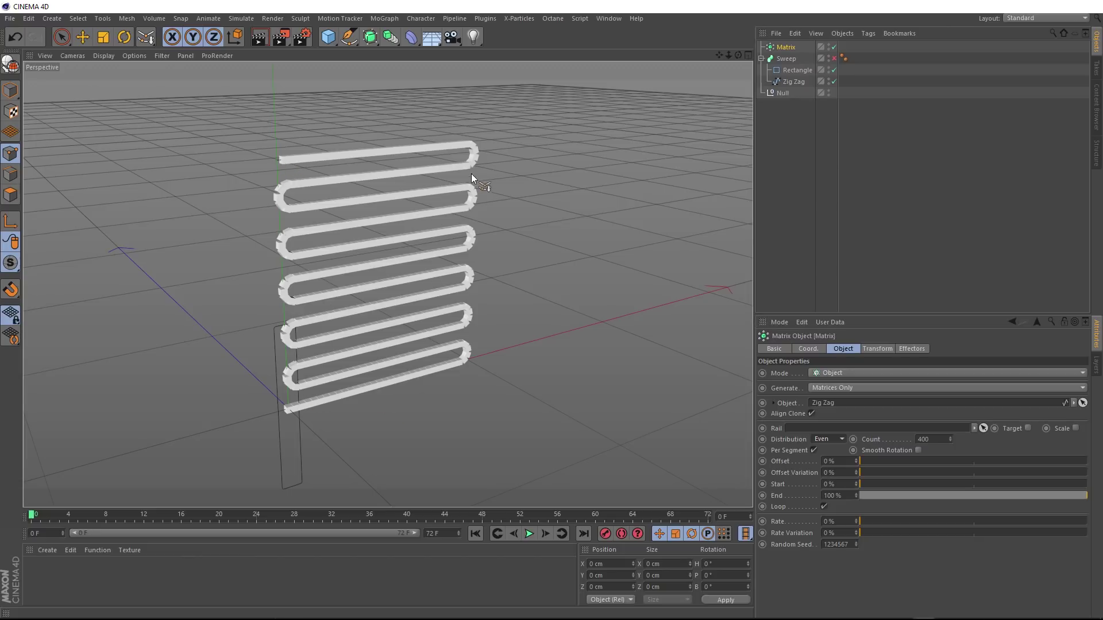
Add a MoGraph Cloner and create a Cube as its child
scroll(364, 256, down, 3)
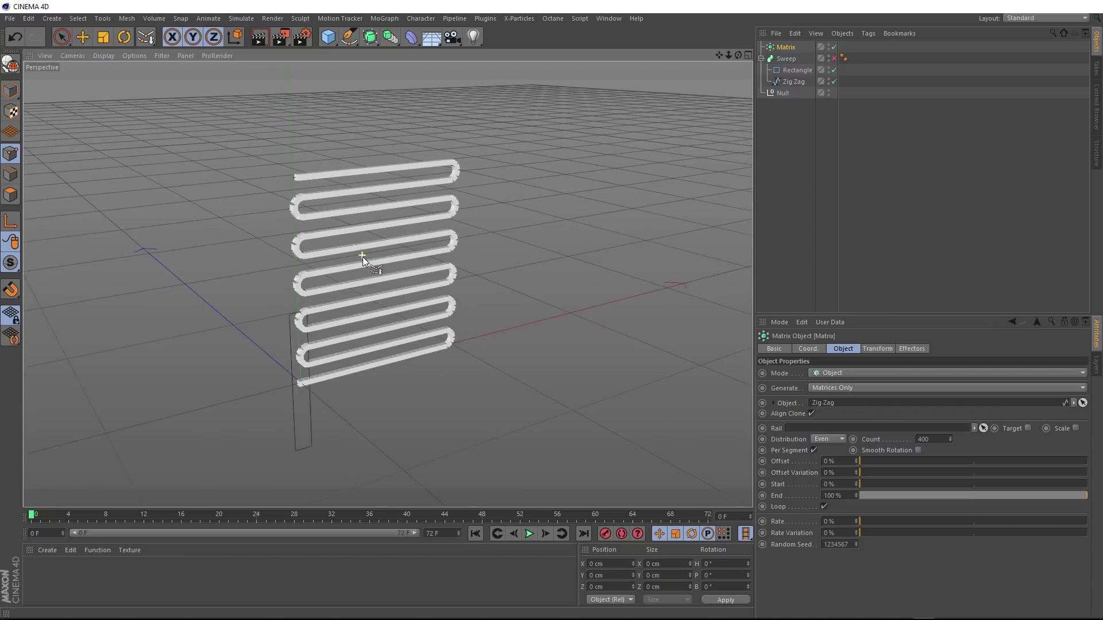
alt+middle_drag(369, 172, 388, 263)
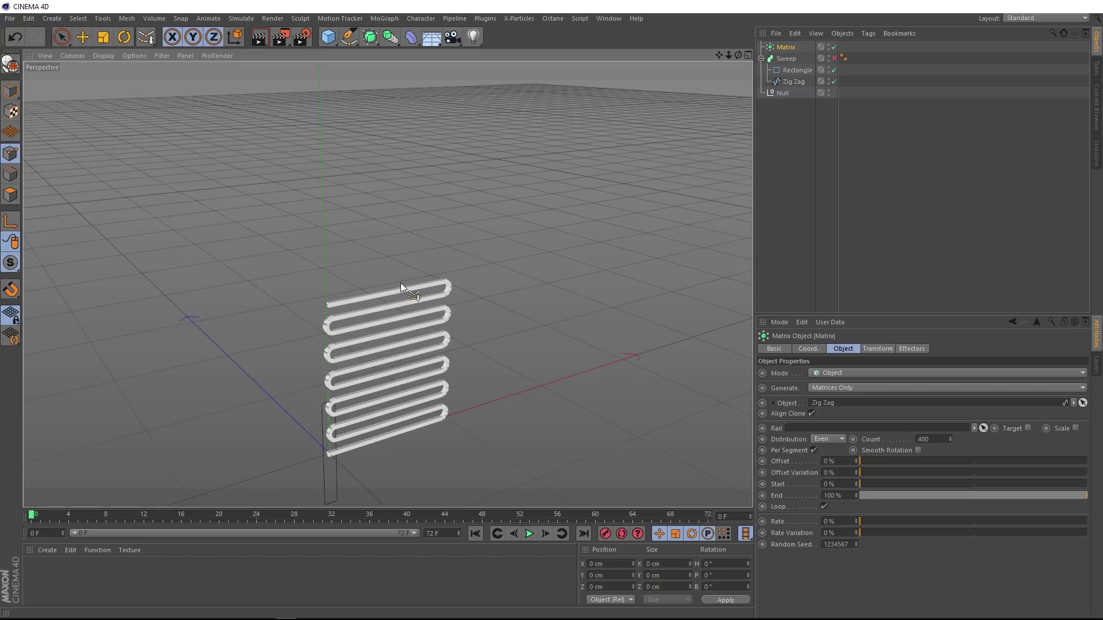
click(385, 19)
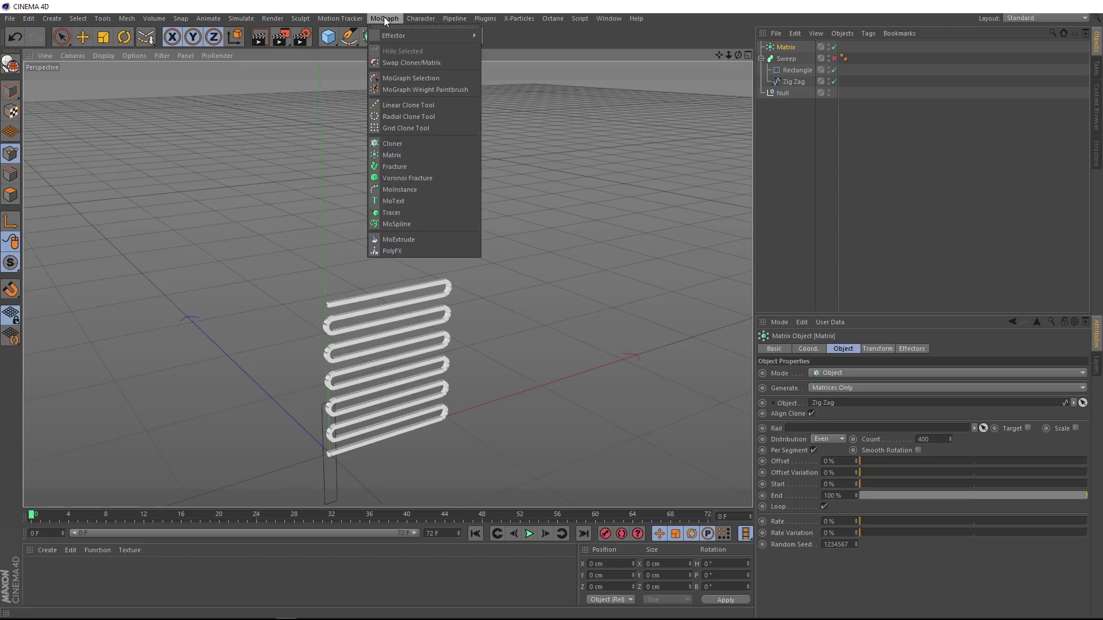
click(424, 143)
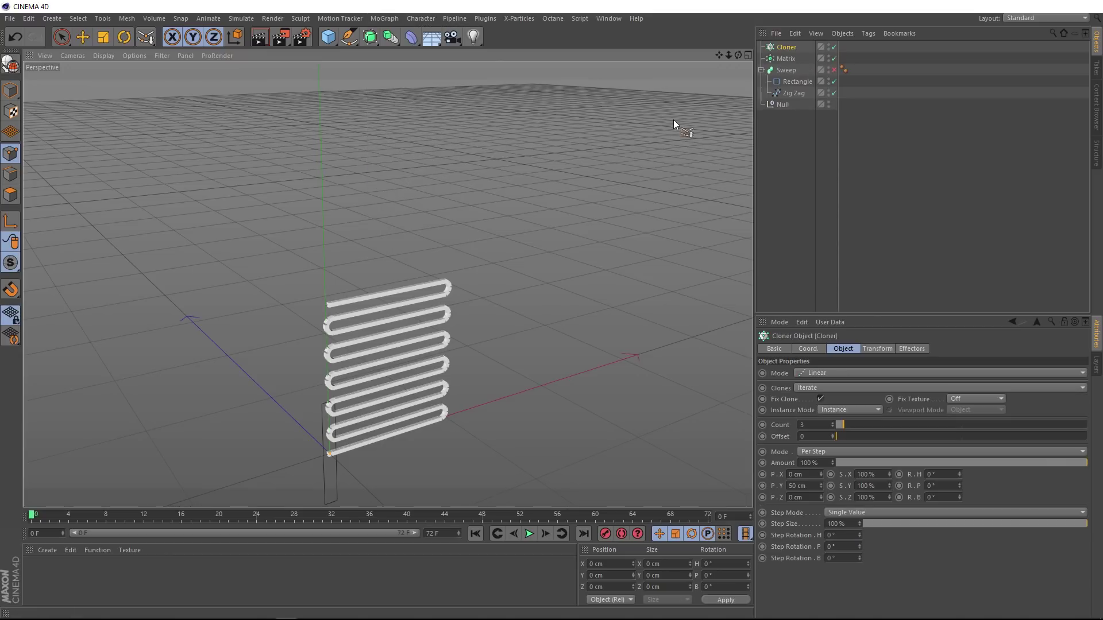
click(328, 36)
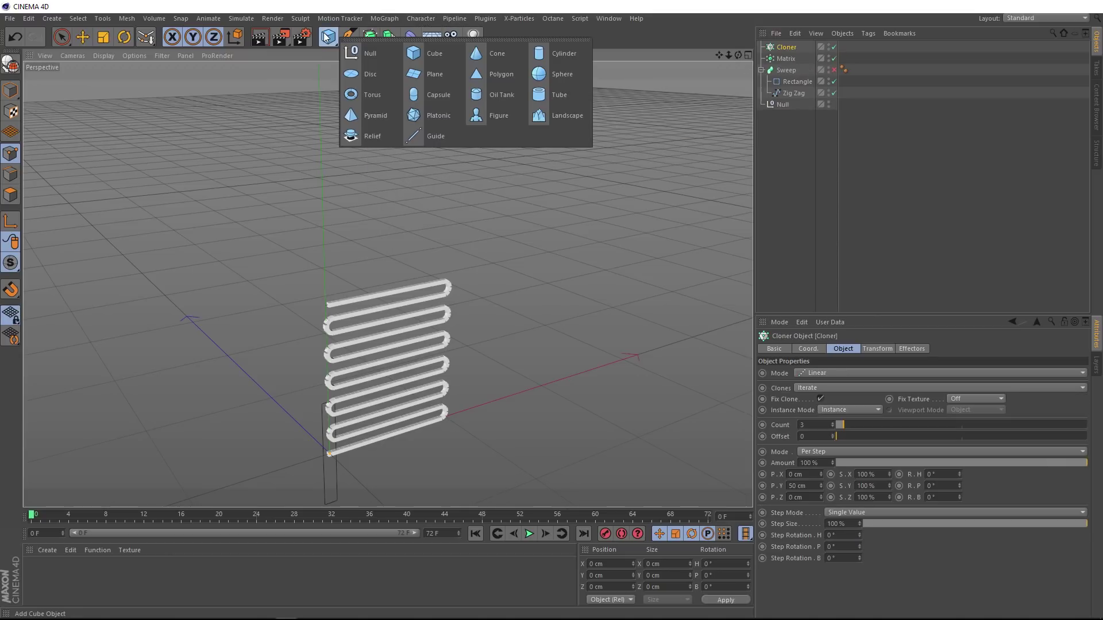
click(431, 58)
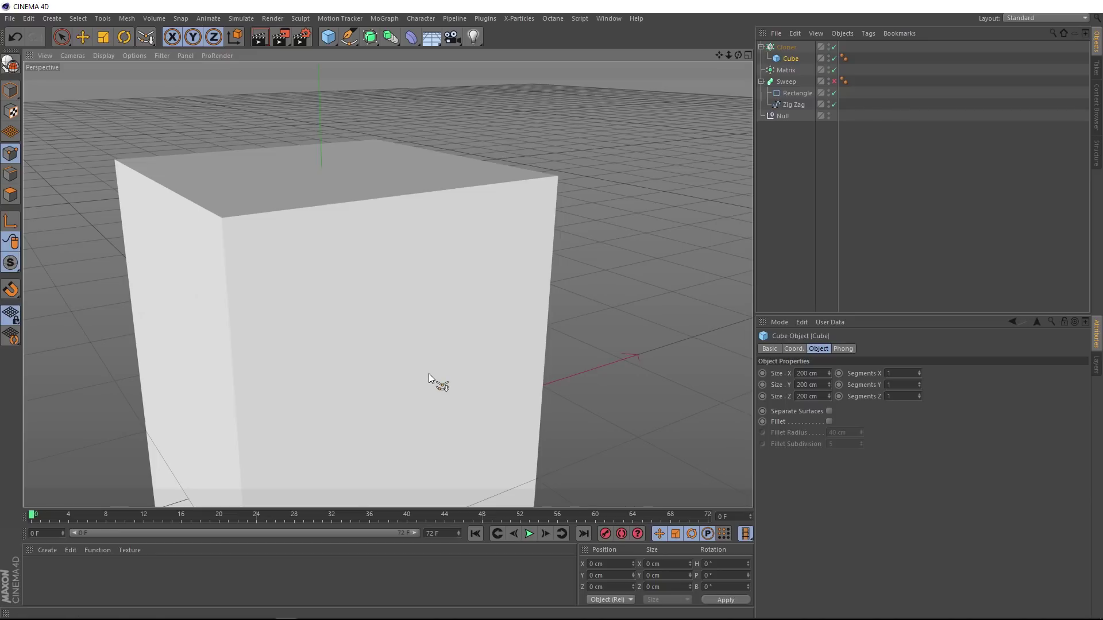
Scale the Cube down uniformly until each clone is a small block slightly larger than the matrix cubes
scroll(428, 375, down, 5)
alt+drag(413, 412, 450, 302)
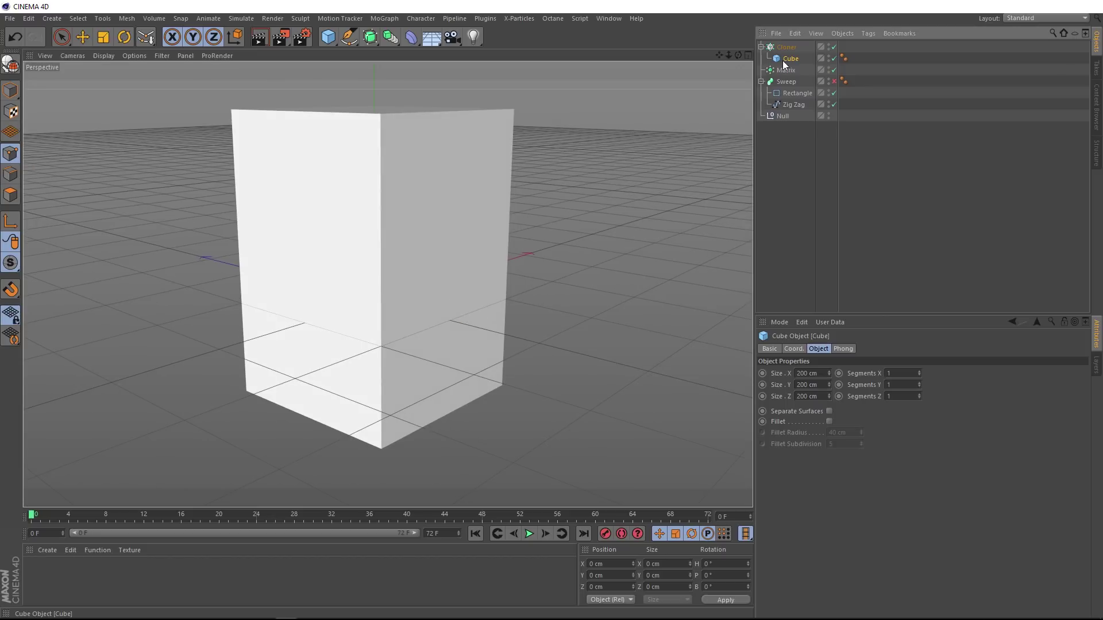
click(102, 37)
mouse_move(246, 148)
mouse_down()
mouse_move(198, 316)
mouse_move(153, 333)
mouse_up()
scroll(386, 259, up, 3)
scroll(384, 268, up, 4)
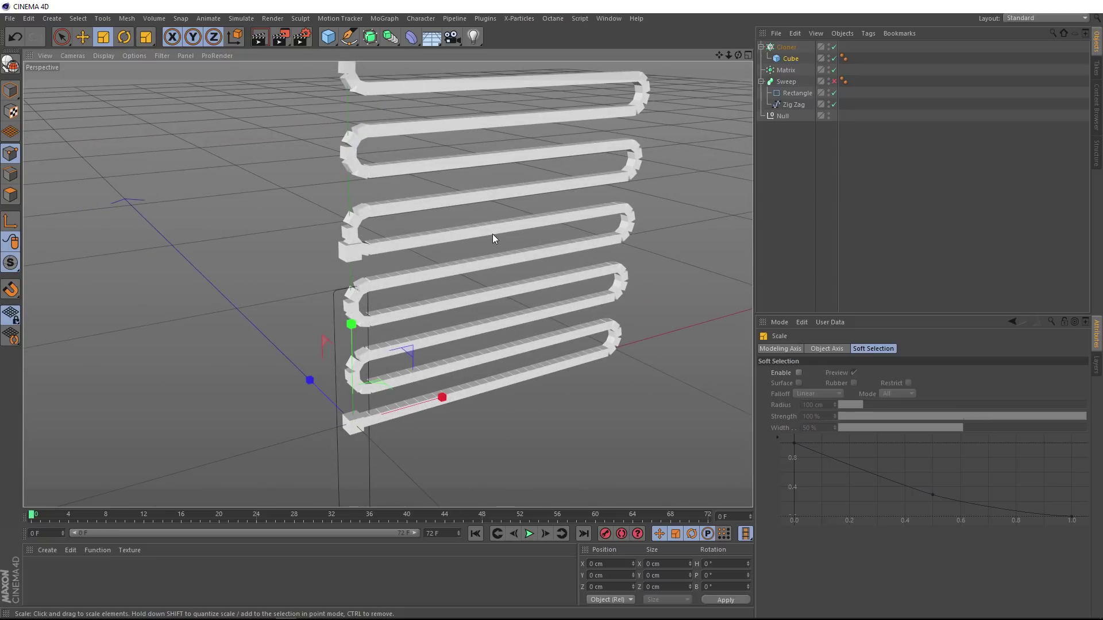
Set the linear Cloner's count to 400
click(783, 48)
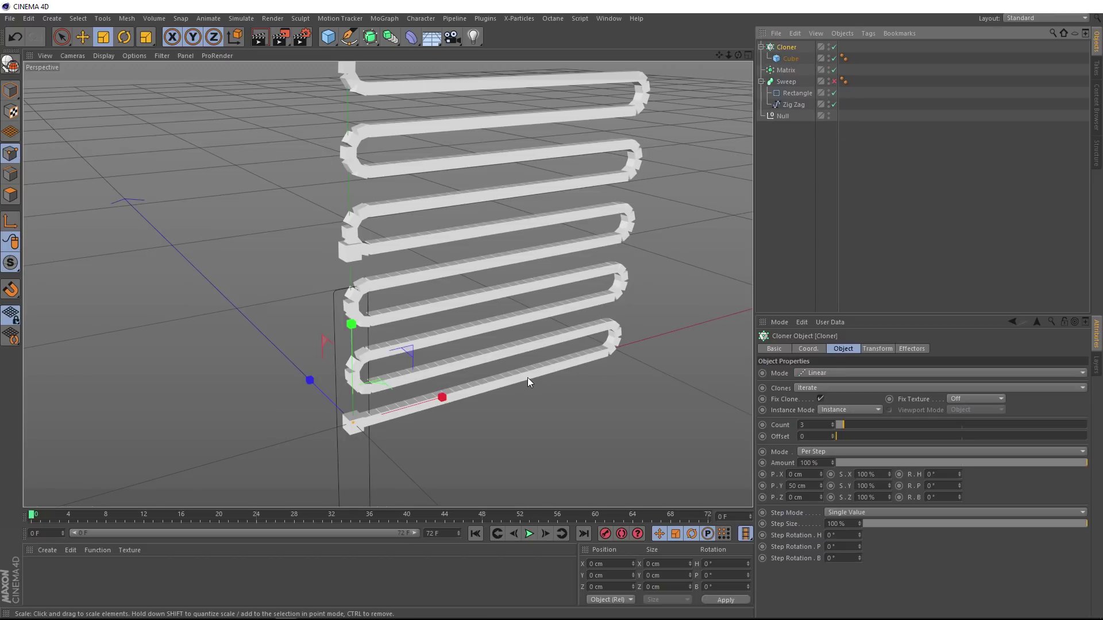
click(811, 424)
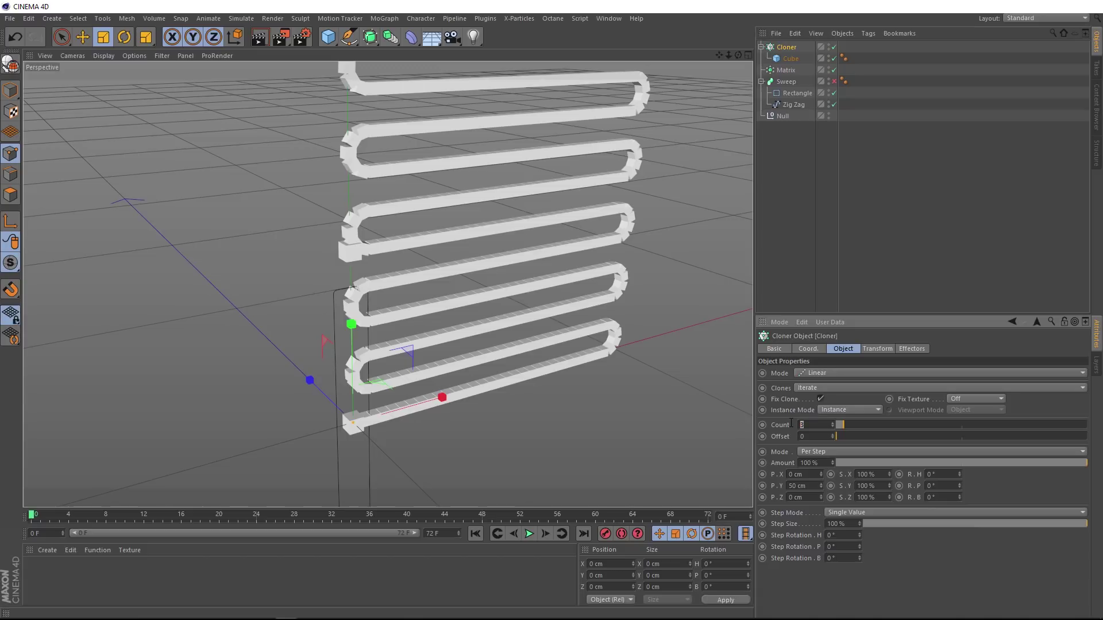
text(400)
key(Return)
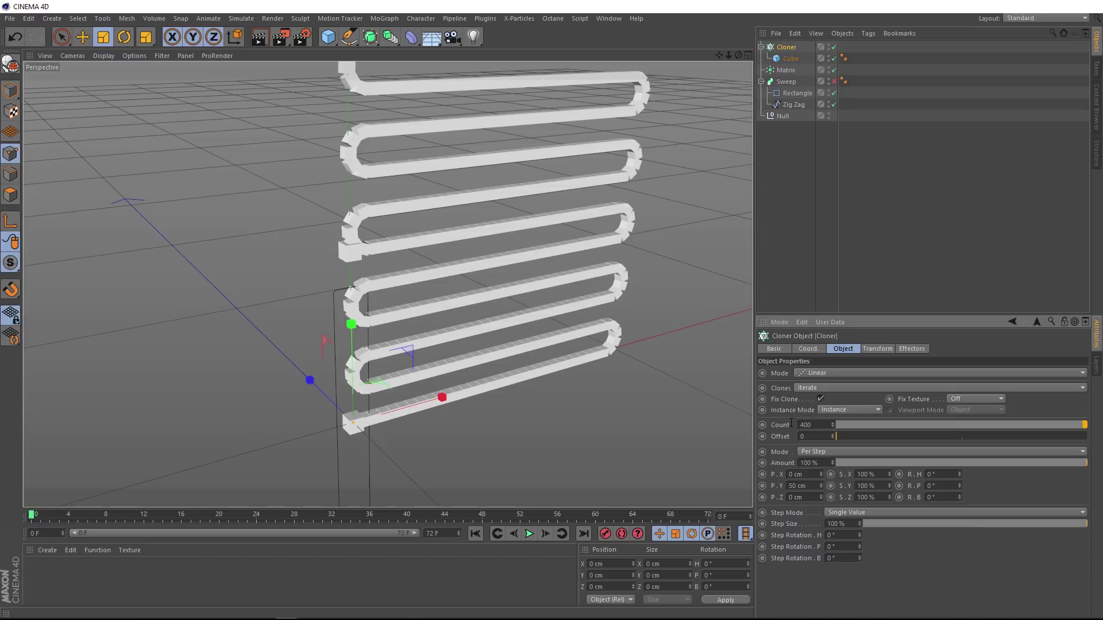
Set the Cloner's per-step Y position offset to 3 cm so the cubes form a continuous vertical column
scroll(437, 271, down, 6)
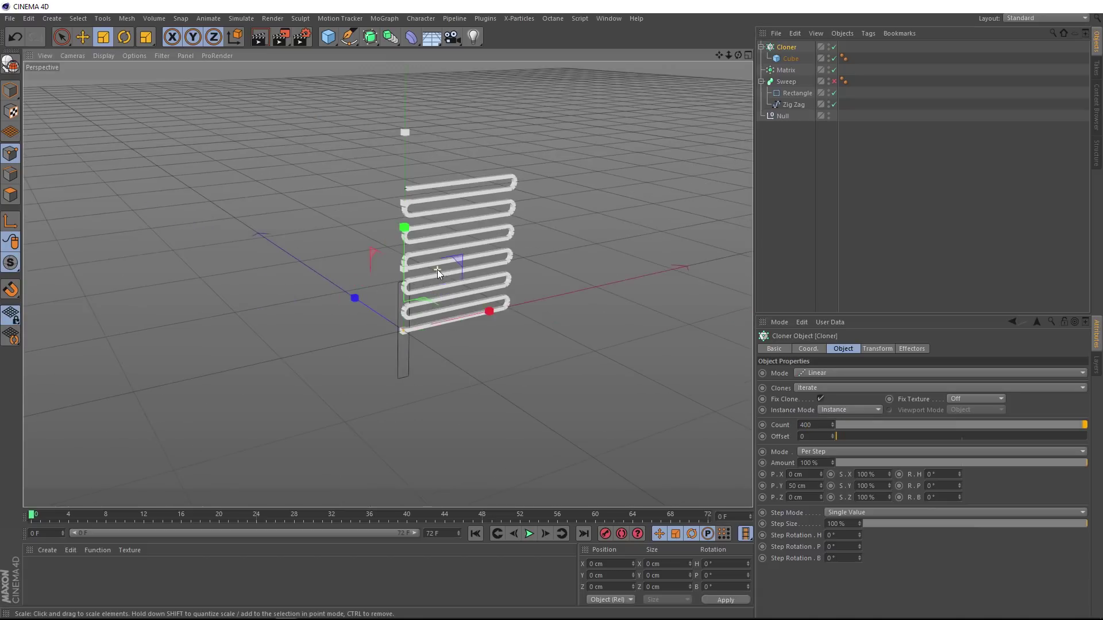
scroll(413, 284, down, 1)
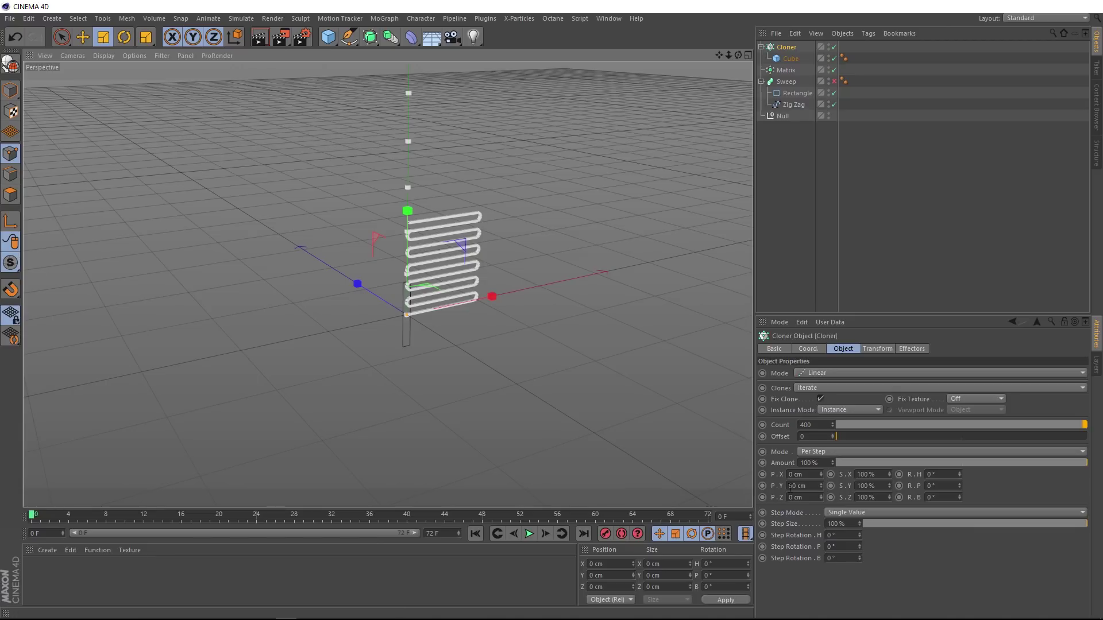
drag(820, 486, 821, 496)
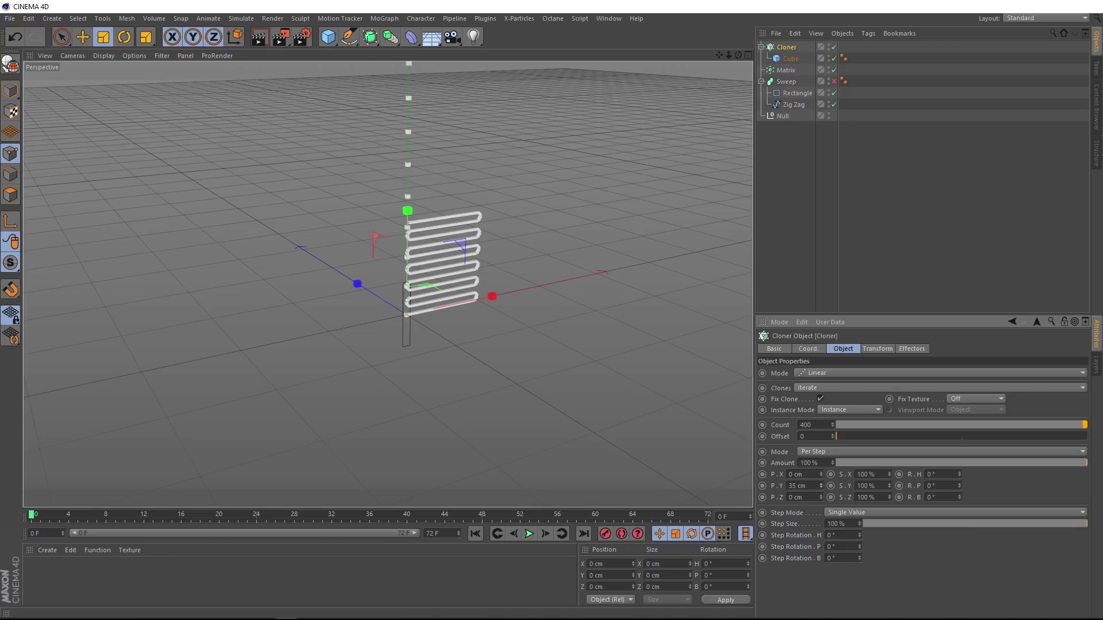
double_click(791, 485)
text(3)
key(Return)
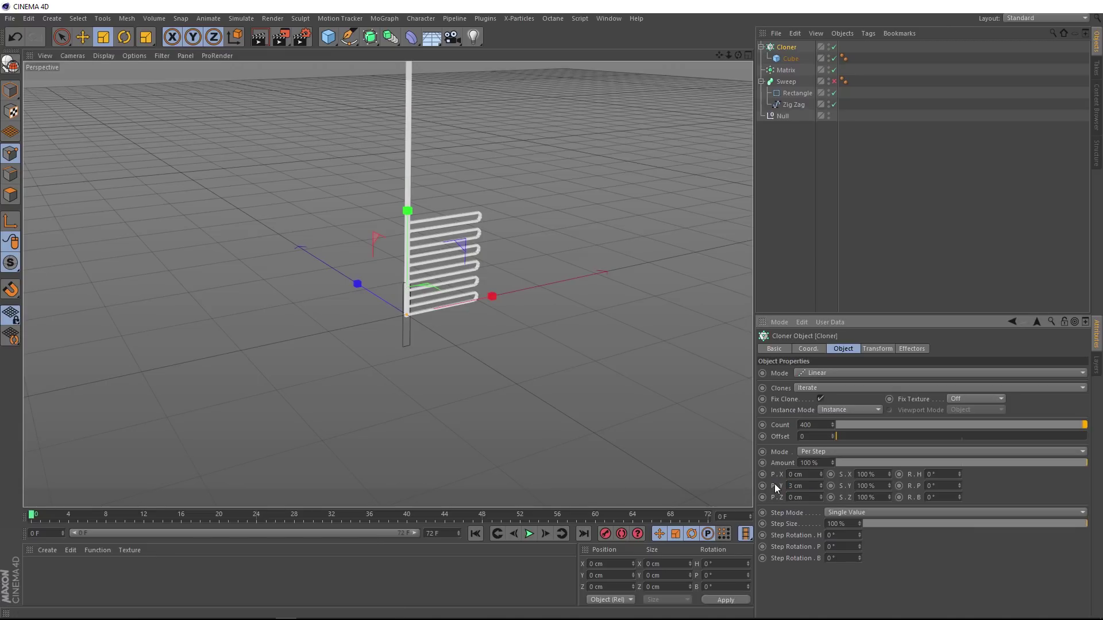
Move the Cloner straight up along its Y axis until the cube column starts well above the zigzag
scroll(433, 185, up, 4)
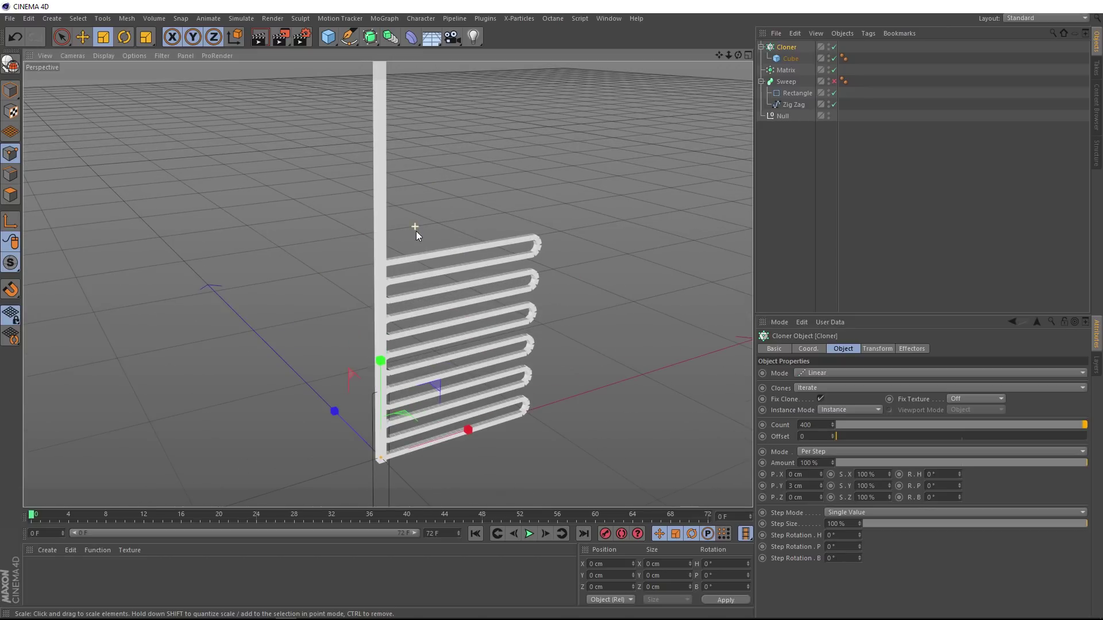
scroll(416, 231, down, 5)
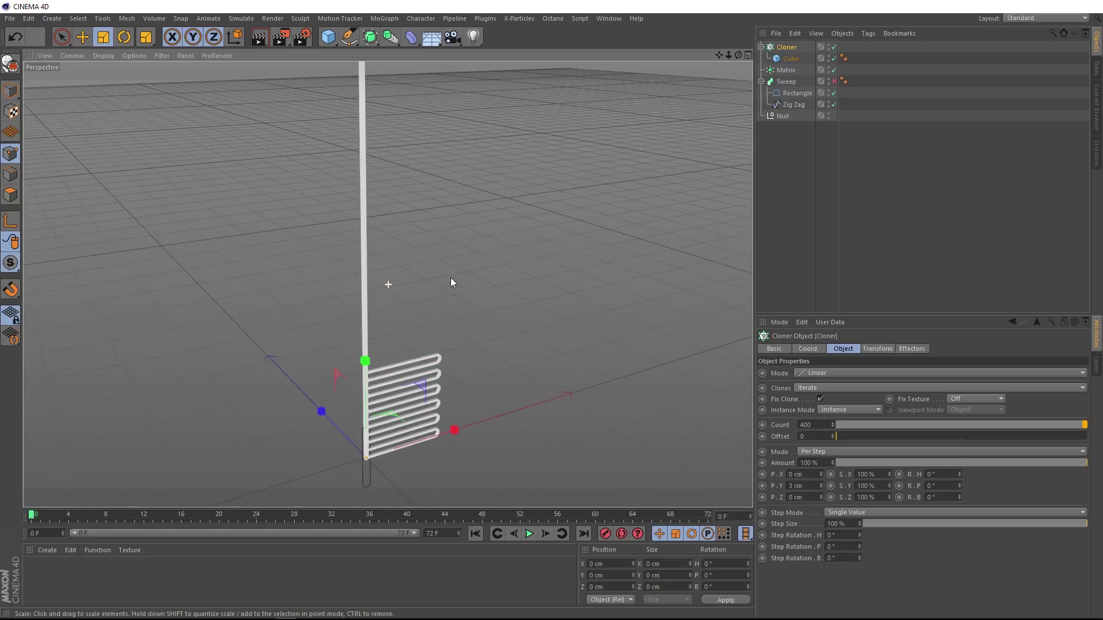
click(83, 36)
alt+drag(339, 270, 407, 459)
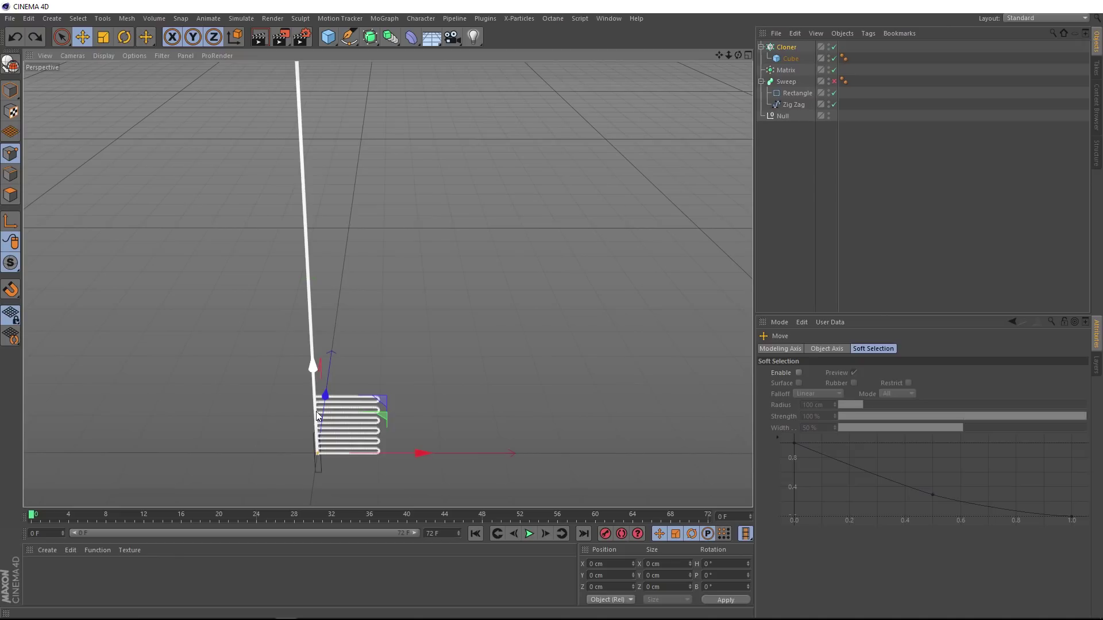
drag(314, 398, 299, 257)
Add an Inheritance effector to the Cloner and check that it is listed among the Cloner's effectors
alt+drag(337, 320, 339, 278)
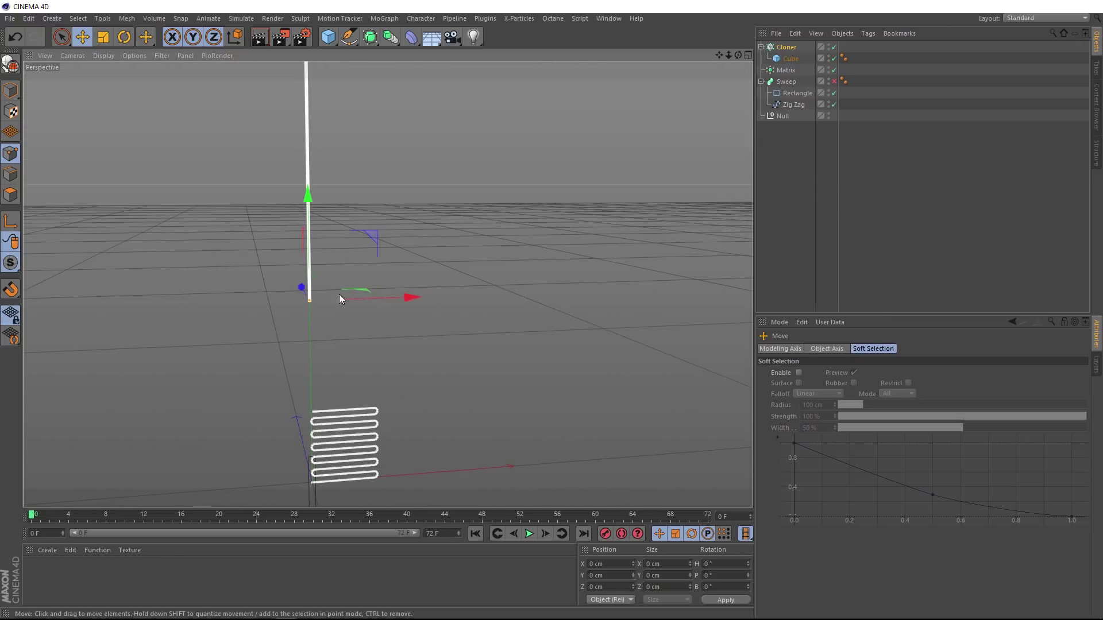
alt+drag(342, 331, 348, 389)
alt+middle_drag(347, 384, 436, 305)
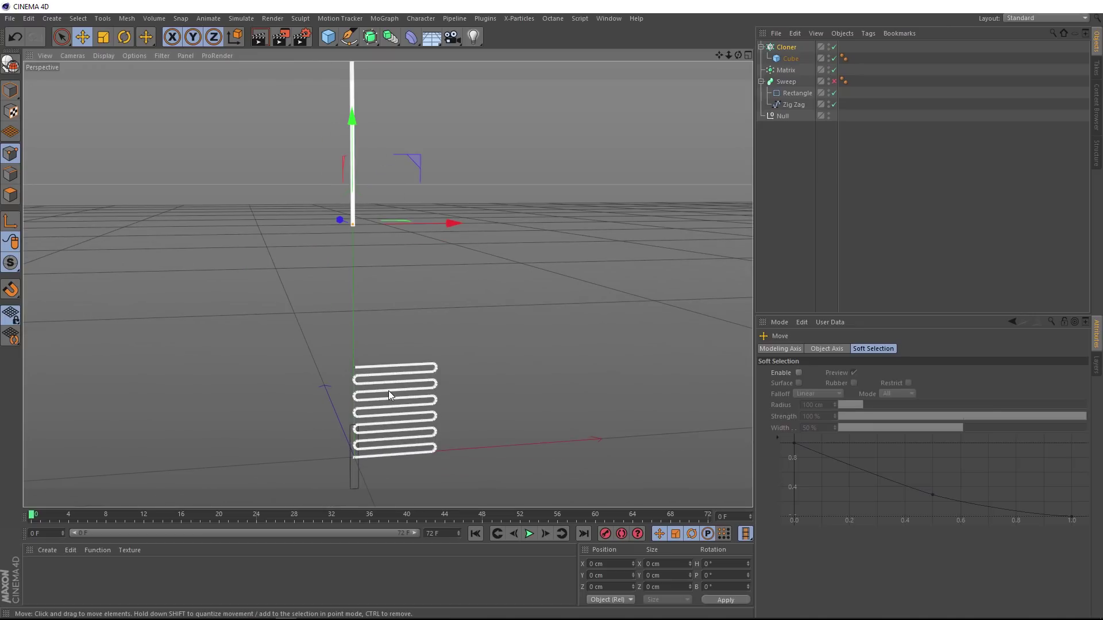
alt+right_drag(388, 390, 397, 409)
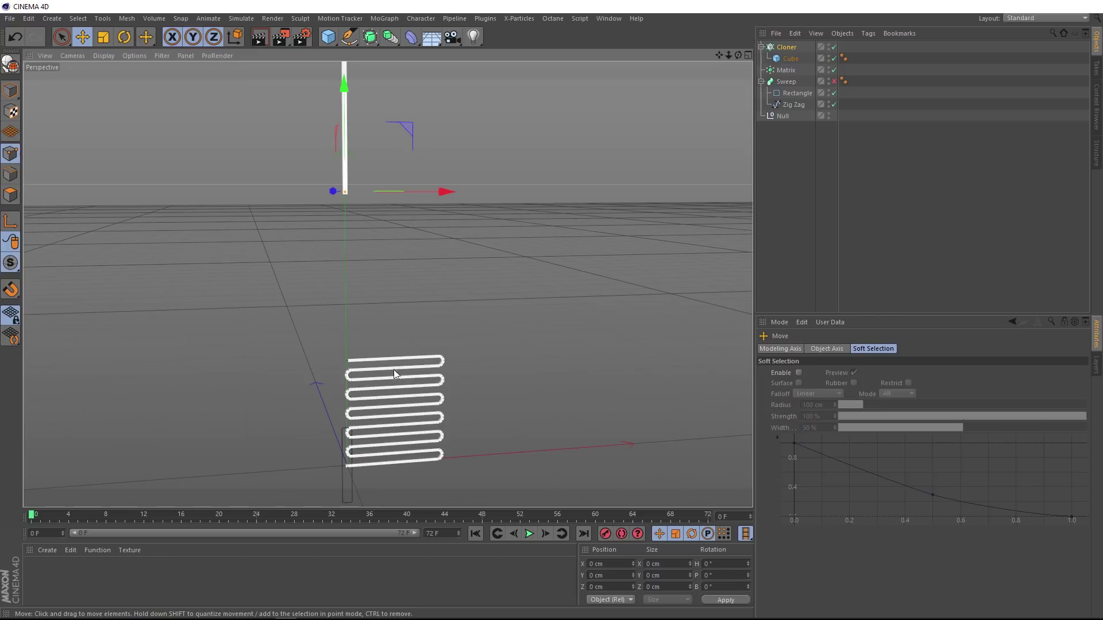
click(385, 18)
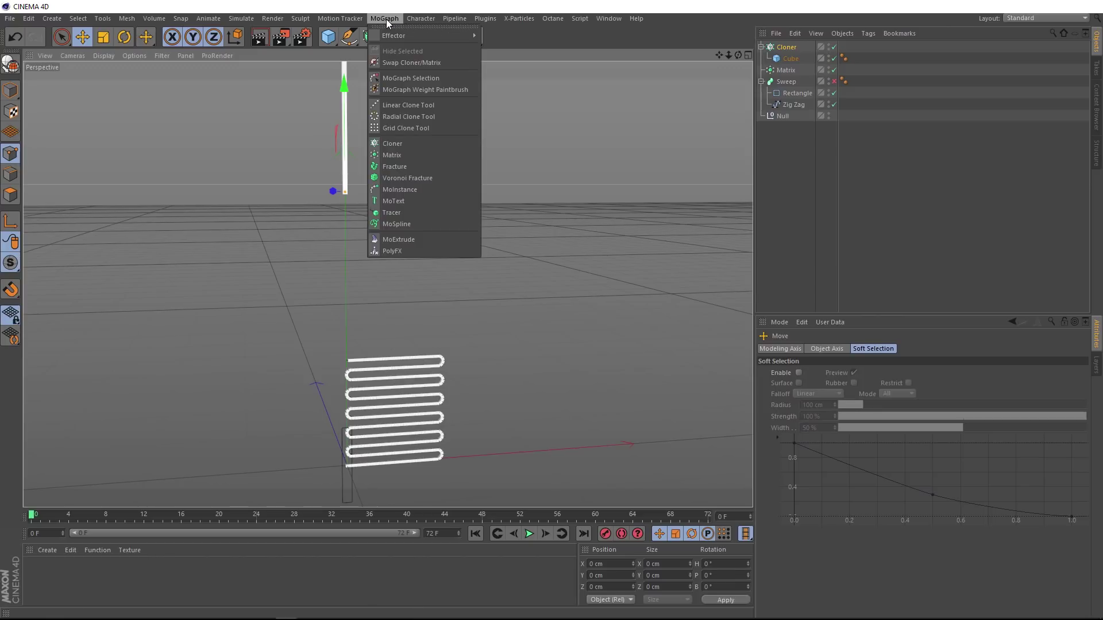
mouse_move(453, 36)
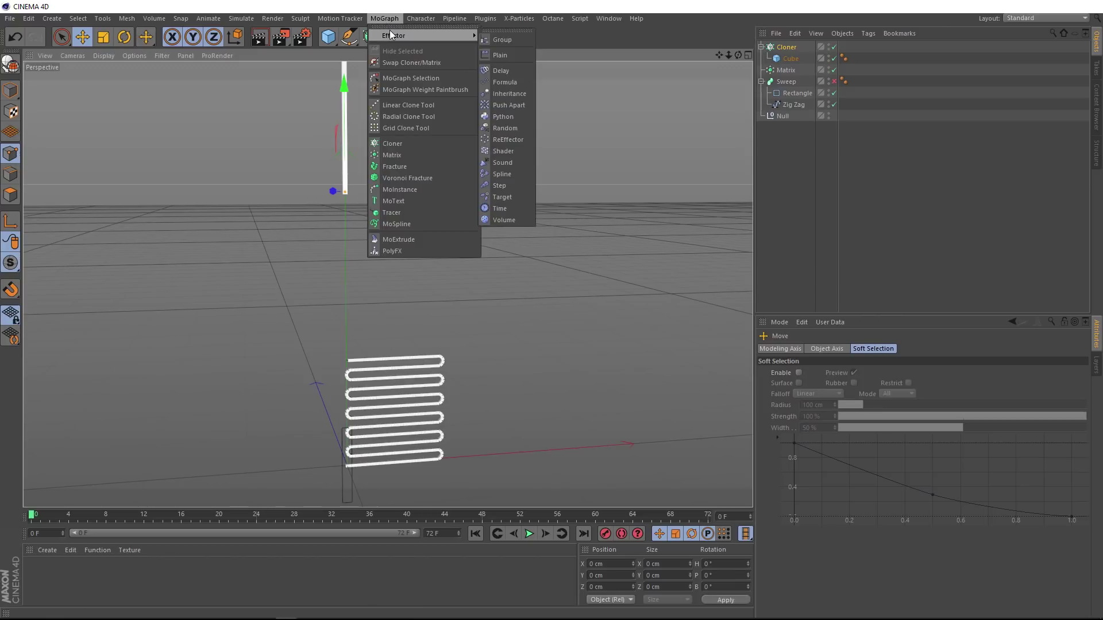
click(507, 94)
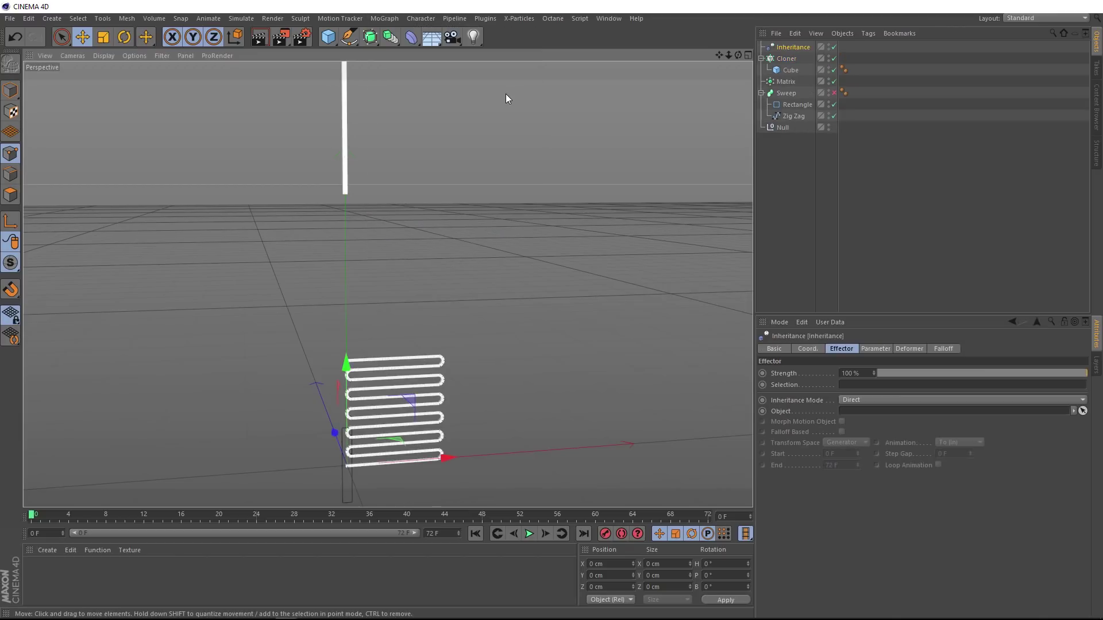
click(782, 59)
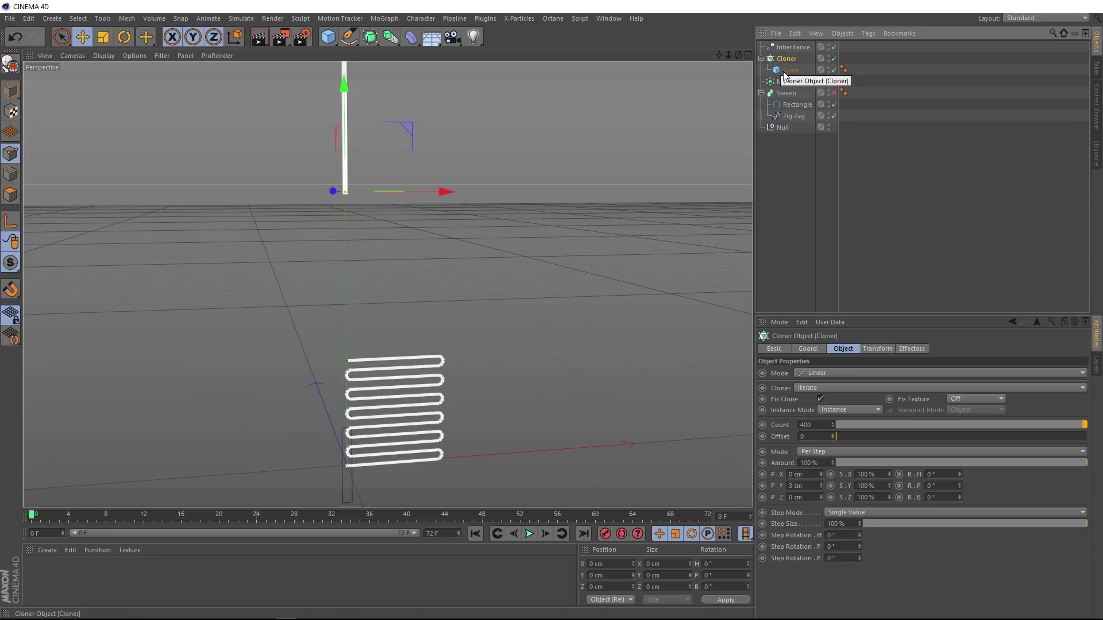
click(912, 349)
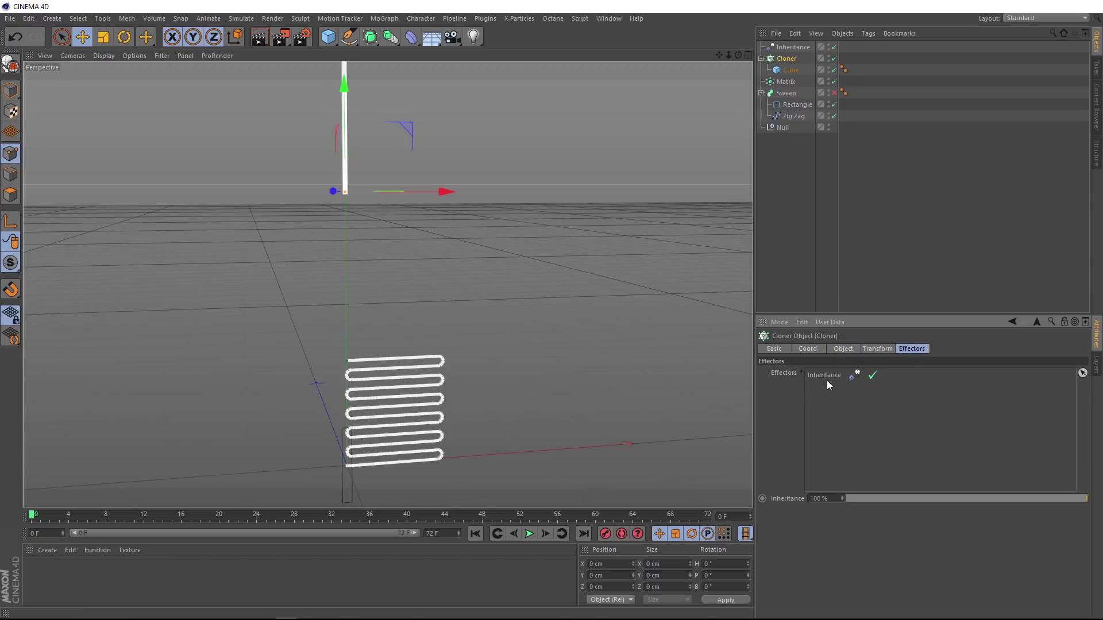
Link the Matrix as the Inheritance effector's source object and enable Morph Motion Object
click(791, 45)
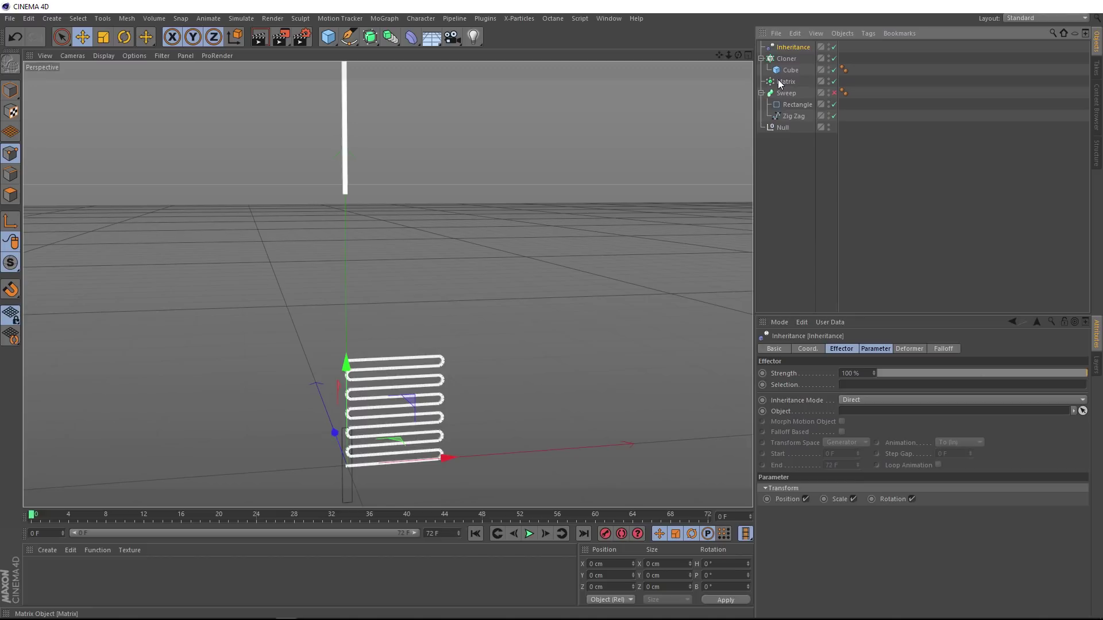
drag(780, 85, 864, 411)
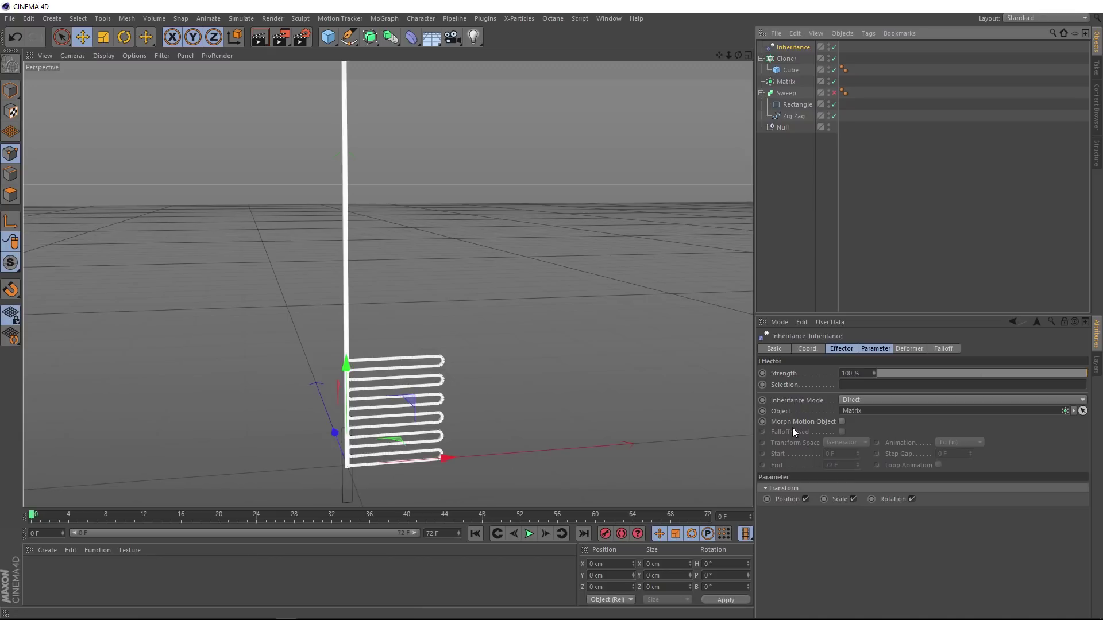
click(842, 423)
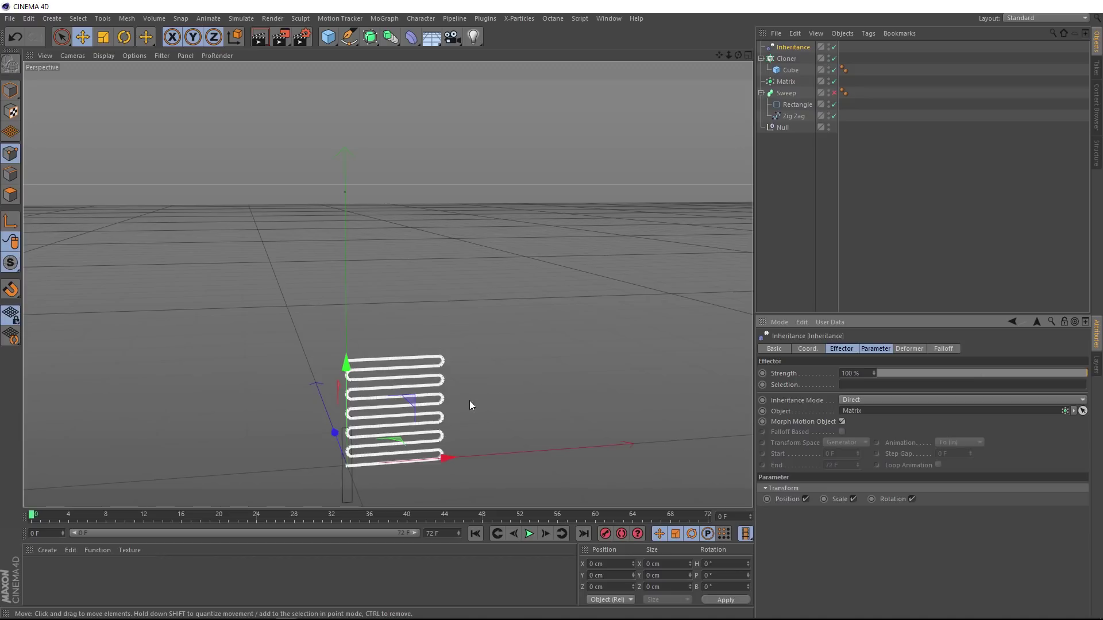
scroll(390, 457, up, 3)
scroll(389, 458, up, 3)
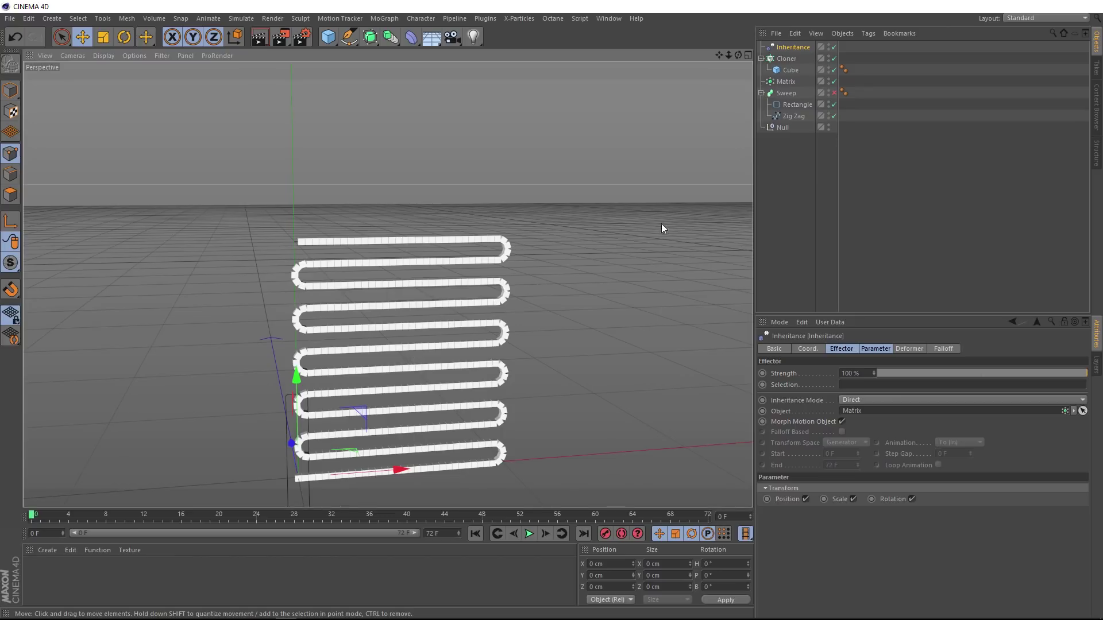
Hide the Matrix in the viewport and test the Inheritance effector's strength at 0%, returning it to 100%
click(829, 79)
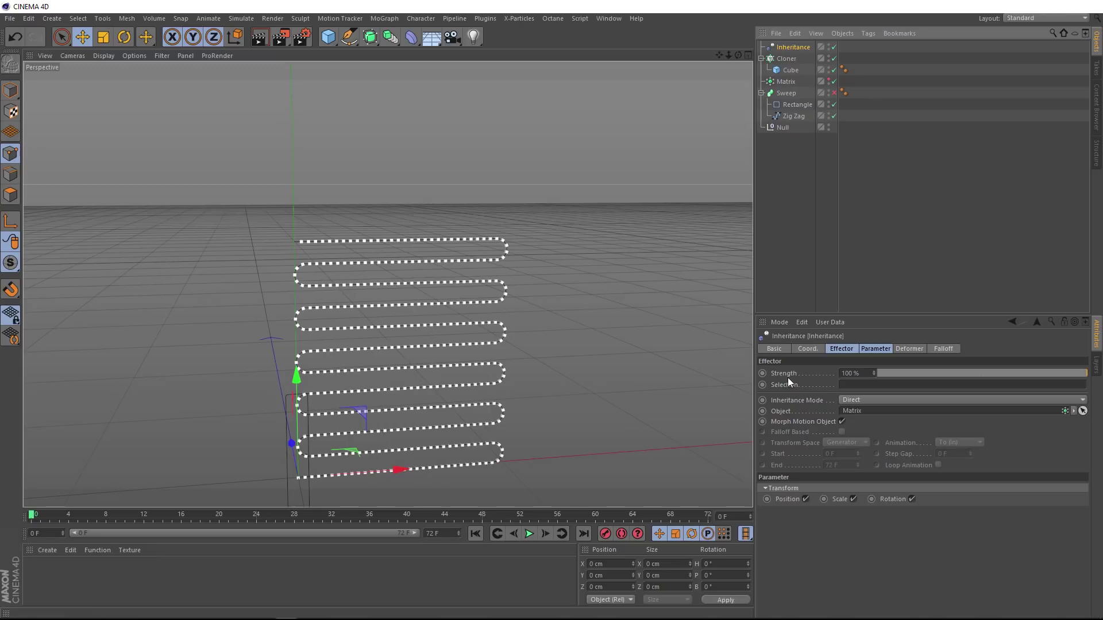
drag(1084, 374, 506, 339)
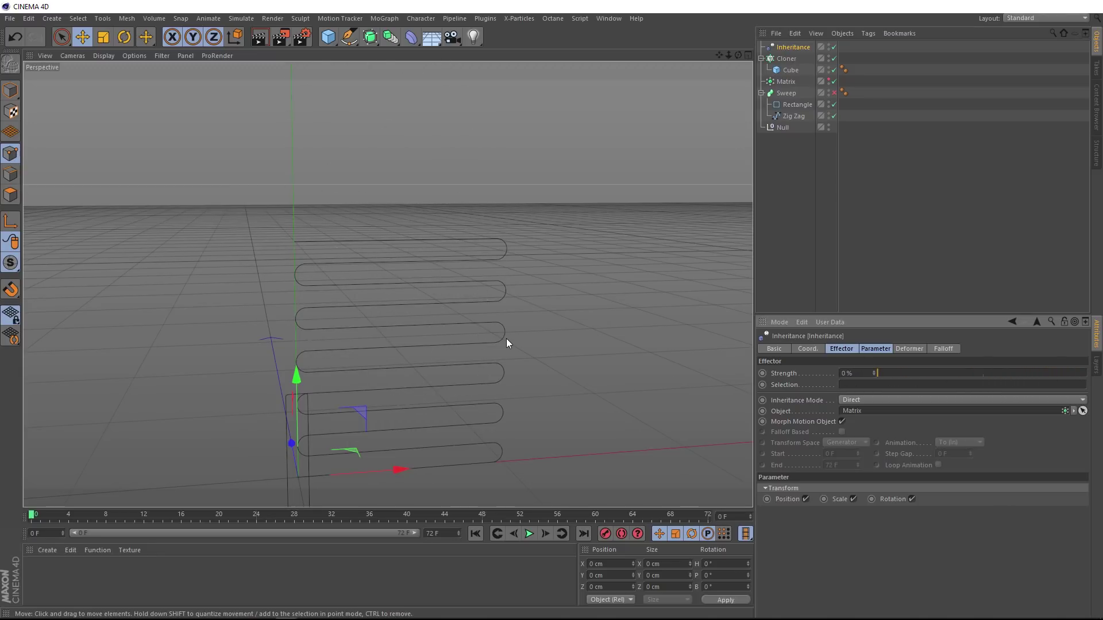
scroll(506, 339, down, 5)
scroll(516, 286, up, 2)
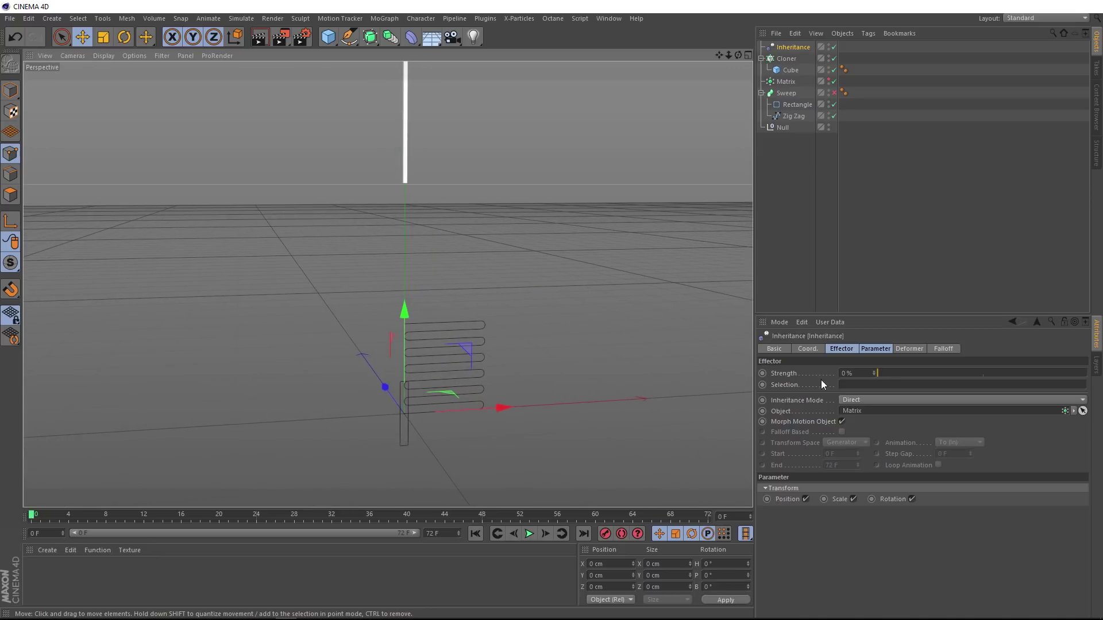
drag(882, 369, 1089, 374)
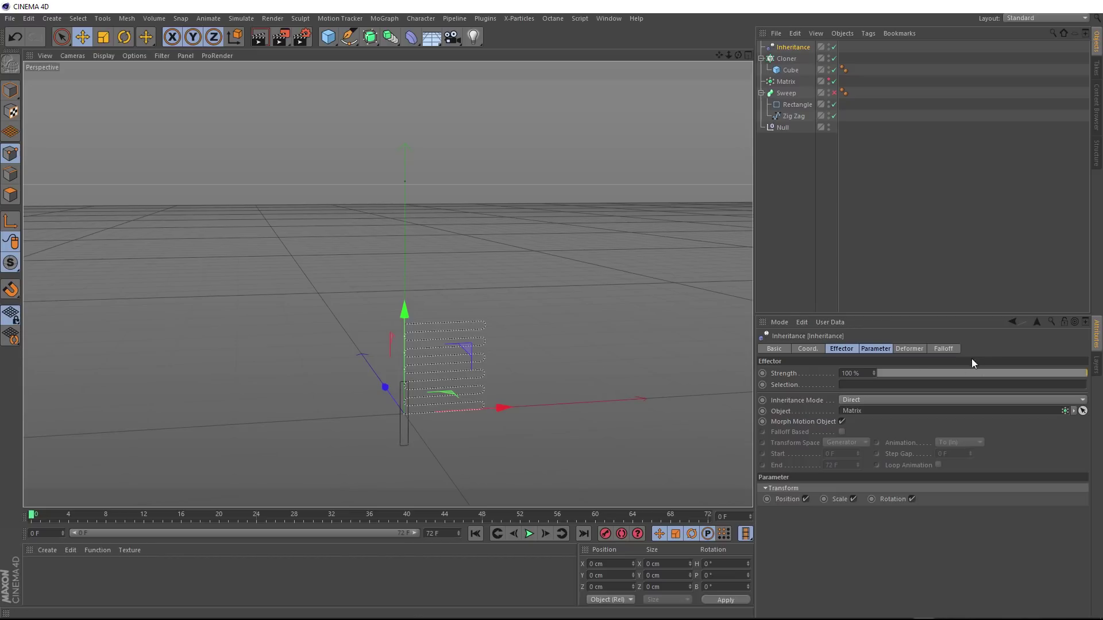
Add a Linear Field to the Inheritance effector's falloff and set its direction to Y+
click(944, 349)
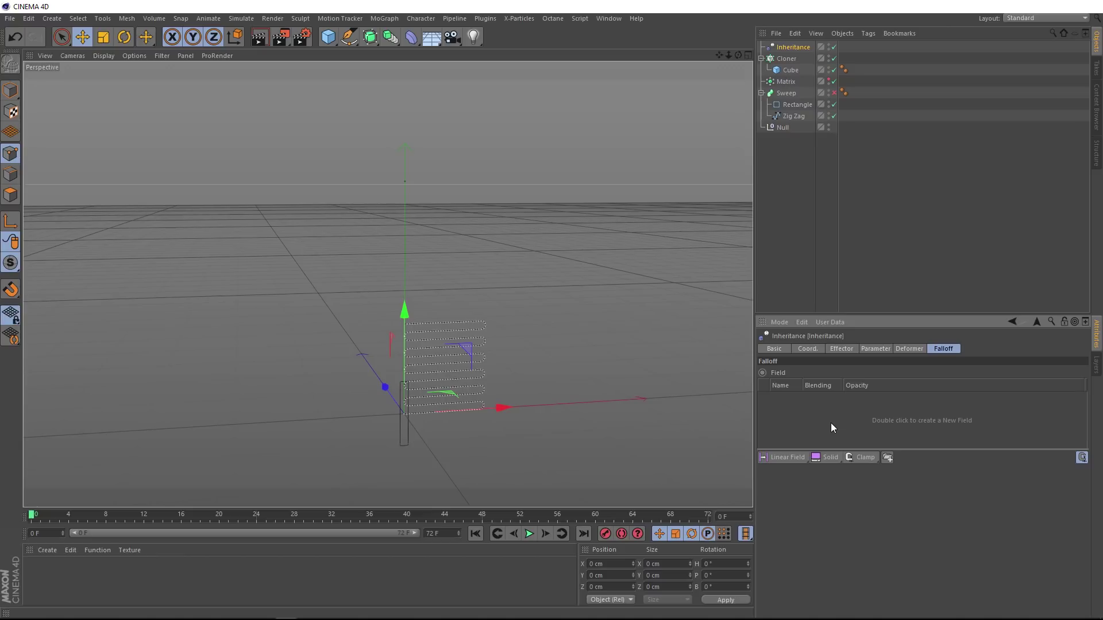
click(784, 460)
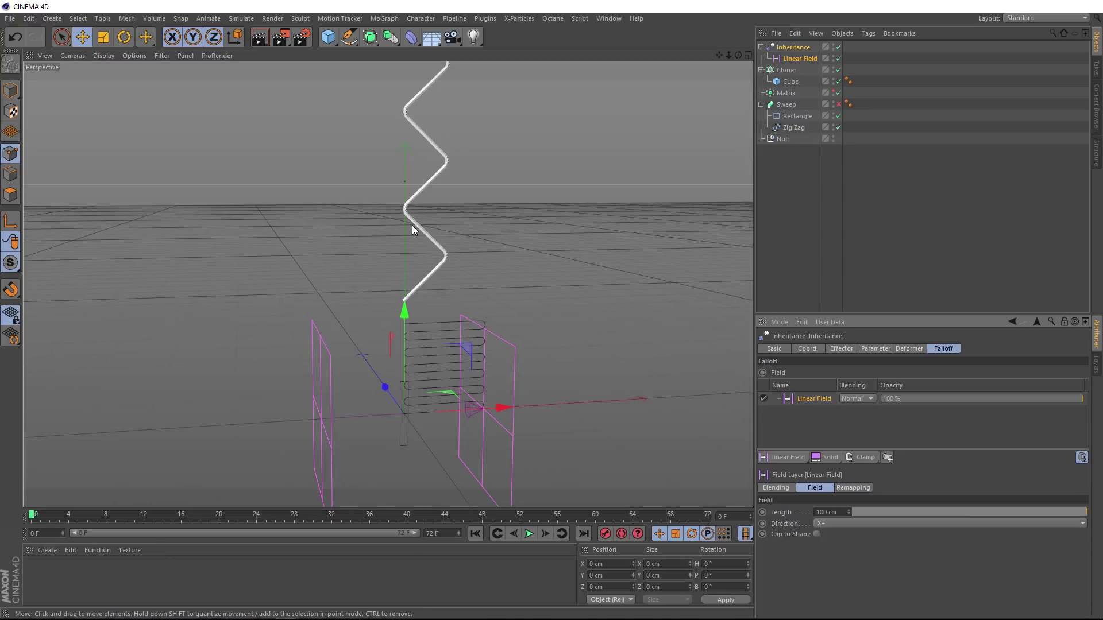
click(831, 524)
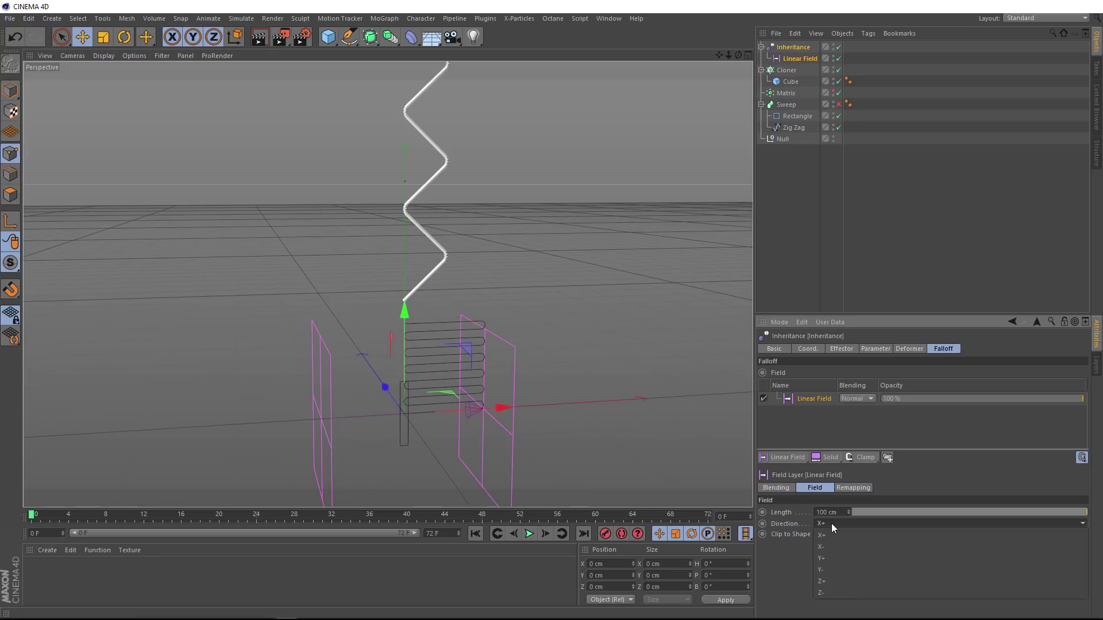
click(831, 562)
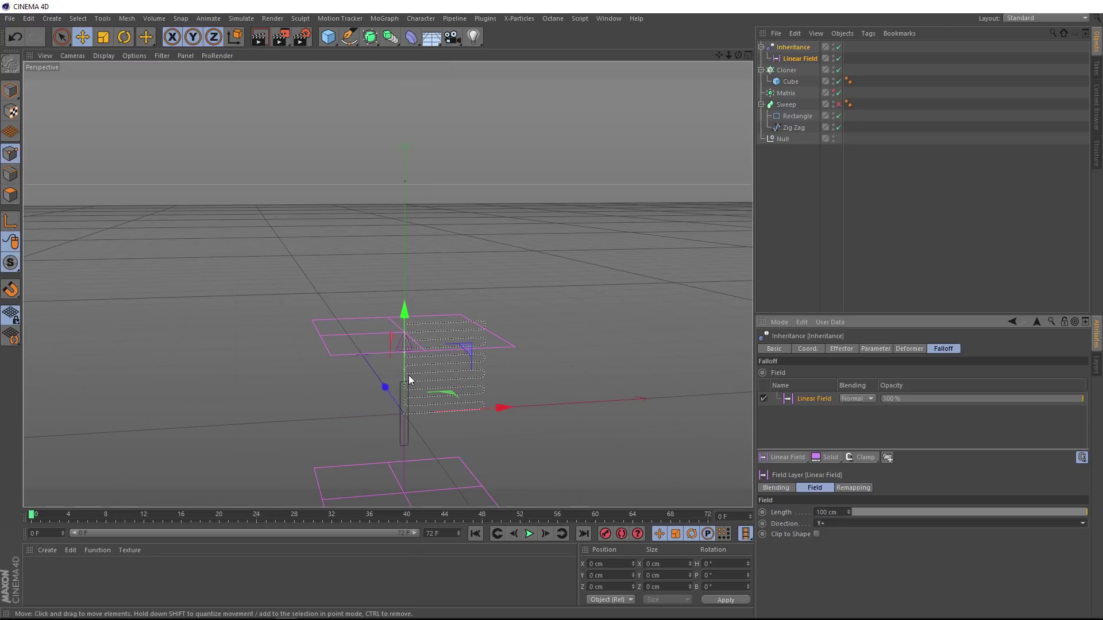
Raise the Linear Field above the zigzag and set its direction to Y-, undoing the trial move made after that
drag(408, 353, 386, 170)
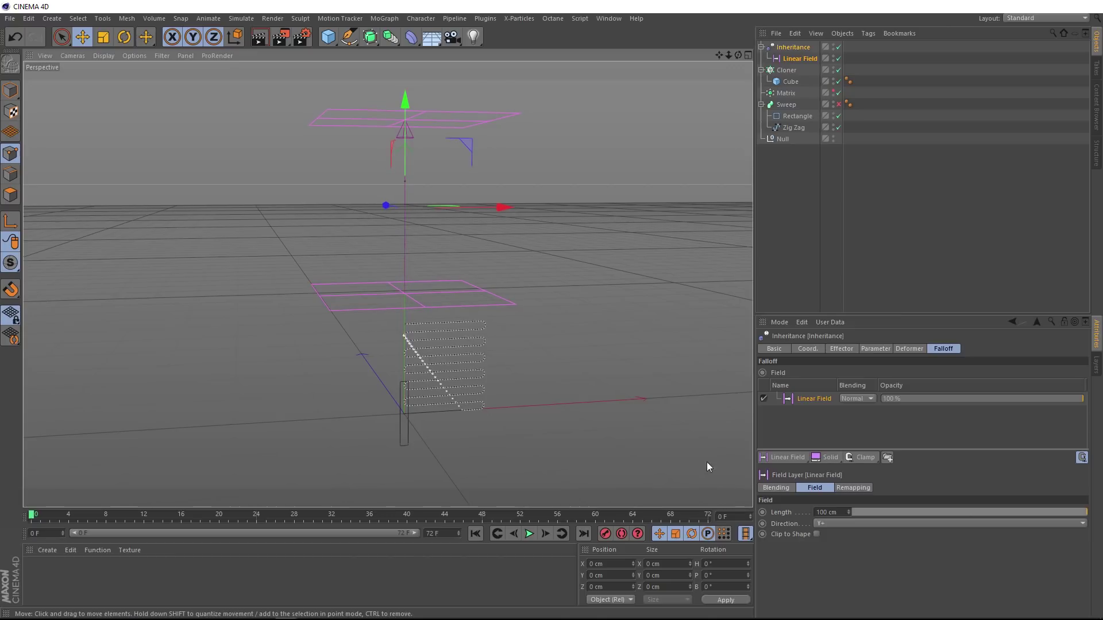
click(843, 523)
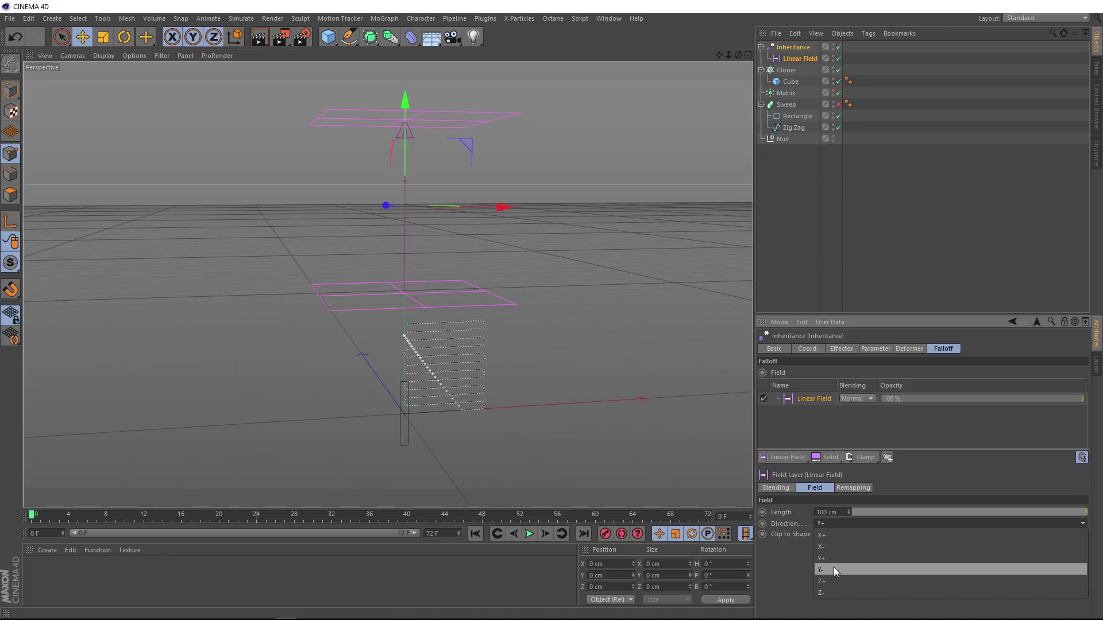
click(834, 569)
drag(418, 123, 407, 65)
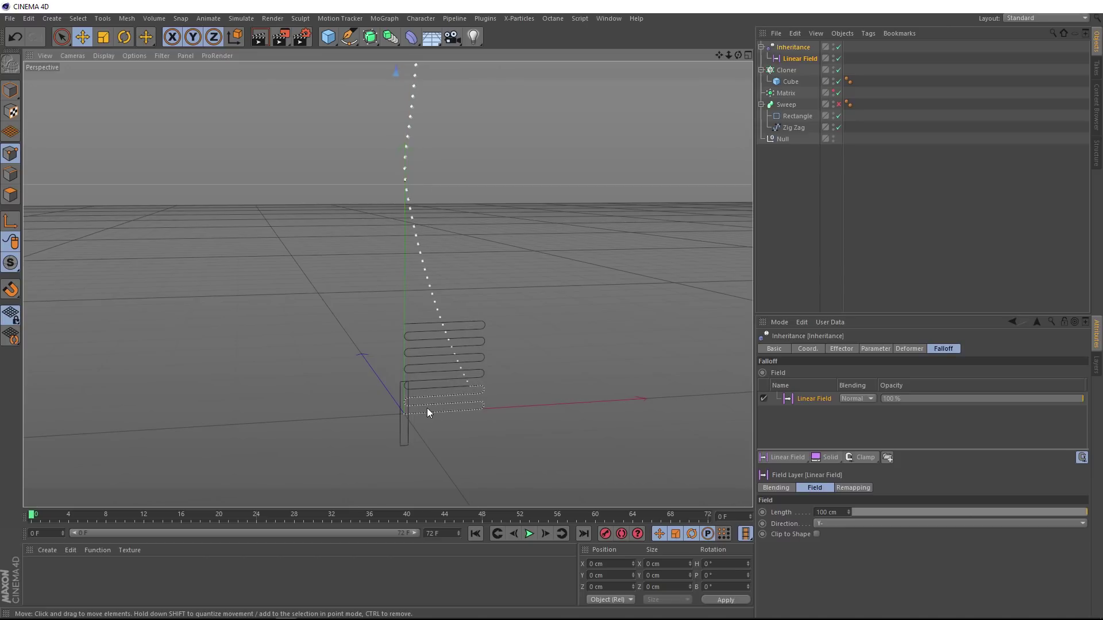
key(ctrl+z)
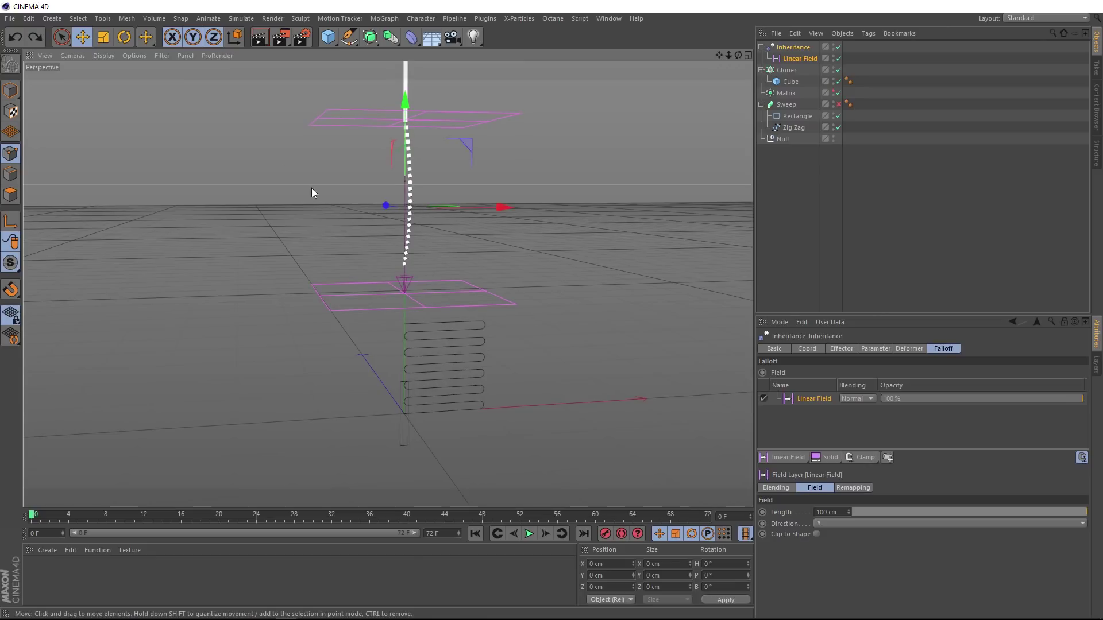
Scale the Linear Field's length down to about 6 cm and lower the field to just above the zigzag
click(103, 37)
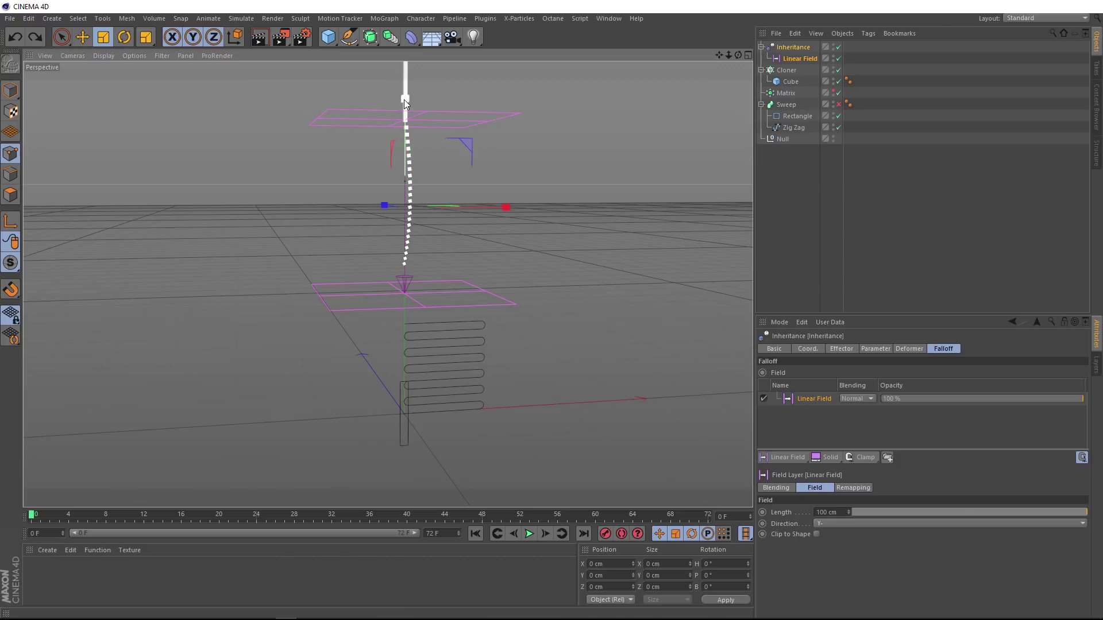
drag(404, 99, 402, 208)
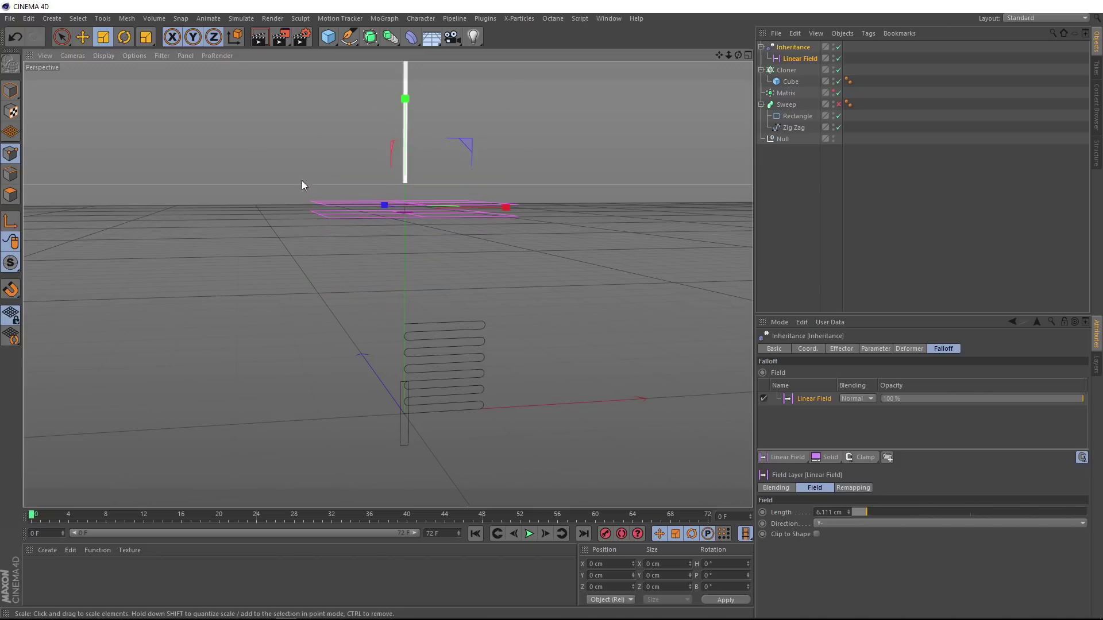
click(82, 37)
drag(404, 147, 398, 194)
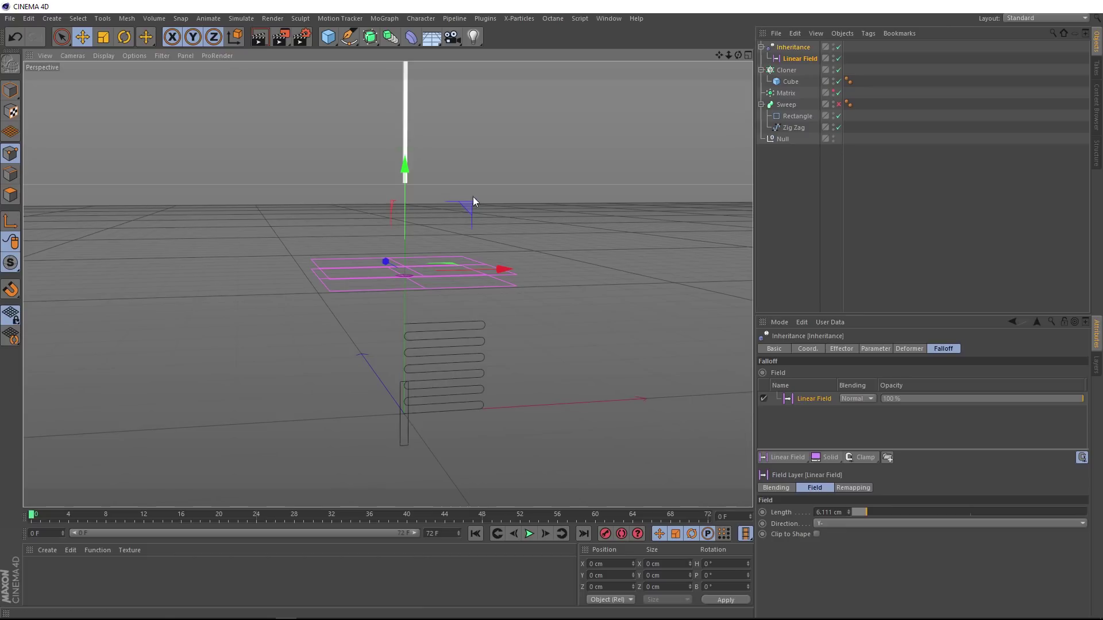
Move the Cloner down along its Y axis until the cube column starts just above the Linear Field
click(786, 70)
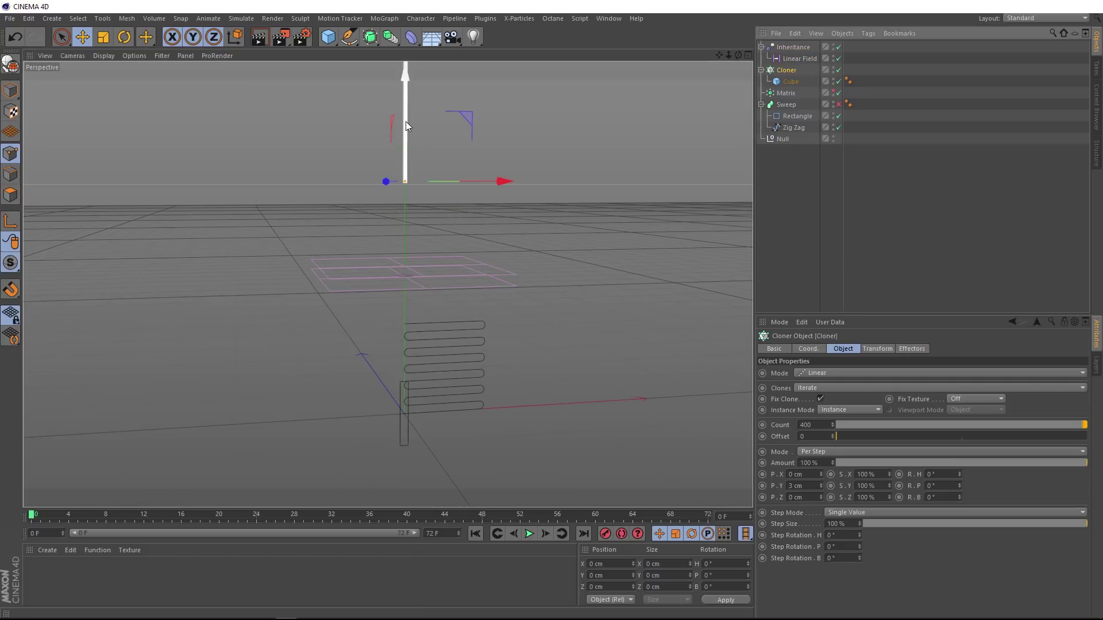
drag(406, 126, 414, 175)
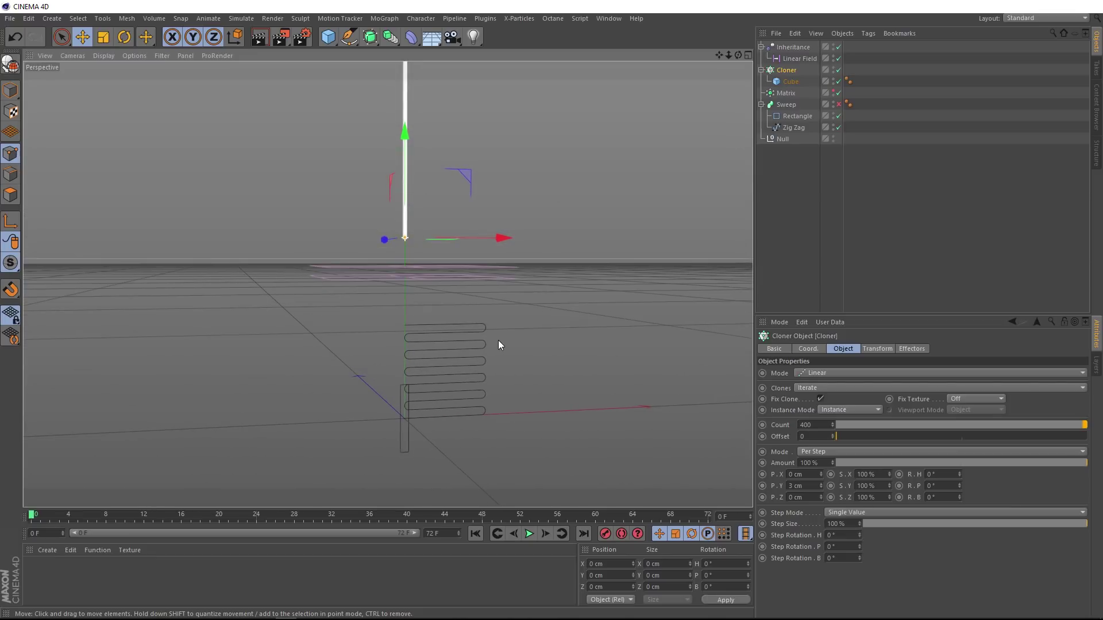
scroll(492, 343, up, 4)
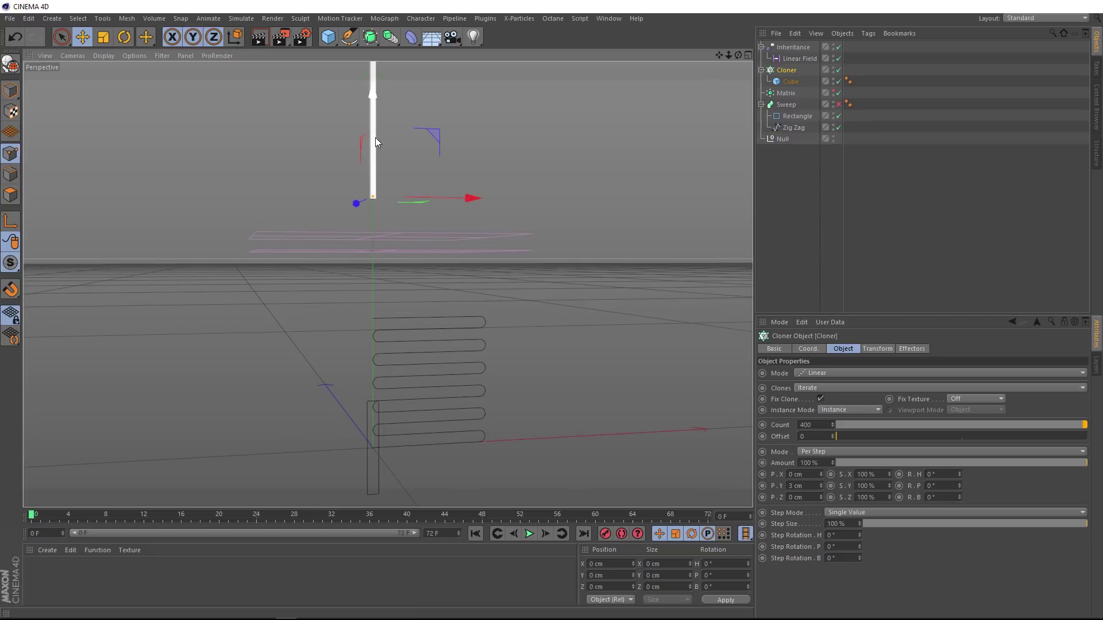
drag(373, 134, 373, 164)
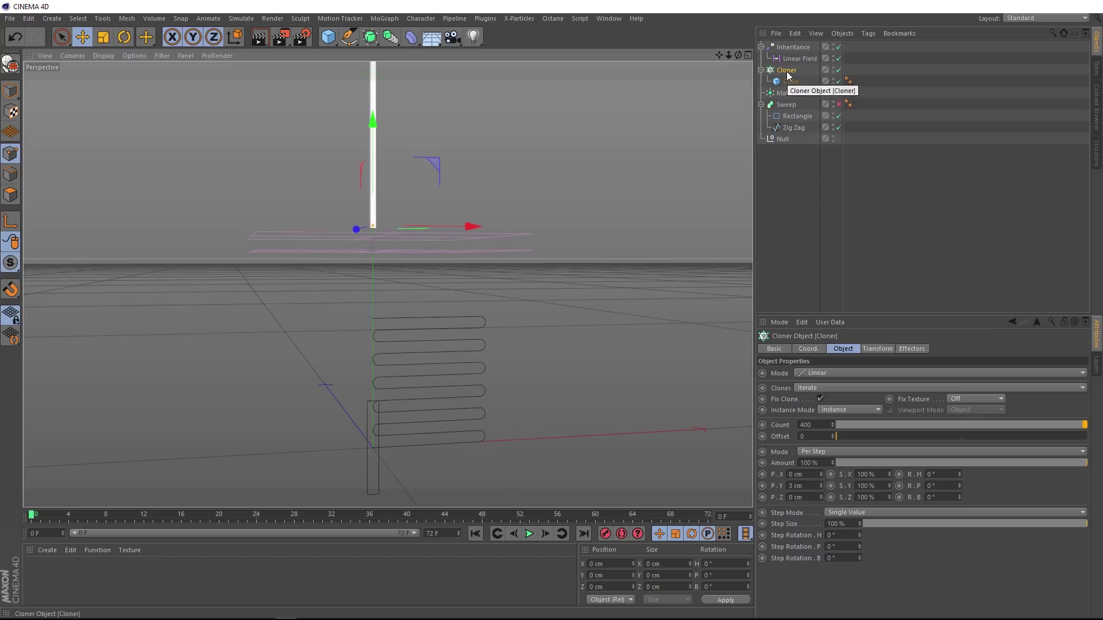
Keyframe the Cloner's Transform Y position at 0 cm on frame 0
click(873, 347)
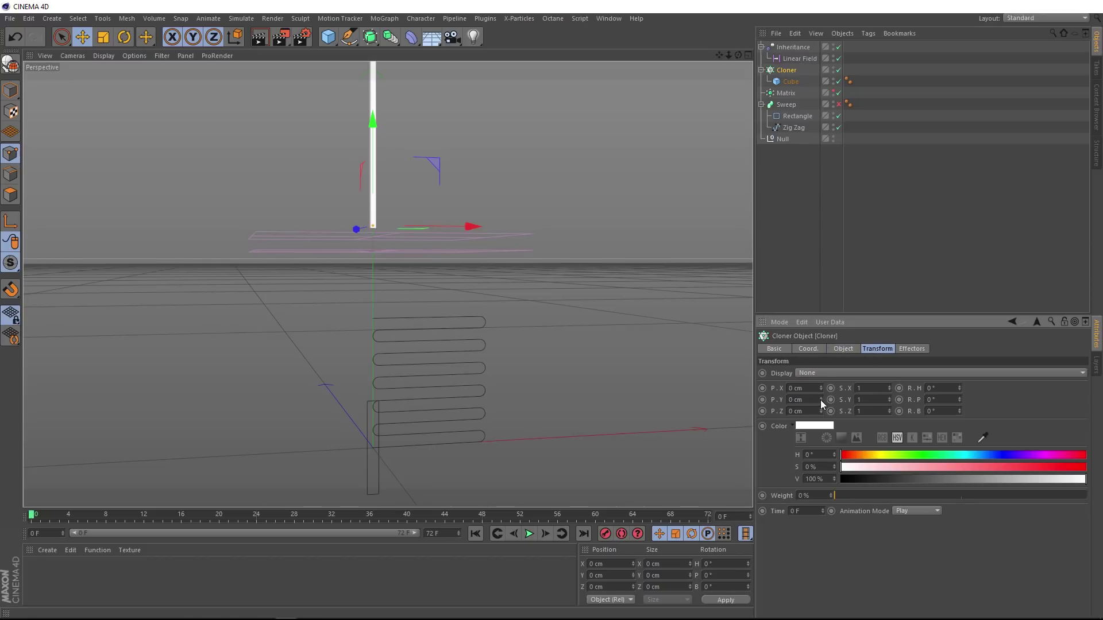
drag(820, 400, 780, 402)
text(0)
key(Return)
click(763, 399)
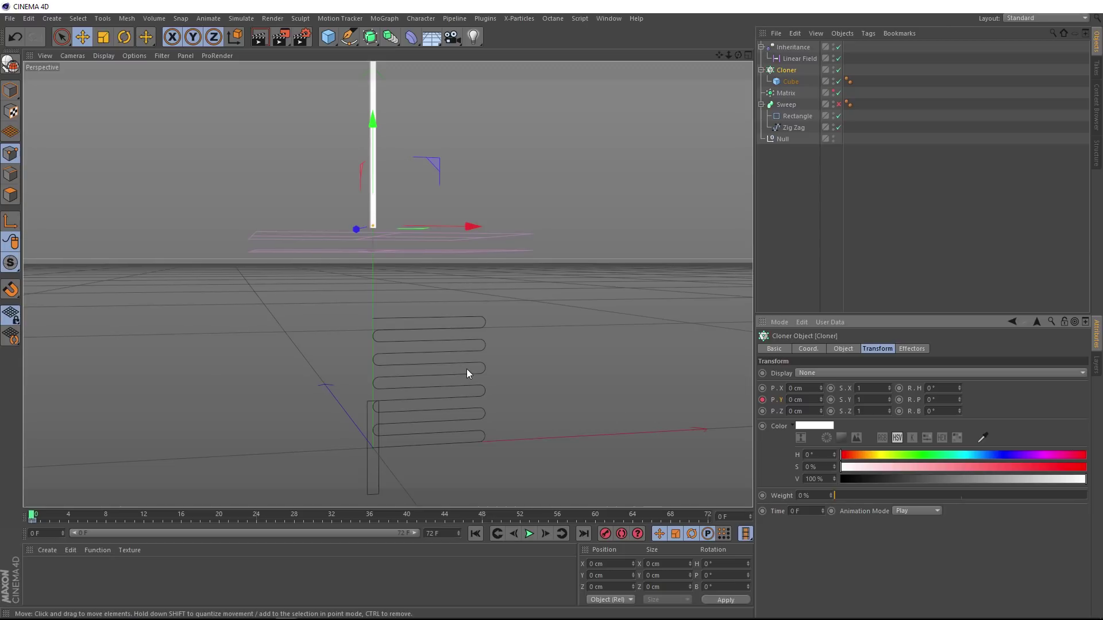
Extend the project's end frame to 200
double_click(437, 534)
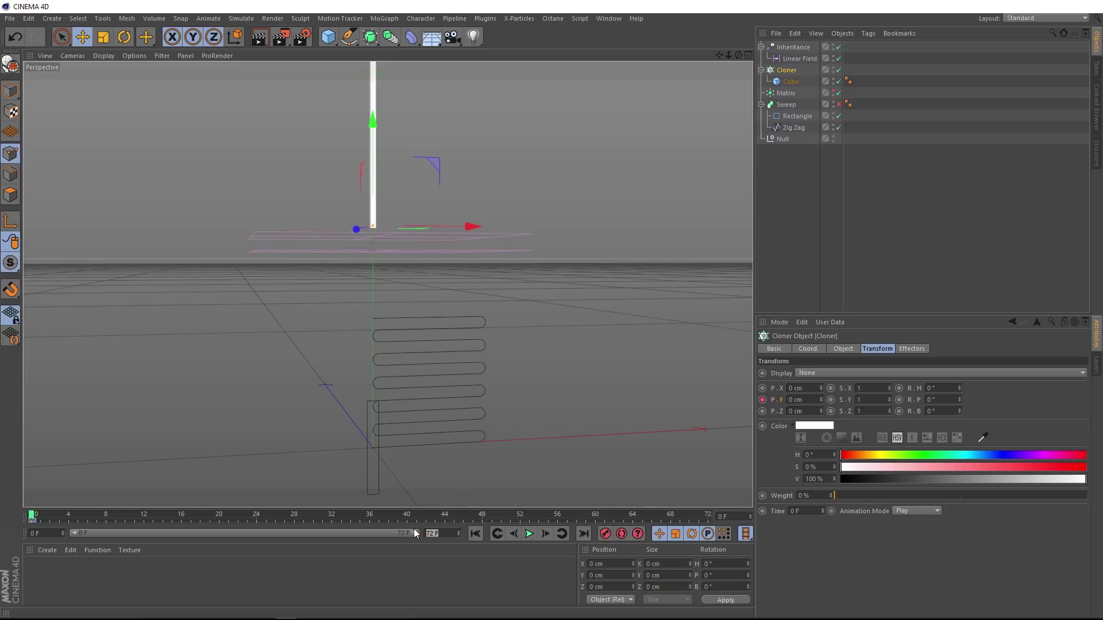
text(200)
key(Return)
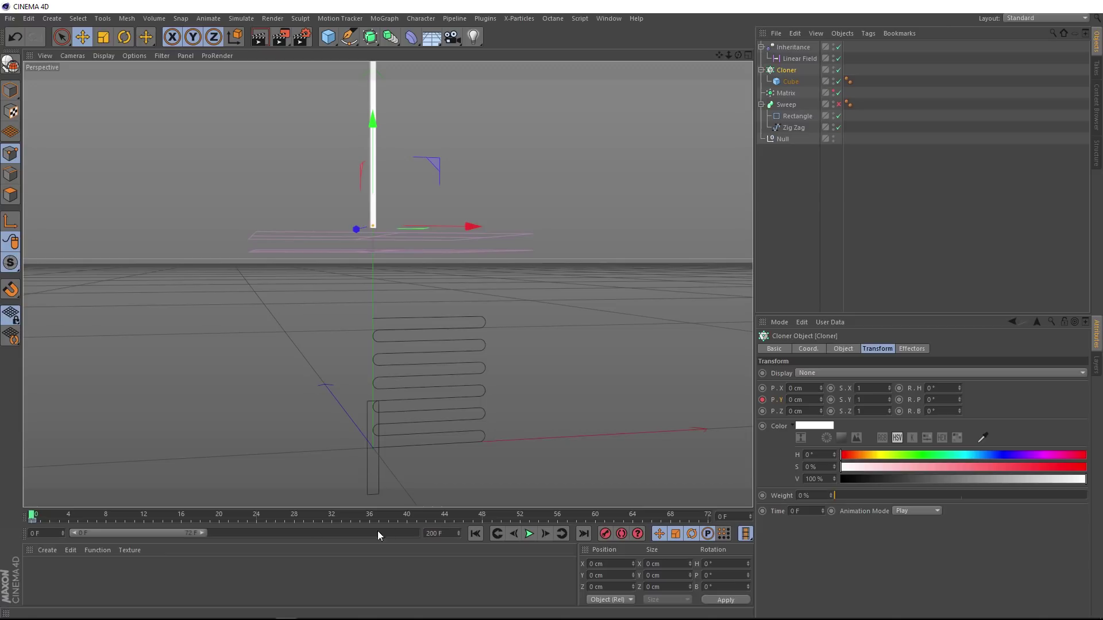
Expand the preview range to frame 200 and keyframe the Cloner's Transform Y position at -1229 cm on frame 200
drag(204, 533, 432, 533)
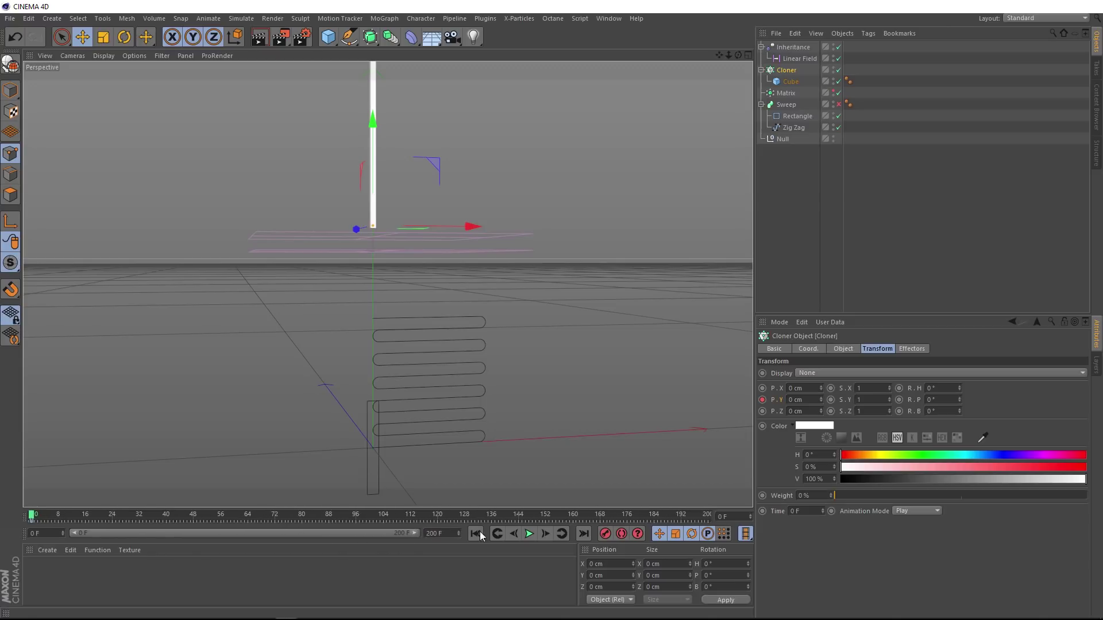
click(707, 515)
drag(821, 400, 821, 499)
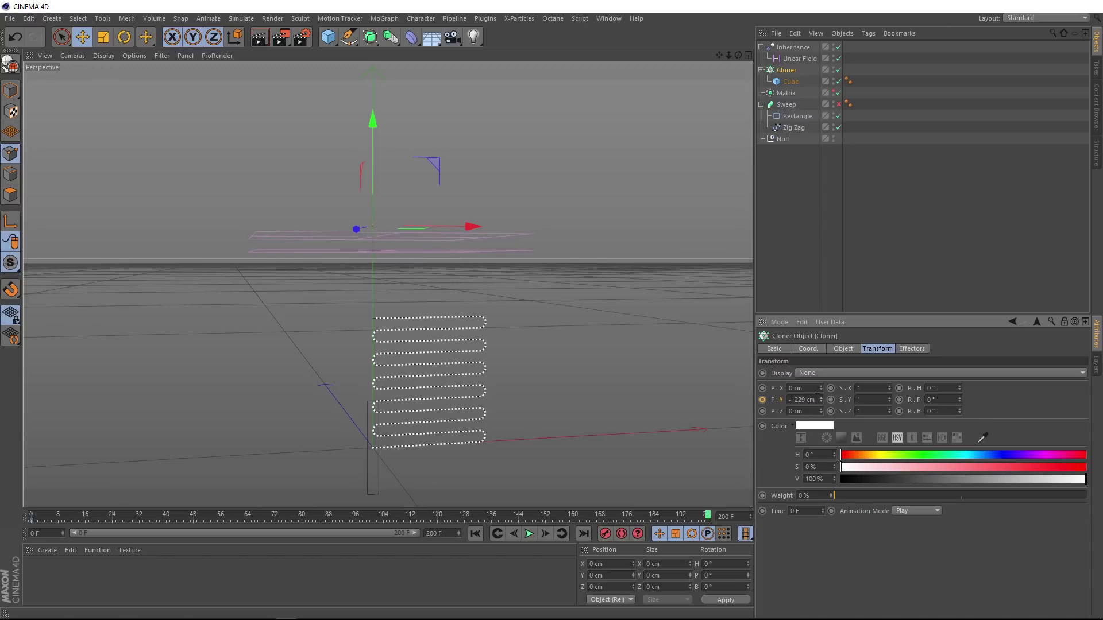
click(763, 400)
Set all keys of the Cloner's Transform Y position F-curve to linear interpolation and close the Timeline window
right_click(780, 397)
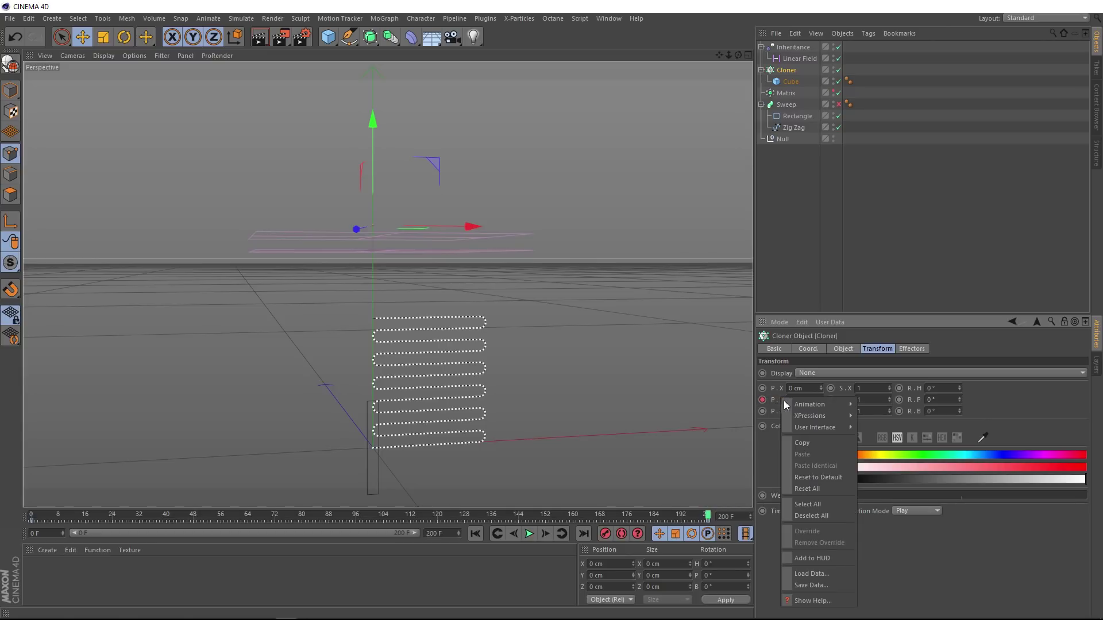
mouse_move(790, 405)
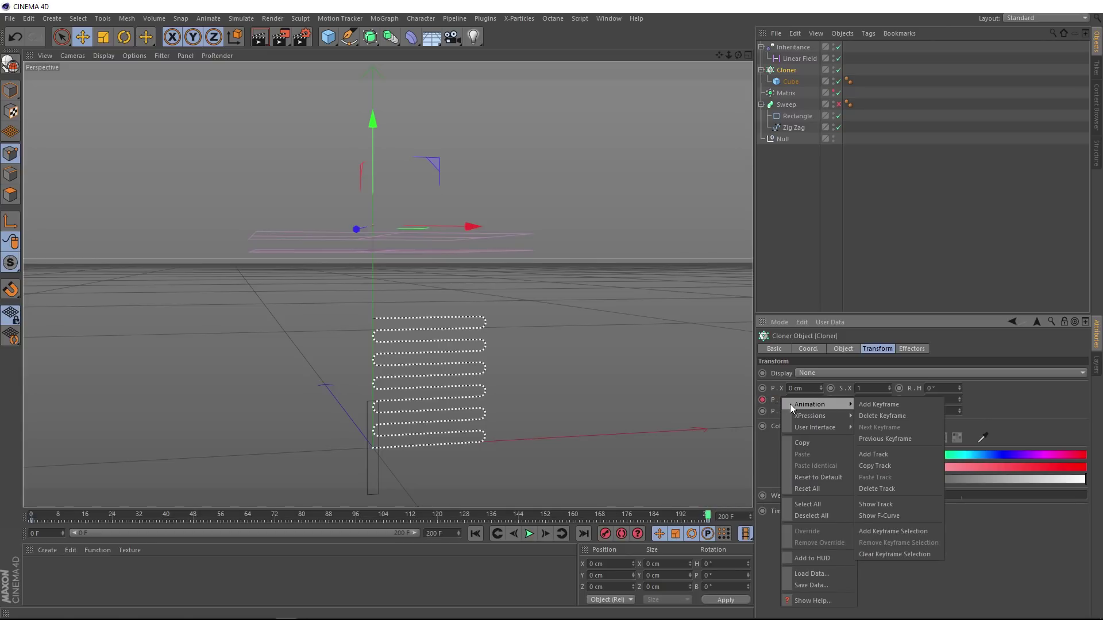
click(881, 517)
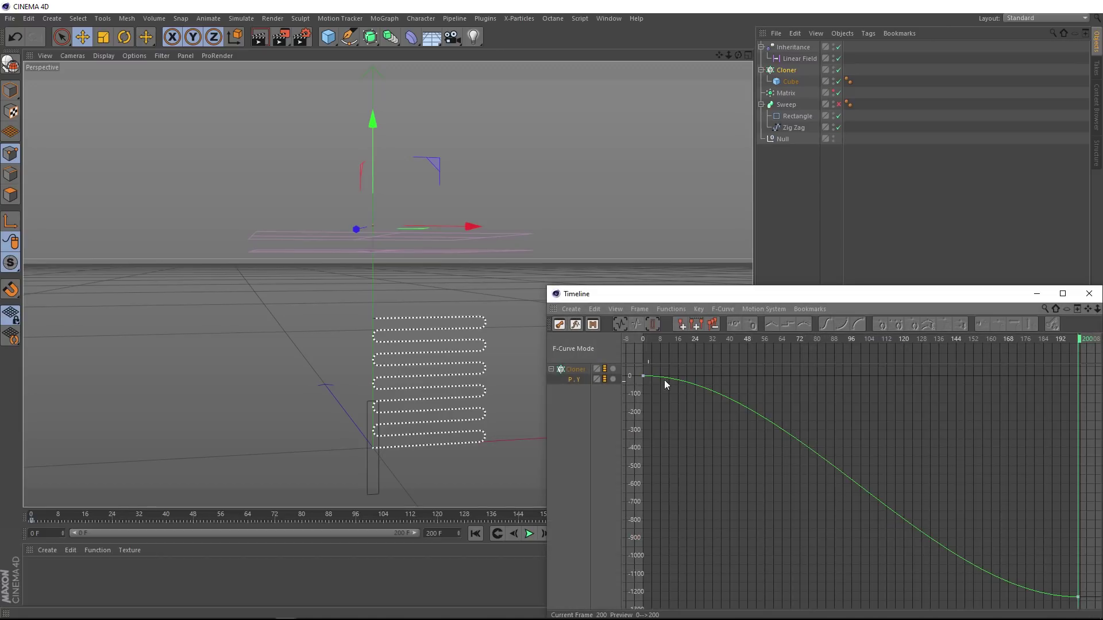
key(ctrl+a)
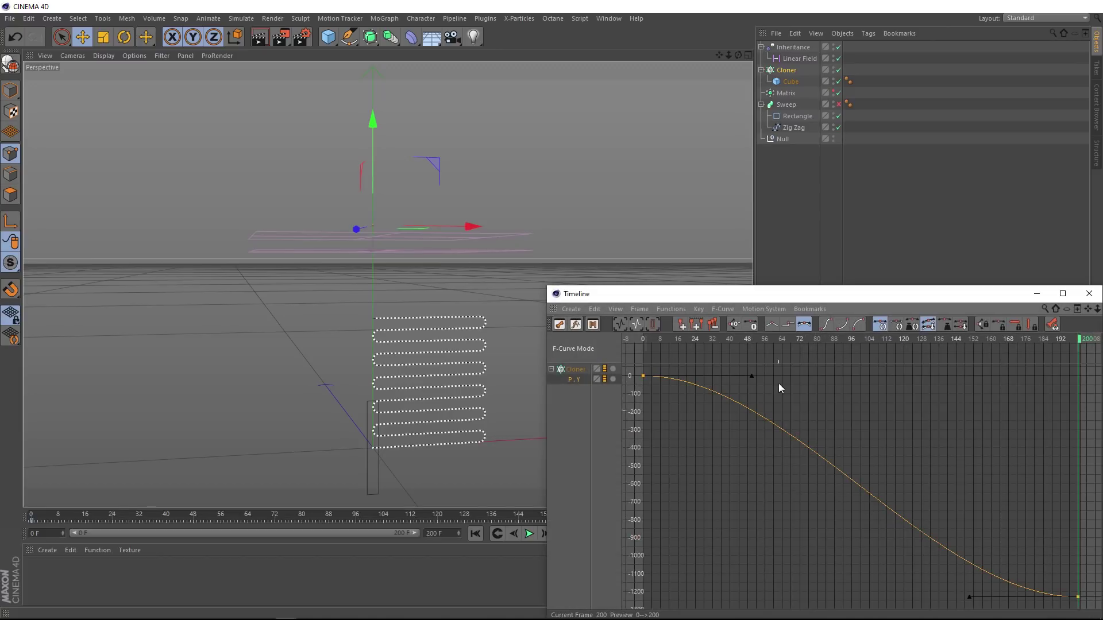
click(772, 325)
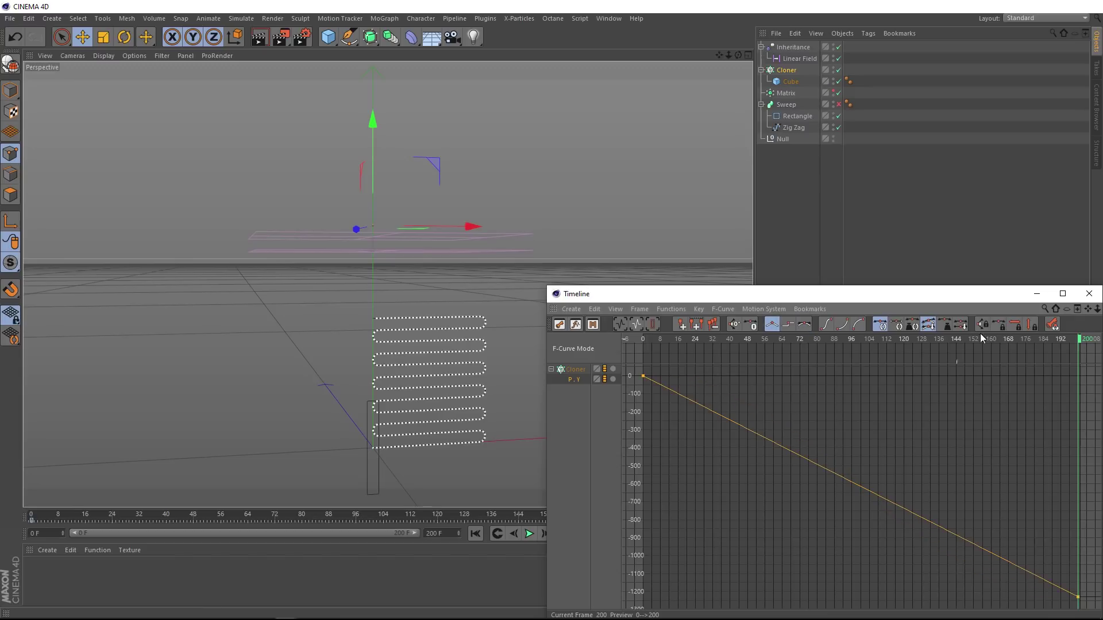
click(1083, 294)
Play the animation to check how the cubes travel from the column onto the zigzag path
scroll(451, 425, up, 3)
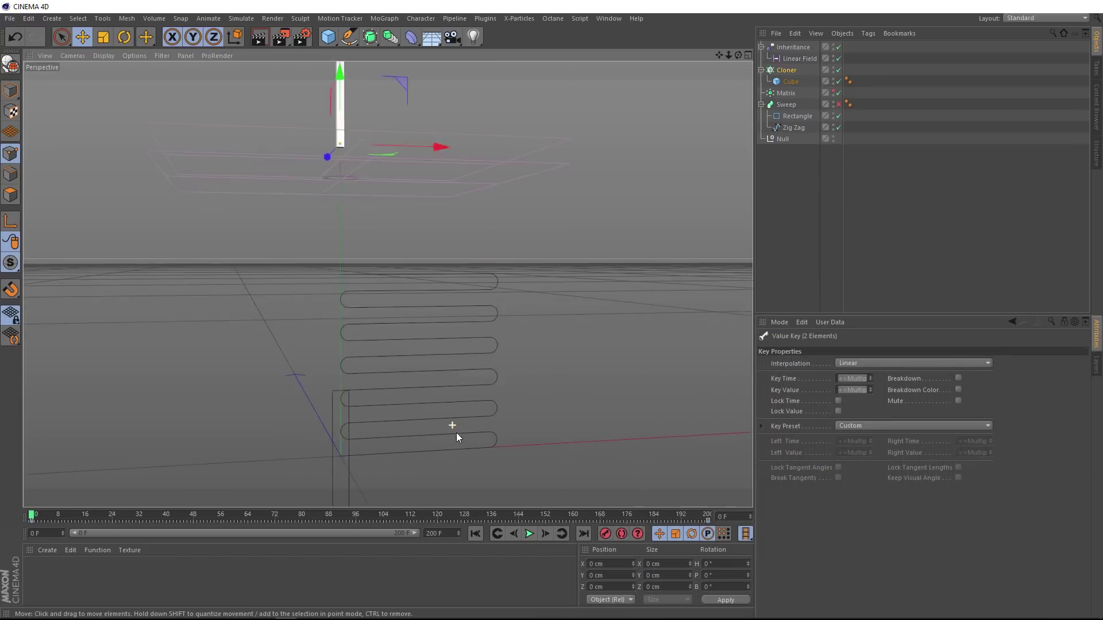
click(529, 534)
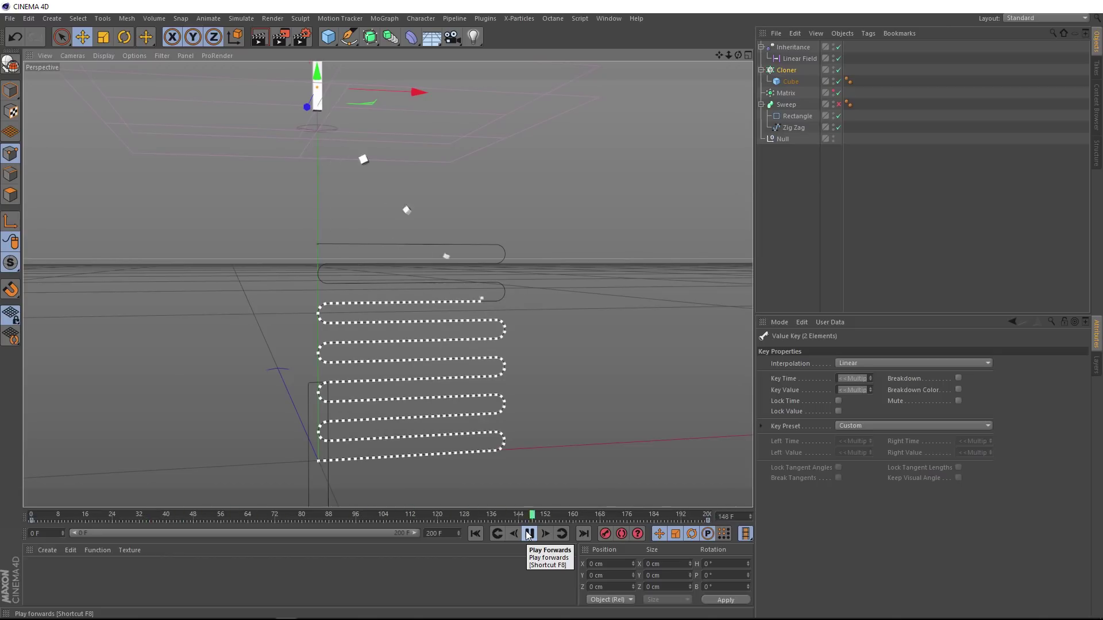
click(529, 534)
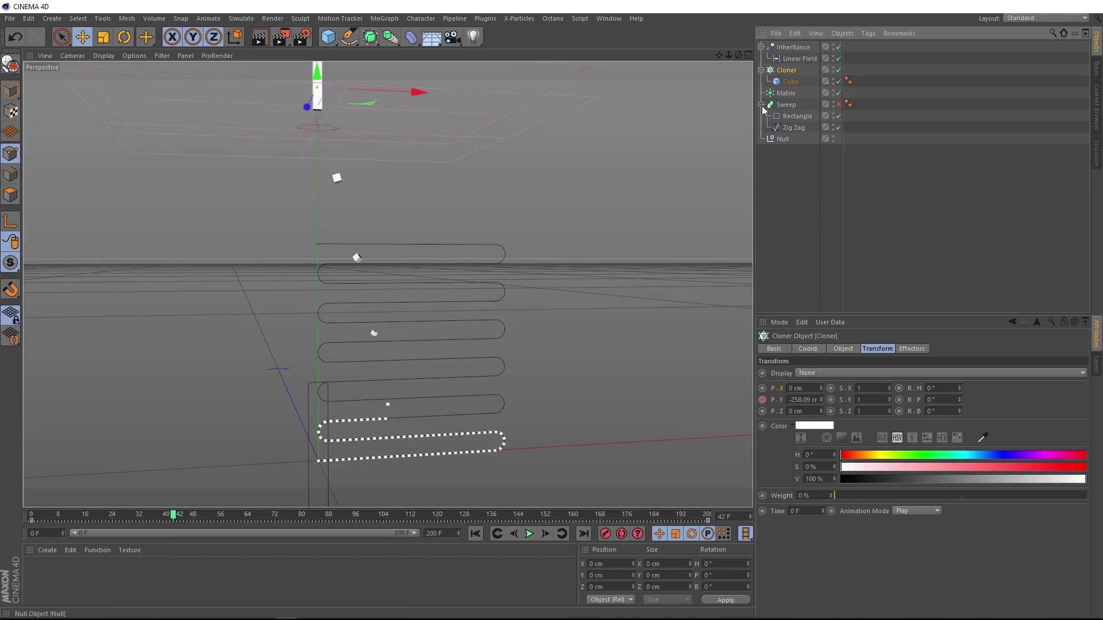
Add a MoGraph Tracer linked to the Cloner and set its tracing mode to Connect All Objects
click(382, 18)
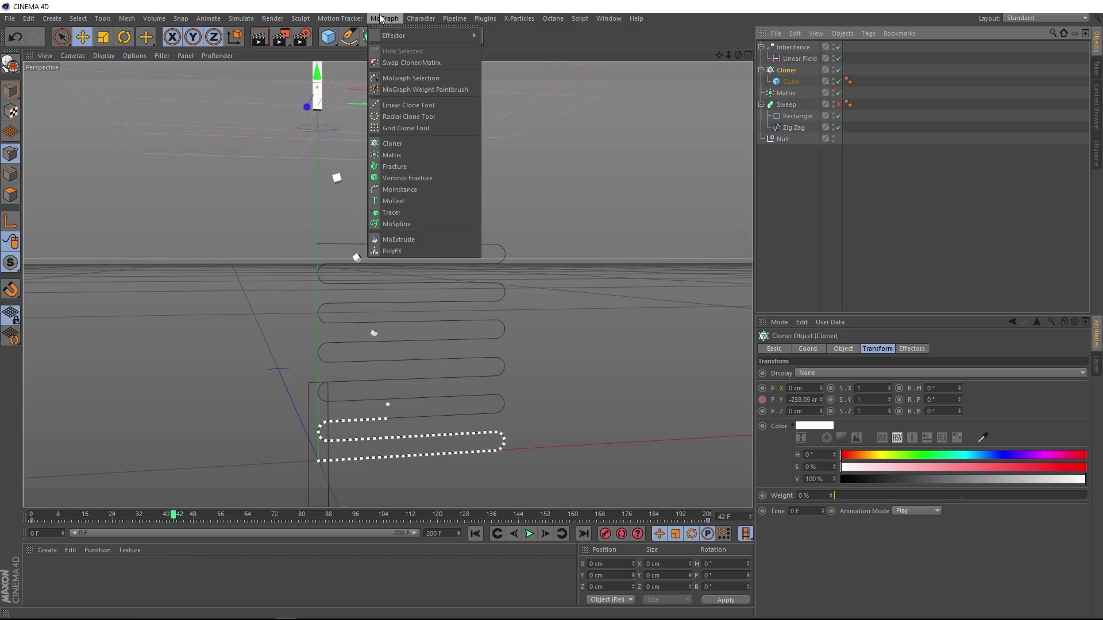
click(410, 213)
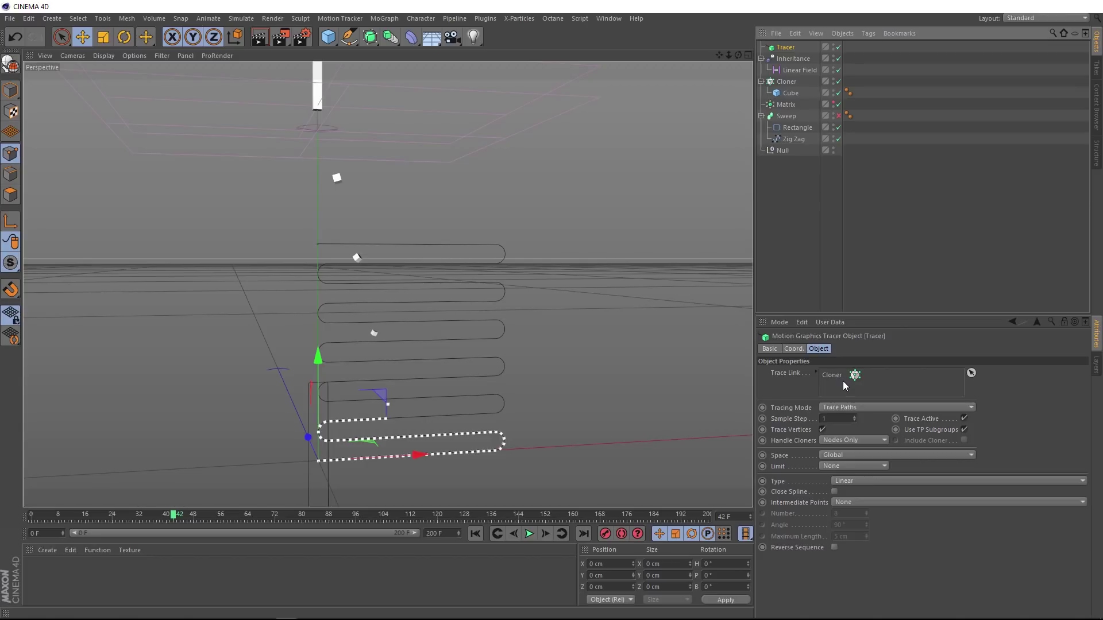
click(833, 409)
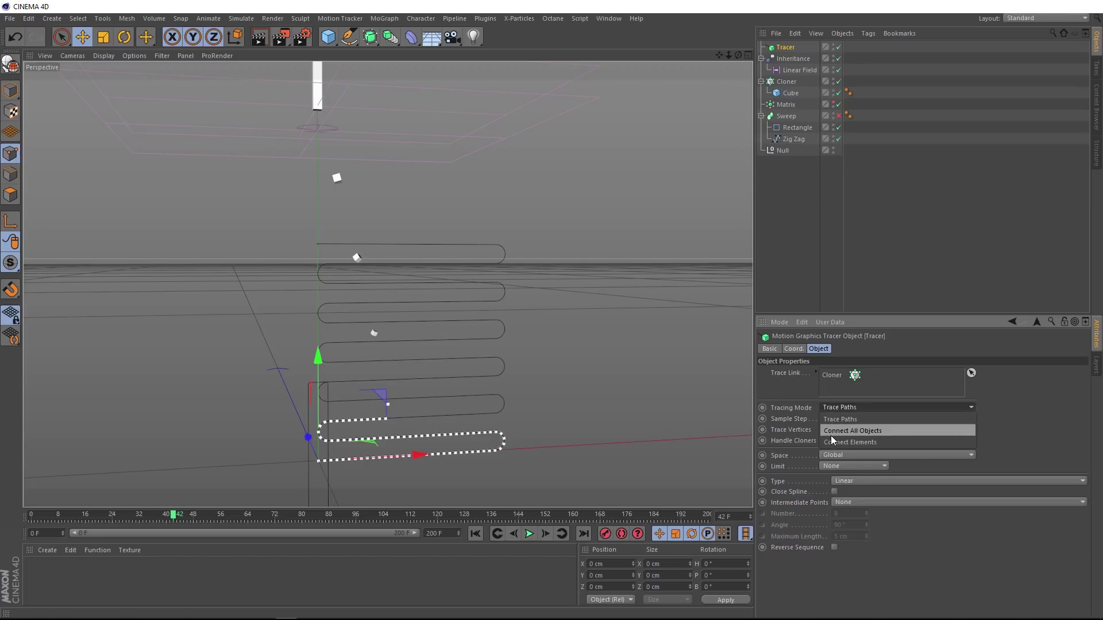
click(831, 432)
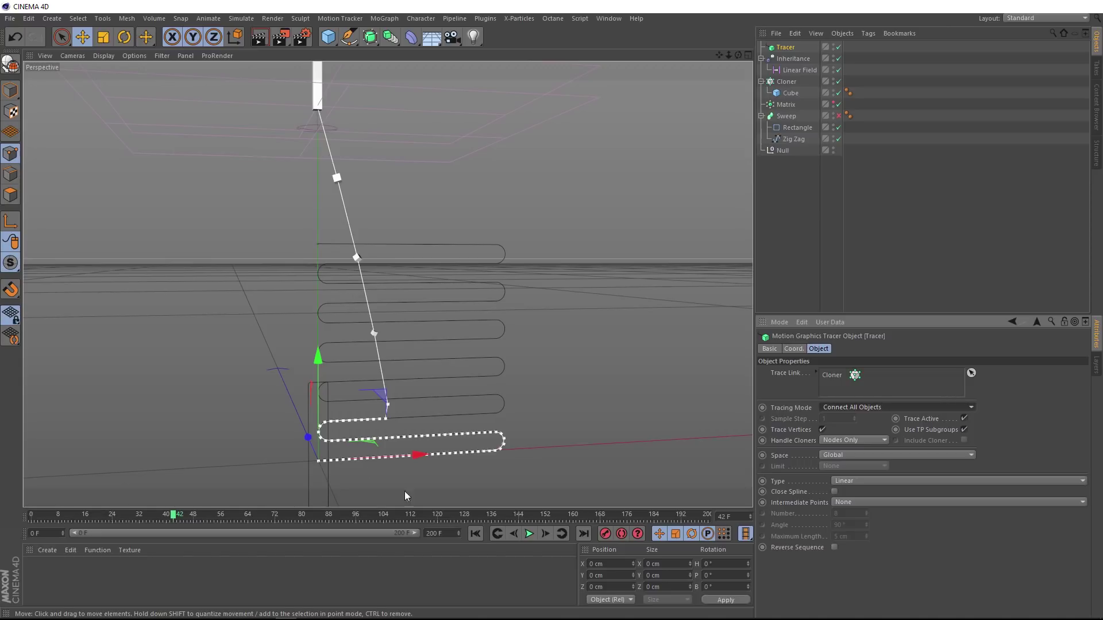
Play the animation from frame 0 to check the Tracer spline connecting the cubes
click(475, 534)
click(529, 533)
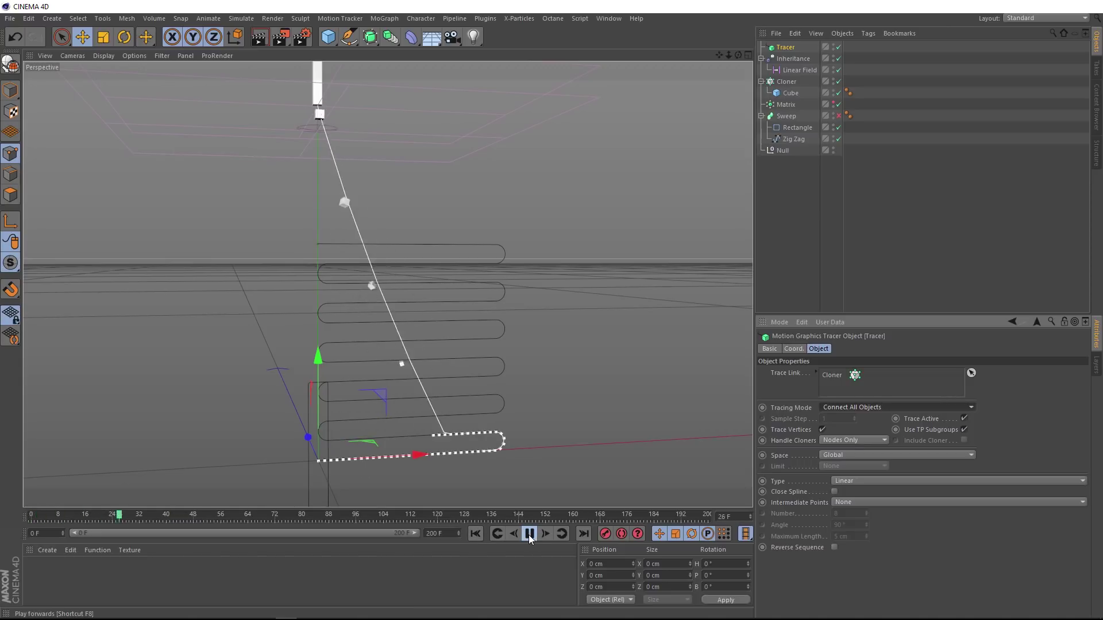
click(528, 535)
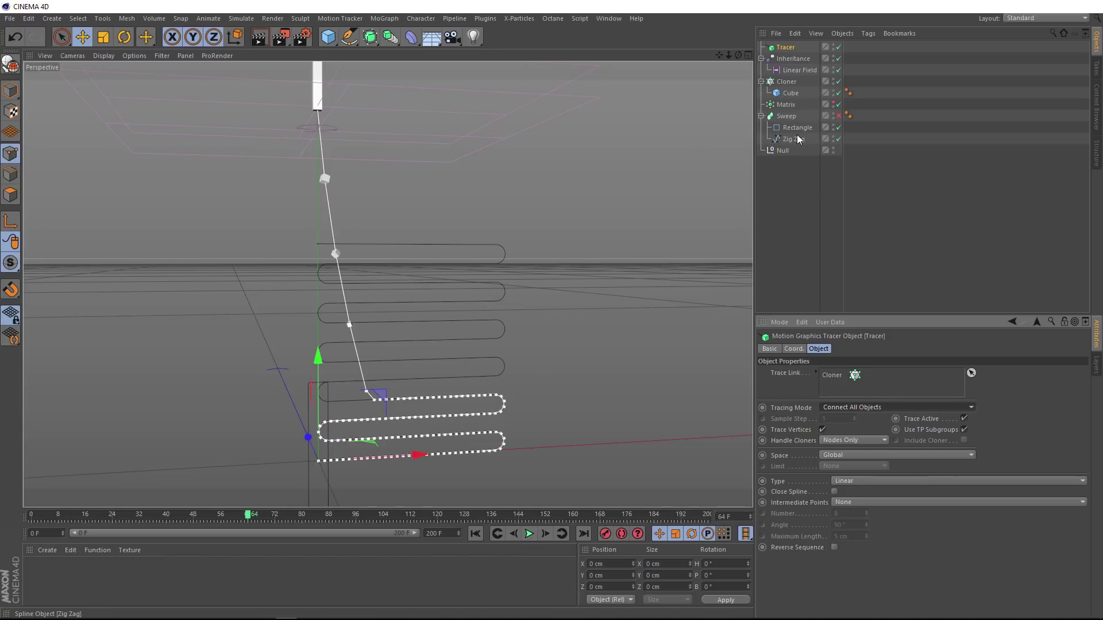
Replace the Zig Zag spline inside the Sweep with the Tracer and enable the Sweep
drag(794, 141, 796, 185)
drag(790, 49, 792, 136)
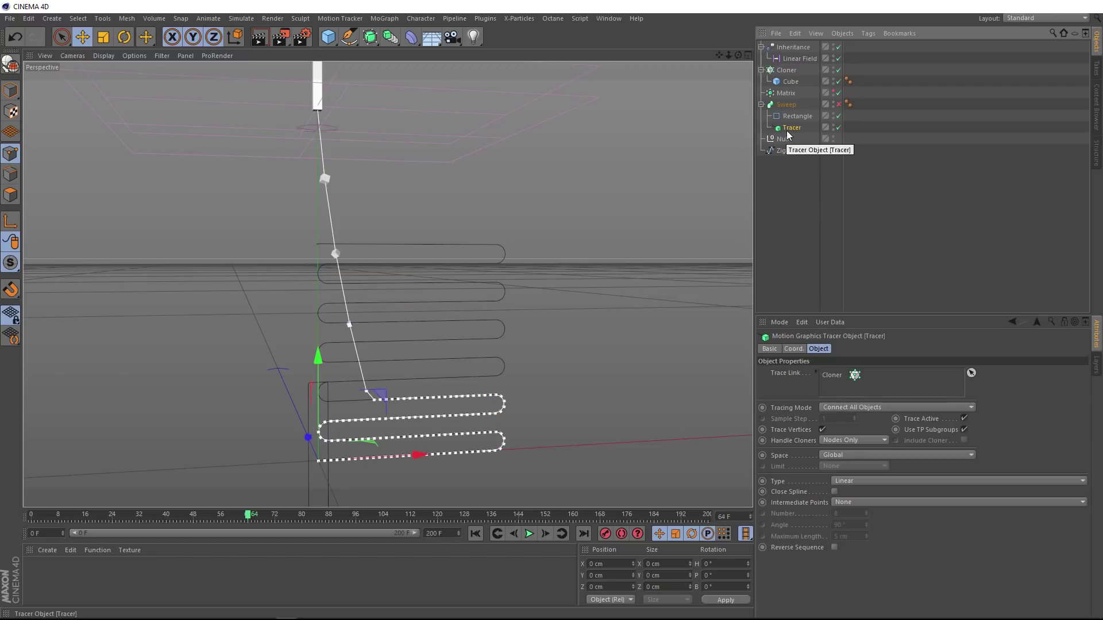
click(839, 104)
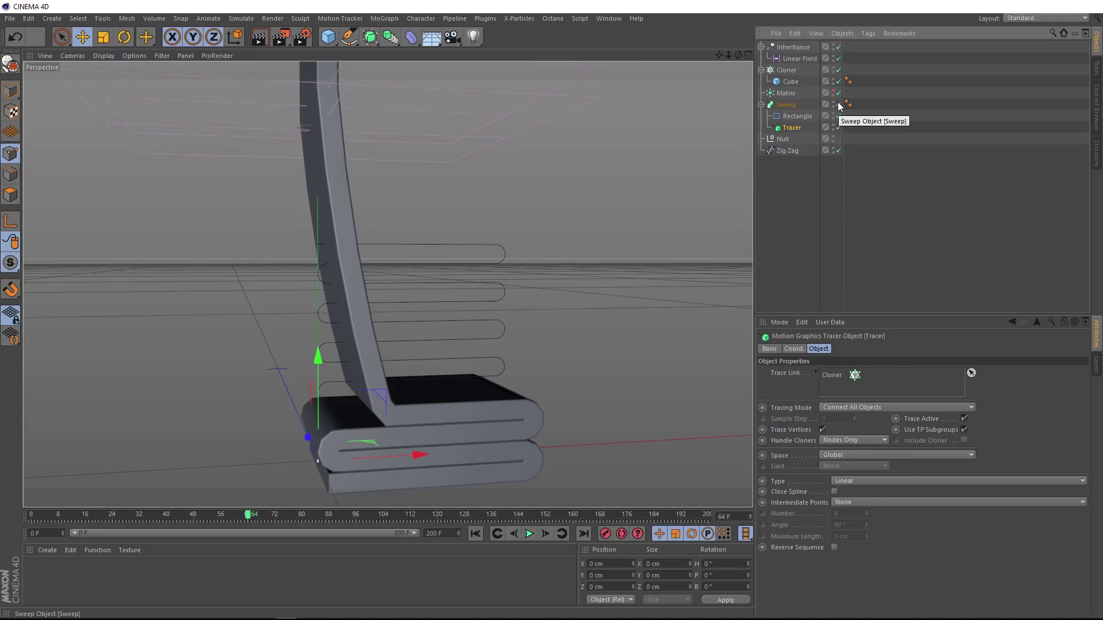
Play the animation from frame 0 and examine the swept ribbon folding from an angled perspective view
alt+drag(382, 295, 425, 346)
click(475, 533)
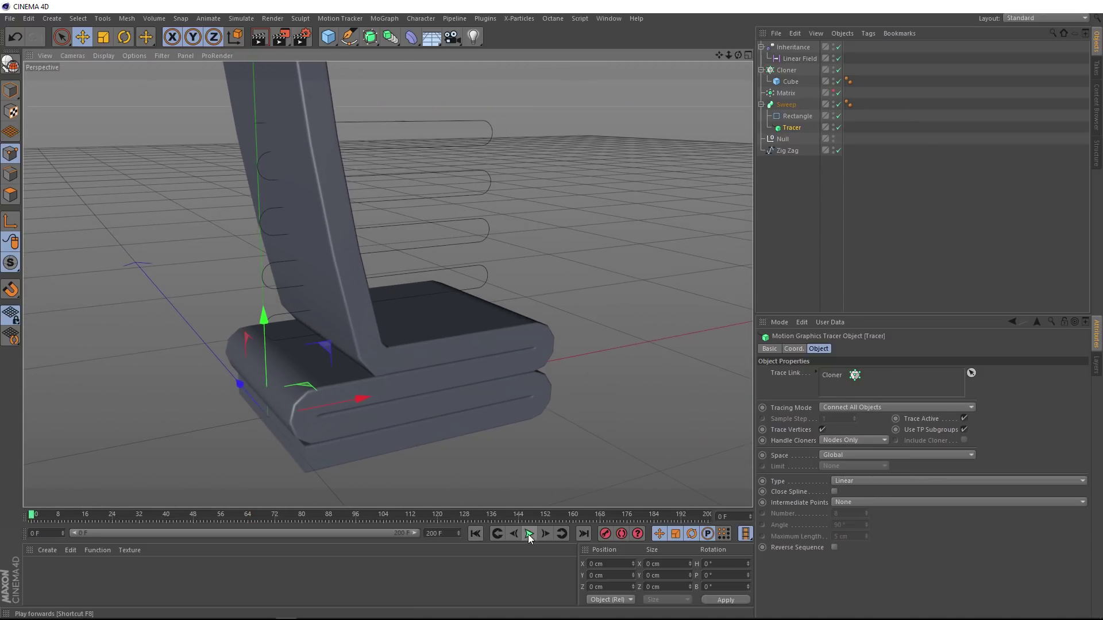
click(530, 534)
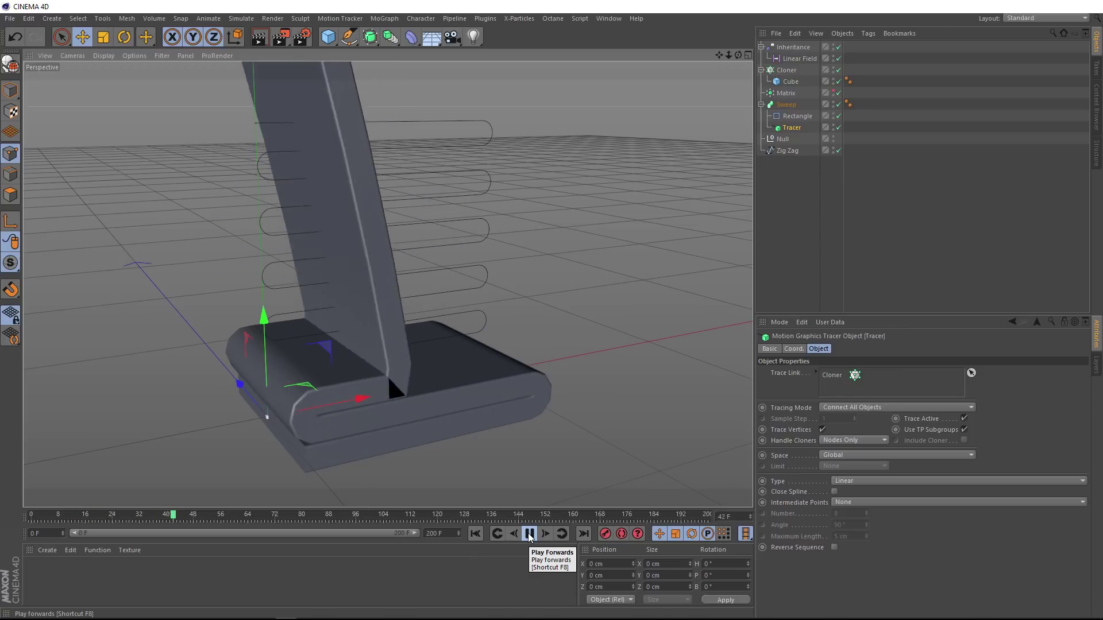
click(529, 534)
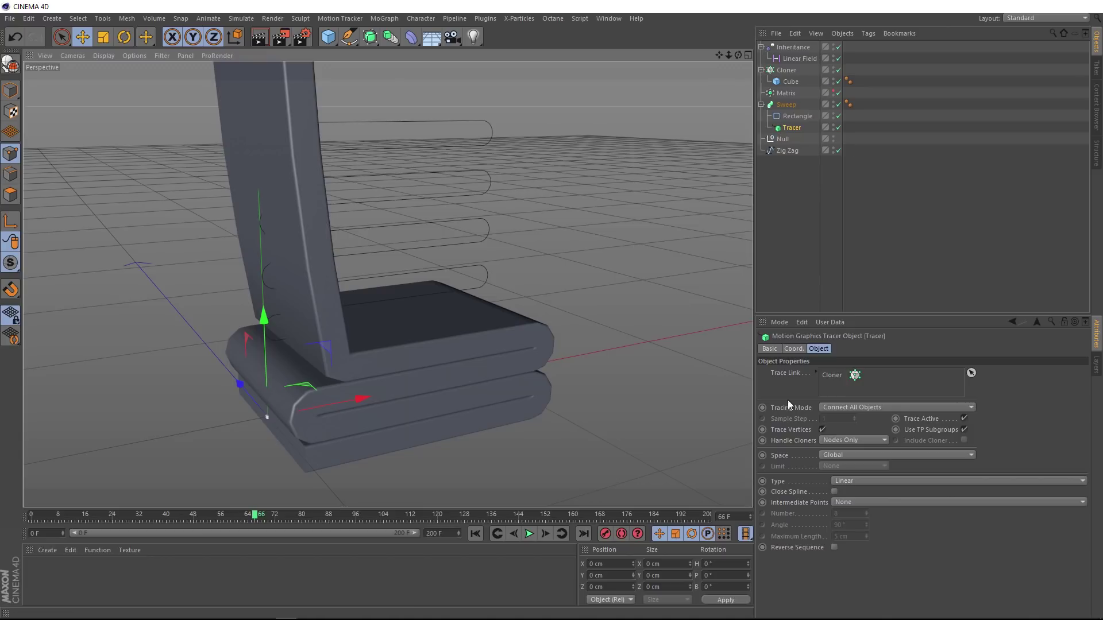
Set the Tracer's spline type to B-Spline and its intermediate points to Natural
click(851, 482)
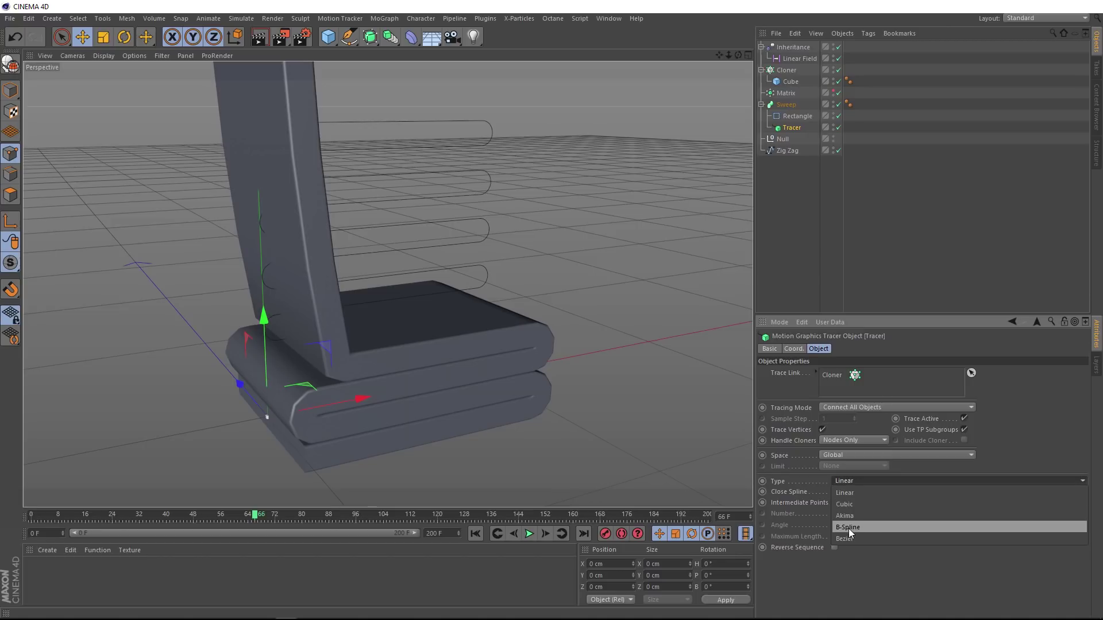
click(874, 525)
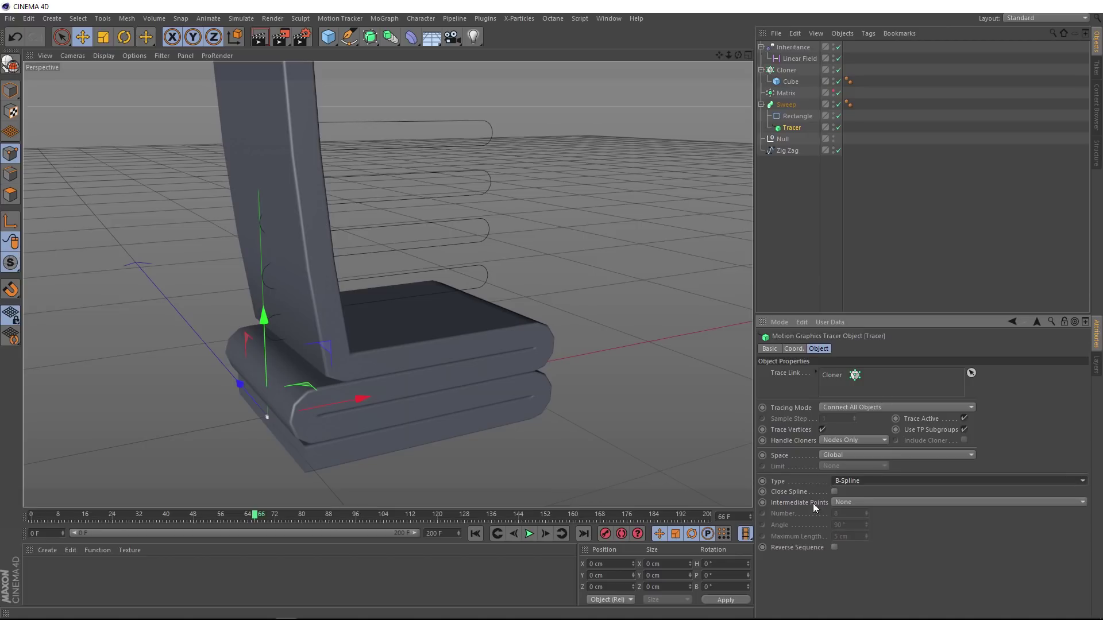
click(860, 502)
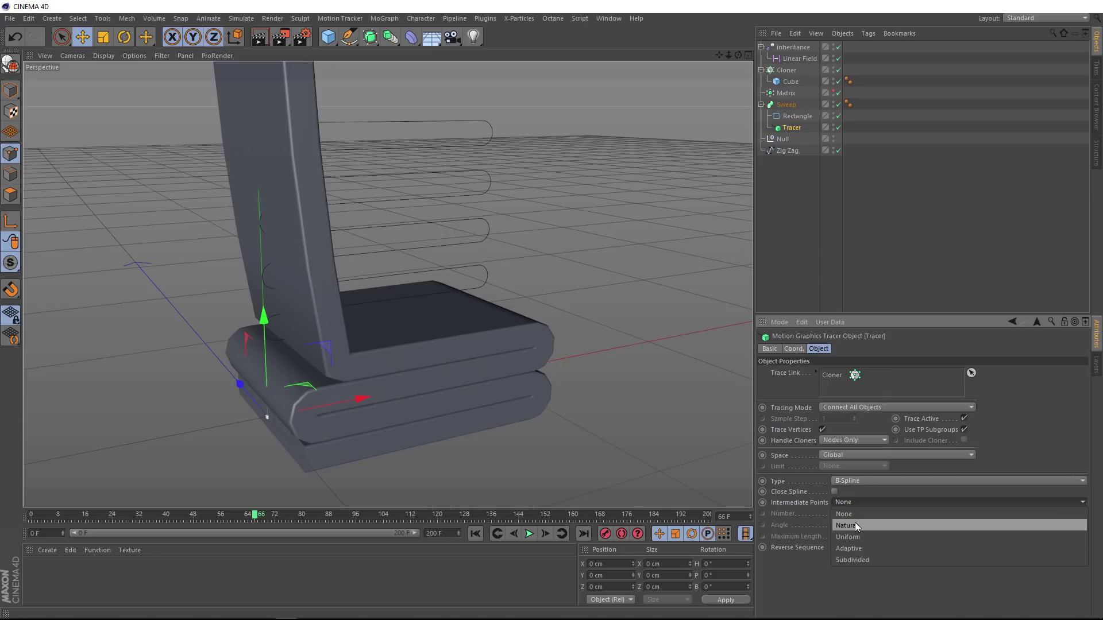
click(855, 524)
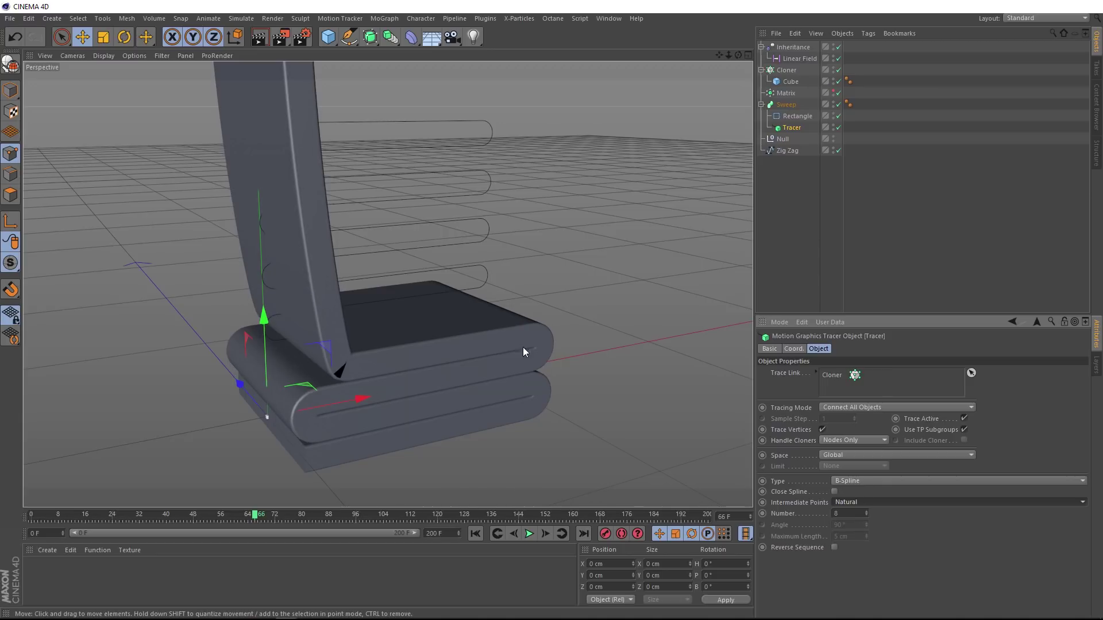
Replay the animation from the start and inspect the smoothed ribbon's bends as it stacks up
click(473, 534)
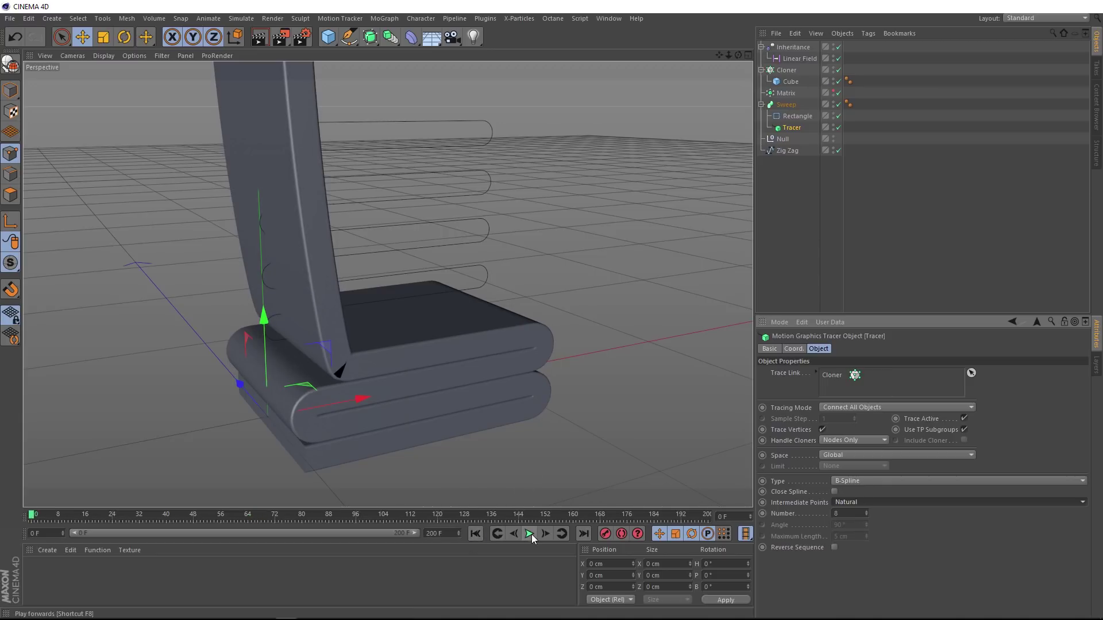
click(529, 534)
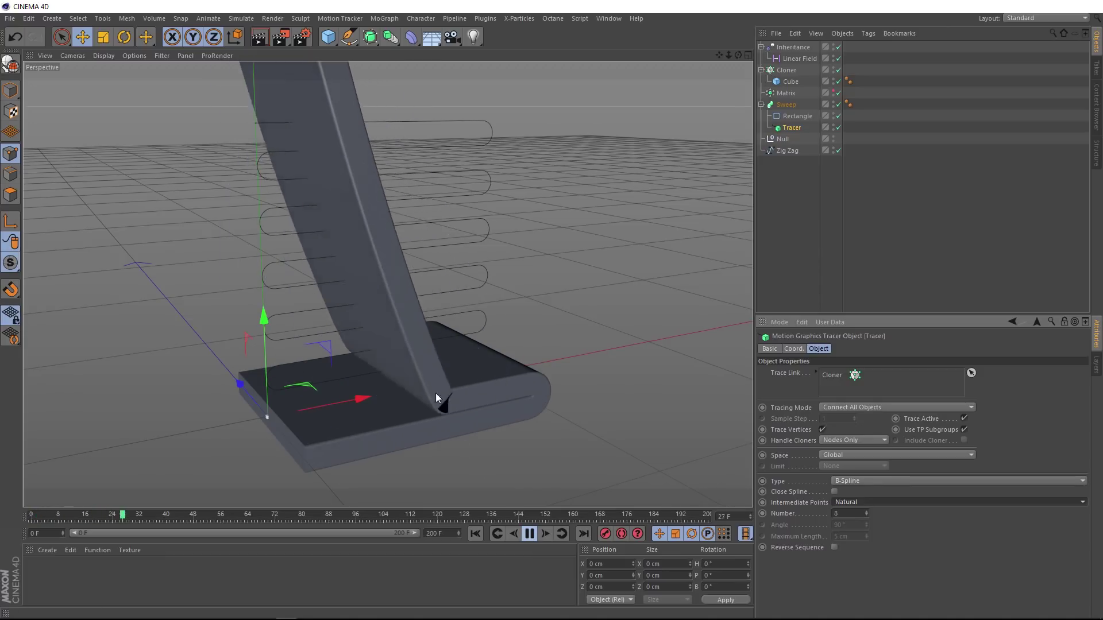
alt+drag(404, 367, 346, 268)
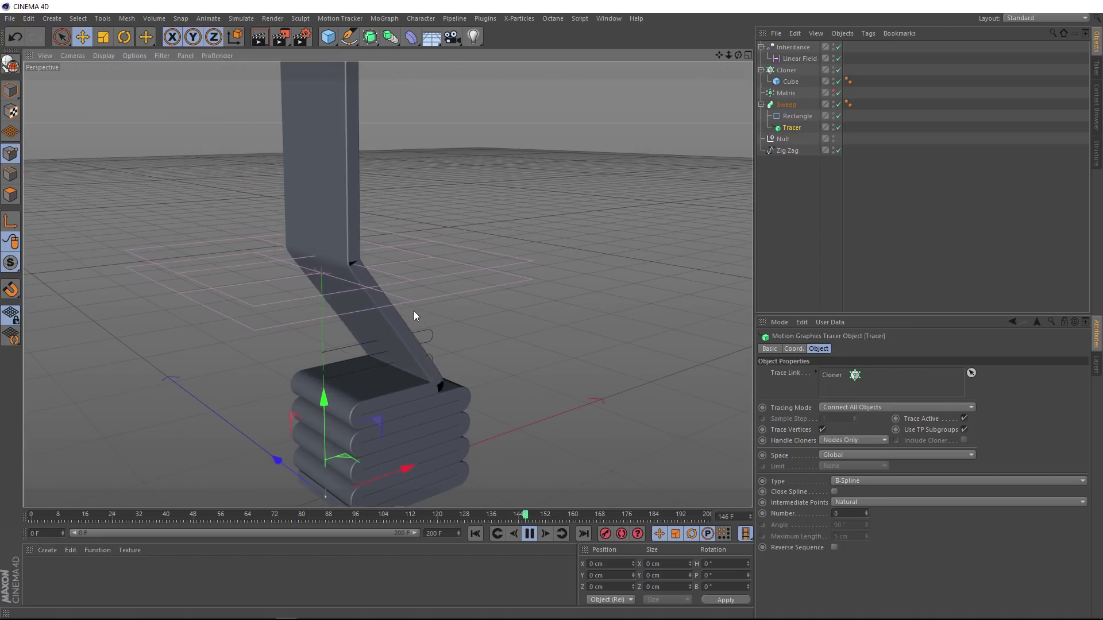
click(529, 533)
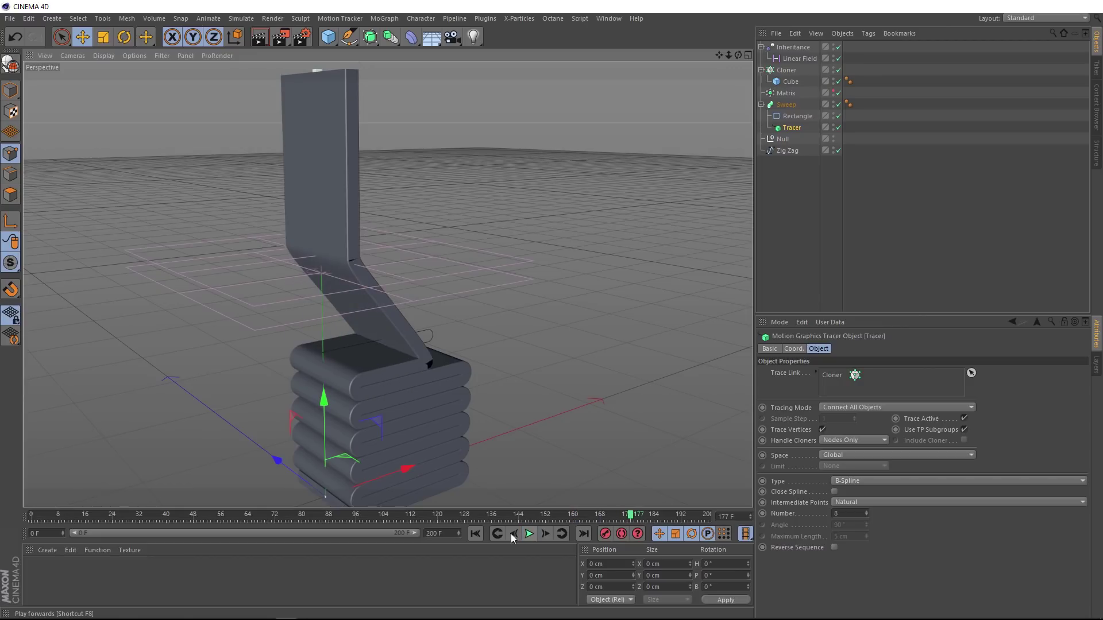
Keyframe the Cloner's Transform X position at 0 cm on frame 0
click(474, 534)
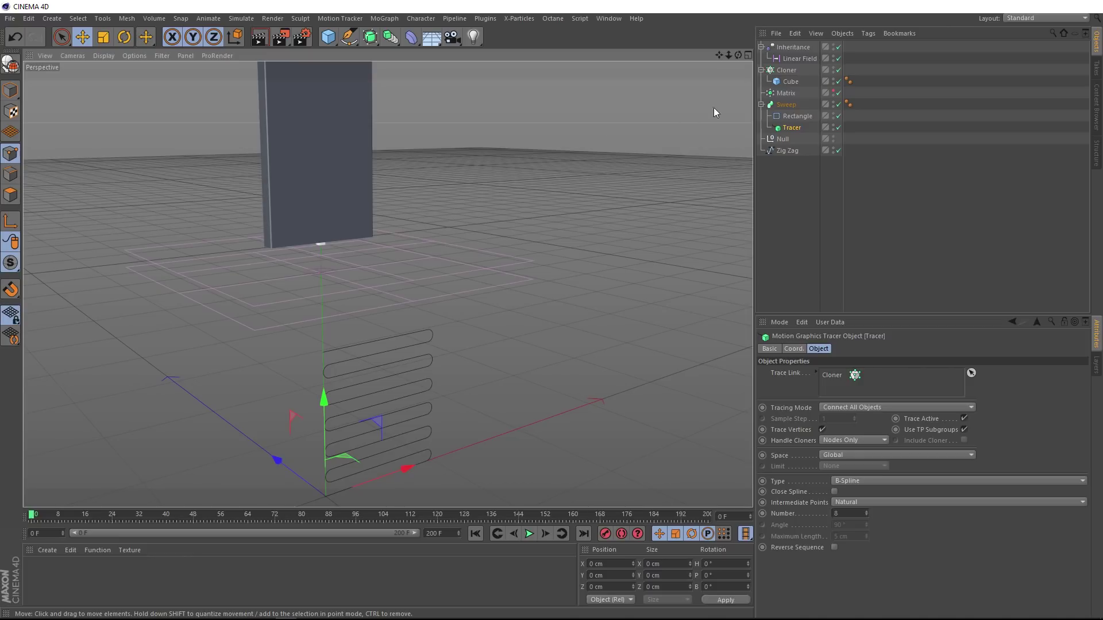
click(784, 71)
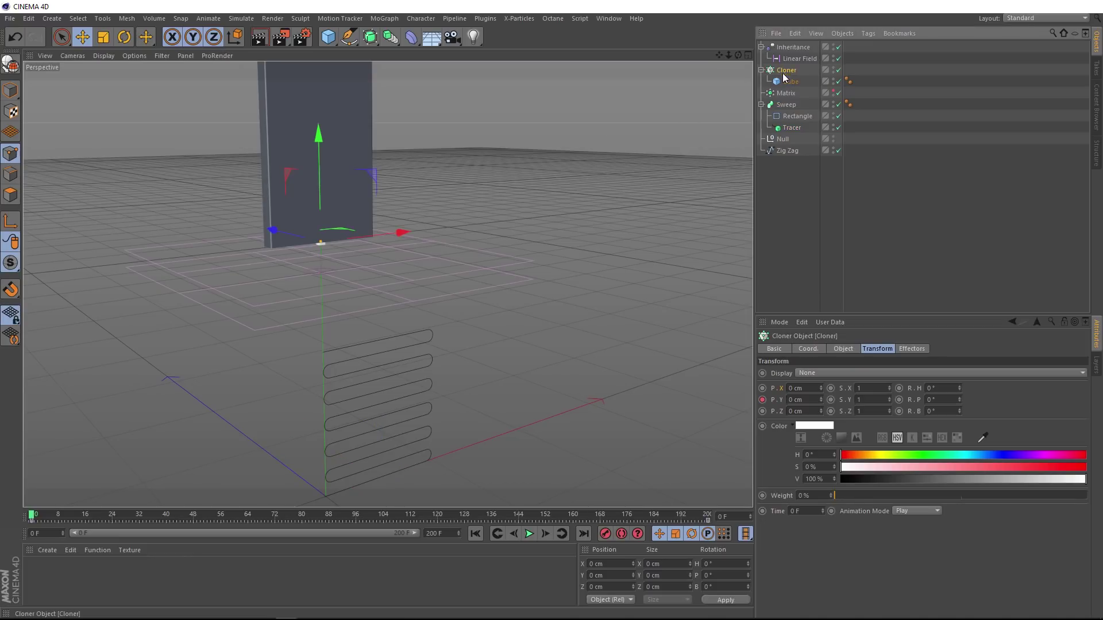
click(763, 389)
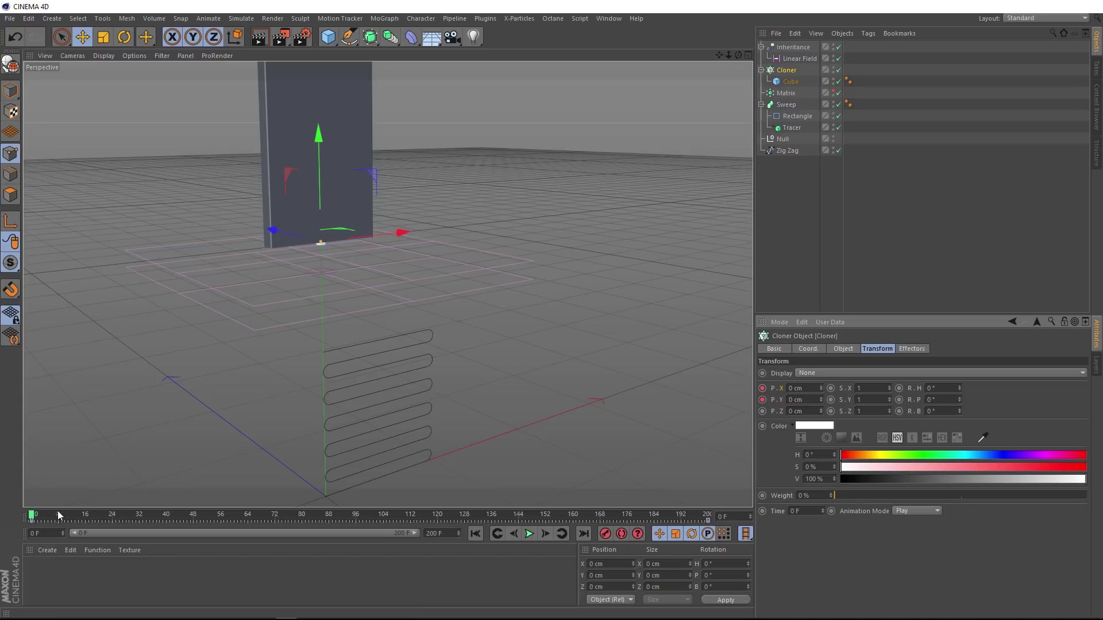
Play the animation in the Front view up to frame 20, where the cubes reach the zigzag's first bend
middle_click(330, 321)
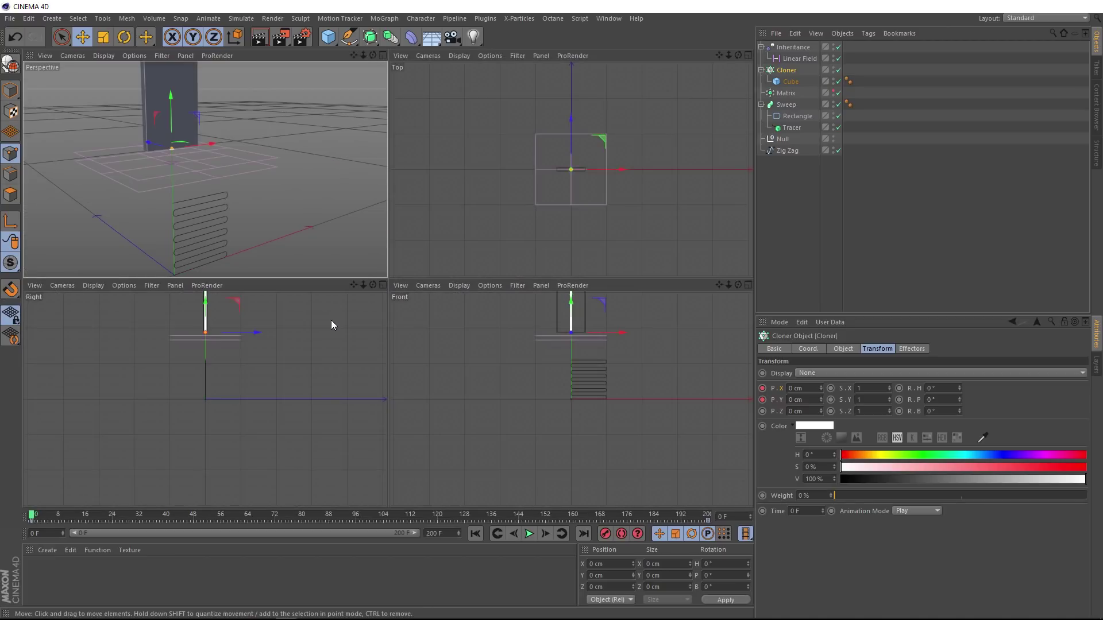
middle_click(553, 341)
scroll(421, 246, up, 3)
middle_drag(422, 246, 423, 384)
click(529, 534)
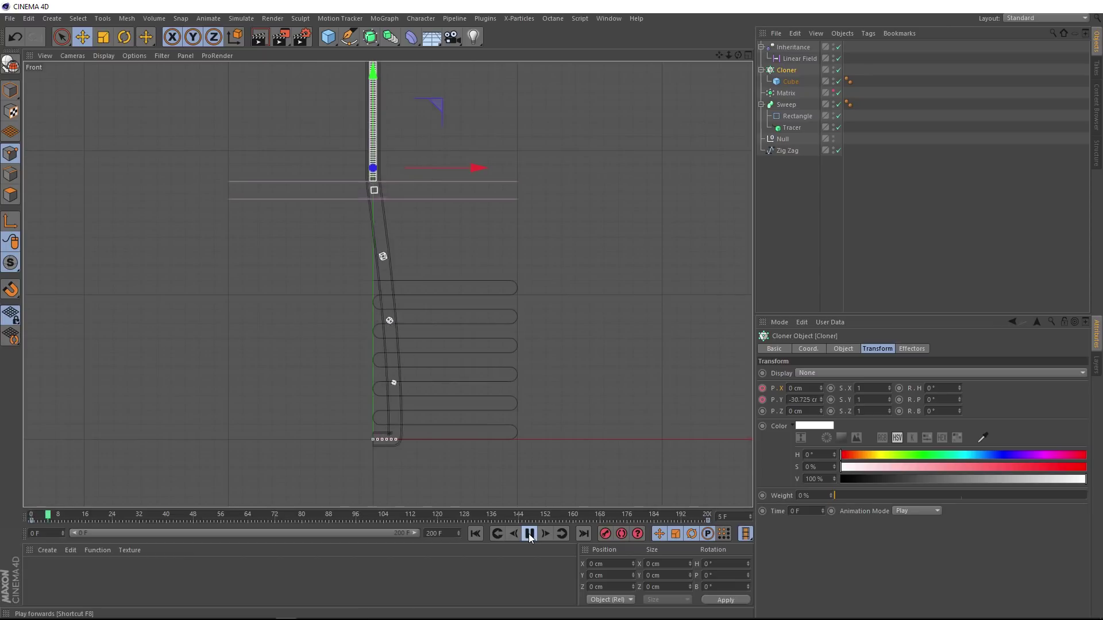
click(529, 535)
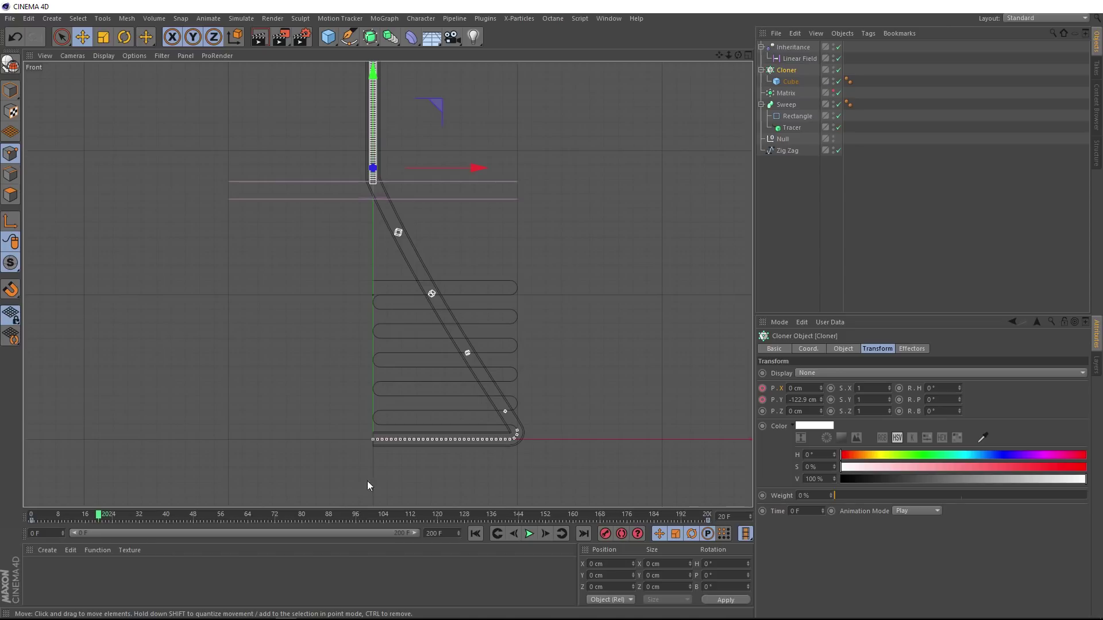
Keyframe the Cloner's Transform X position at 100 cm on frame 16
click(95, 517)
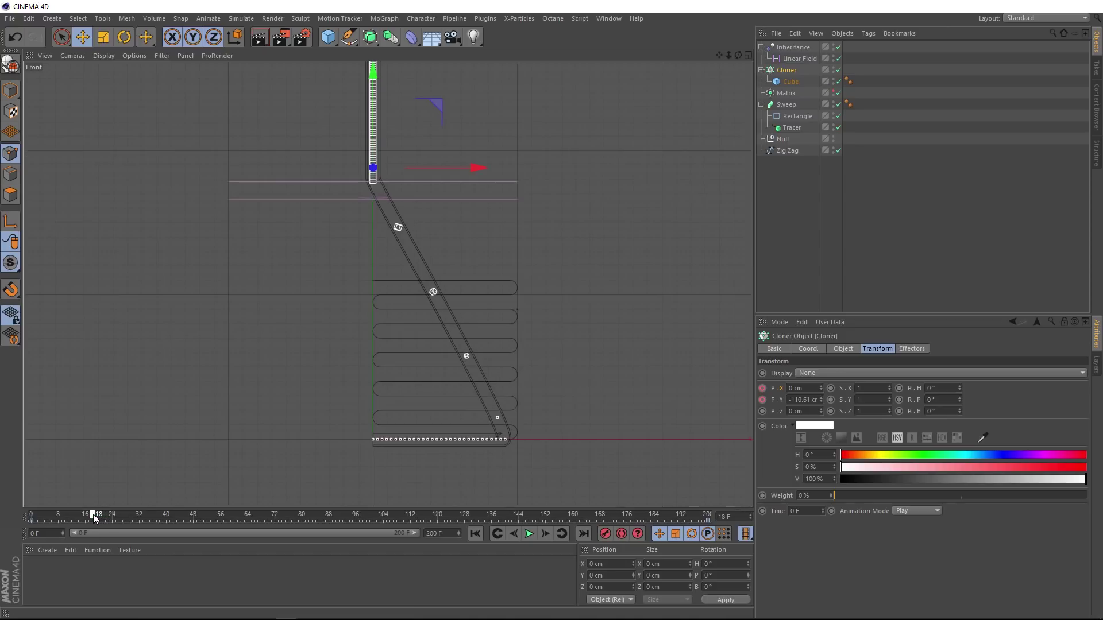
drag(95, 517, 86, 516)
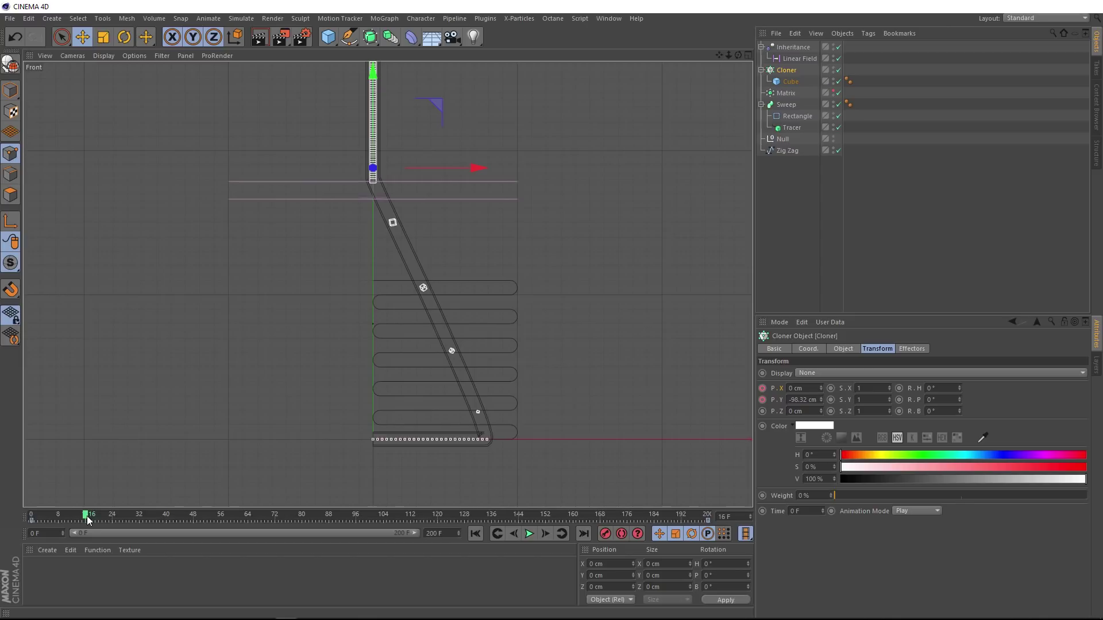
double_click(806, 388)
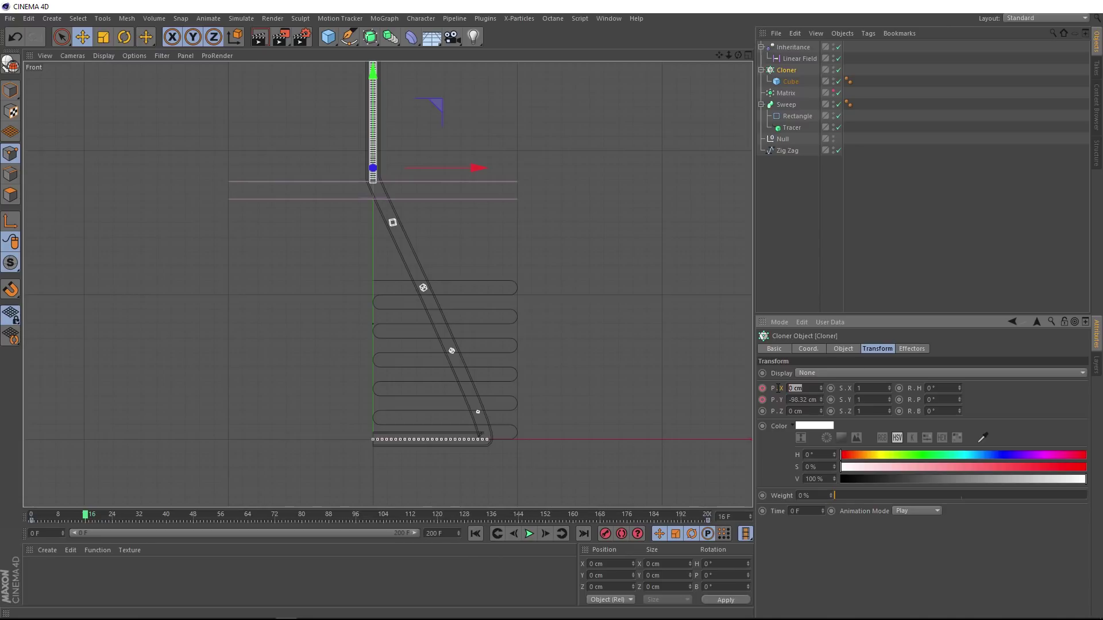
text(100)
key(Return)
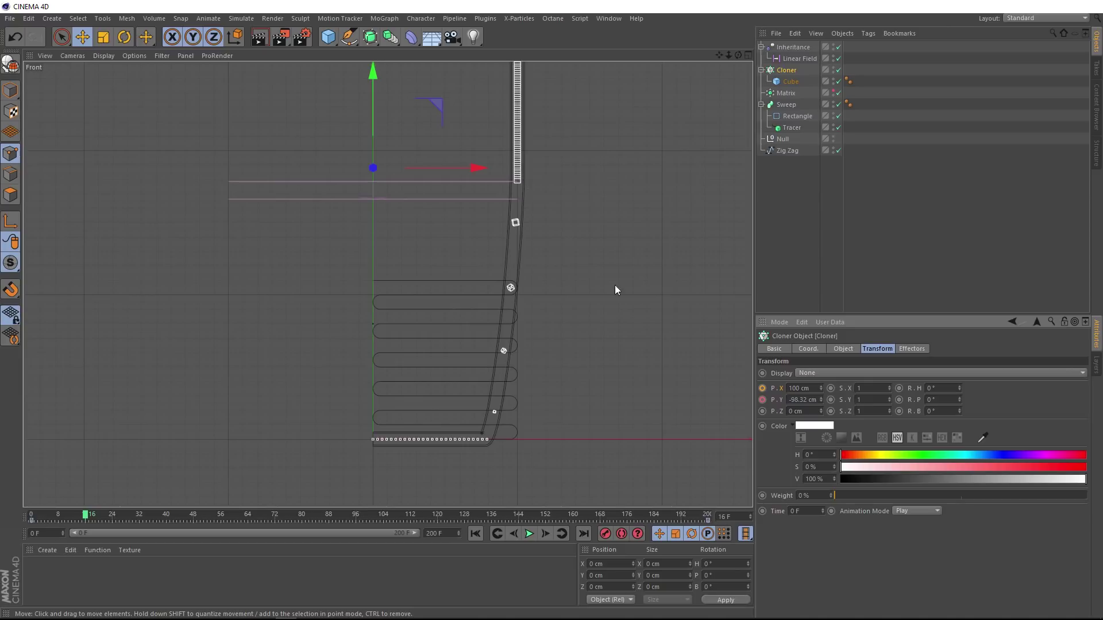
click(763, 389)
Play the first frames from the start to check the Cloner's sideways move, and return to frame 0
click(476, 533)
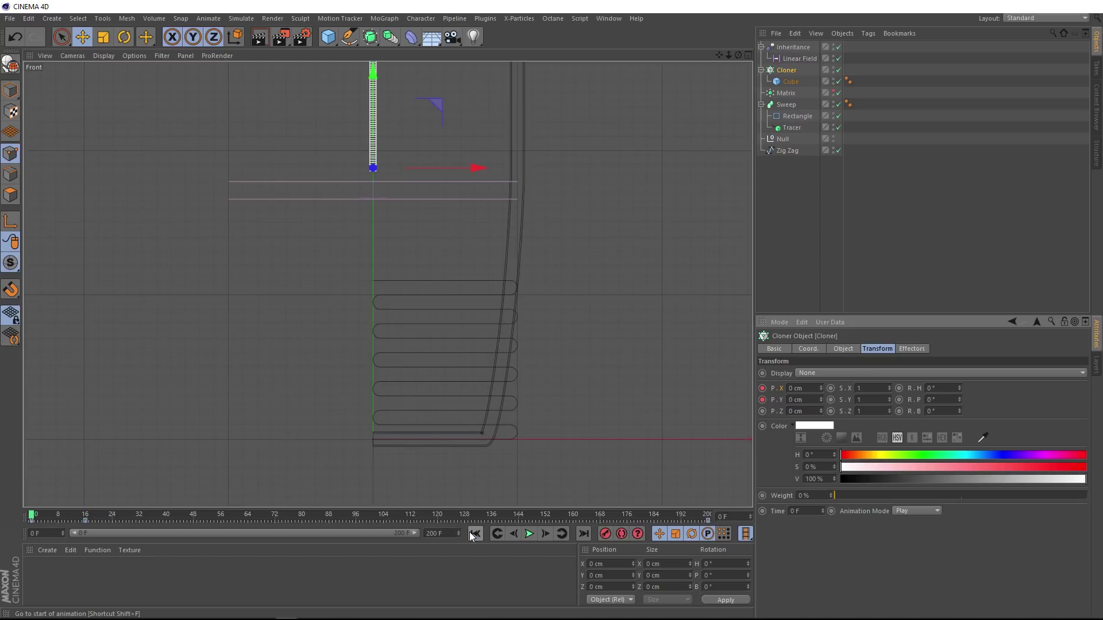
click(528, 533)
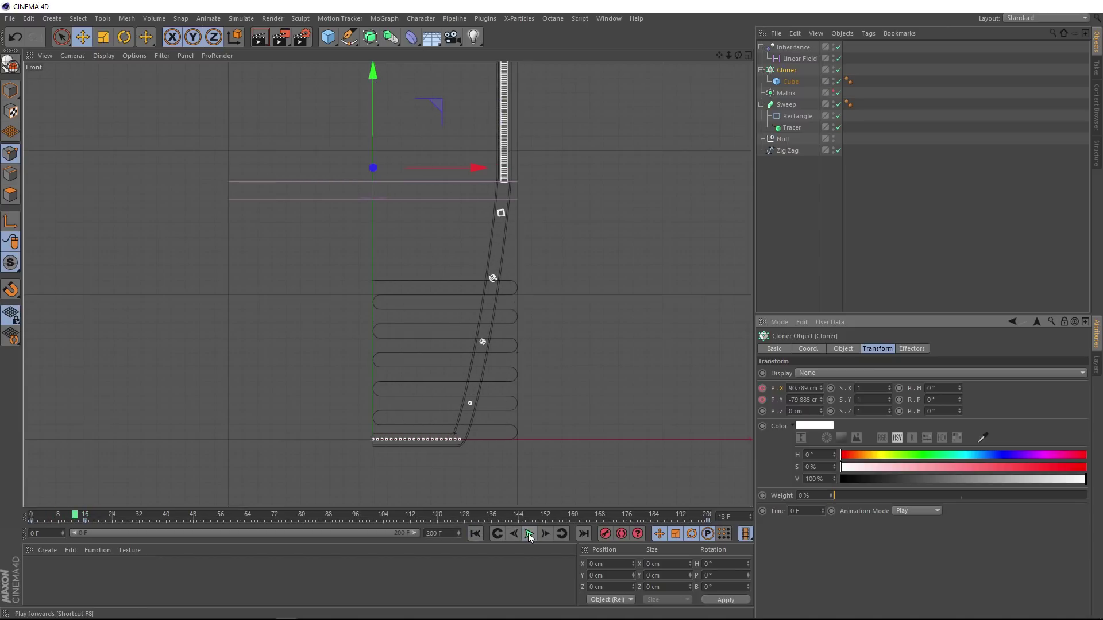
click(528, 533)
click(476, 534)
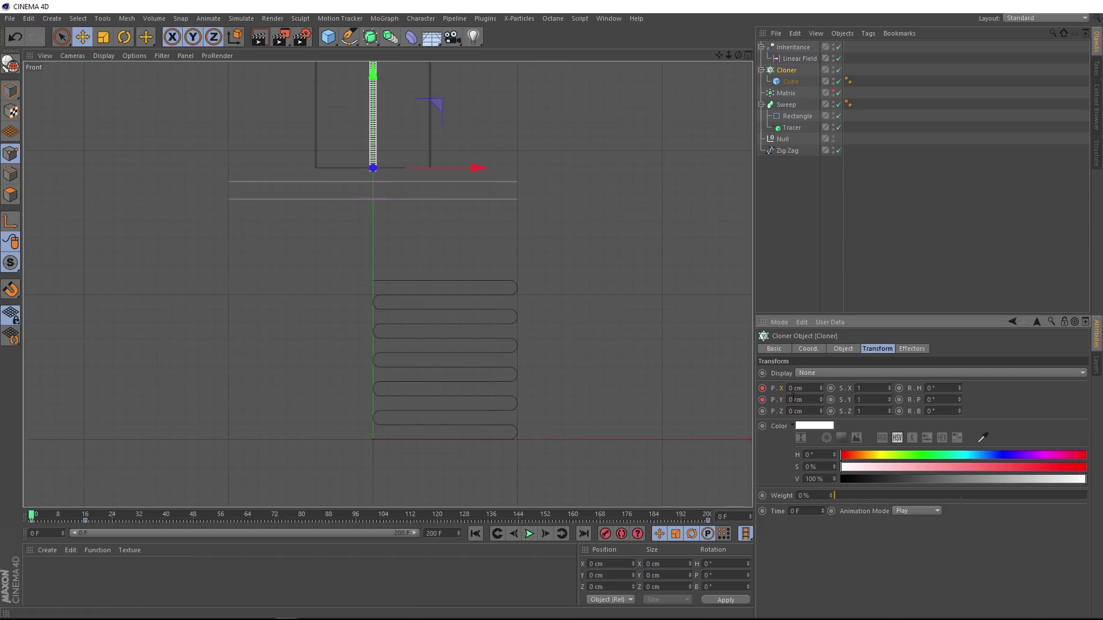
Show the F-curve of the Cloner's Transform X position, isolate that track and frame its curve in the Timeline
right_click(781, 389)
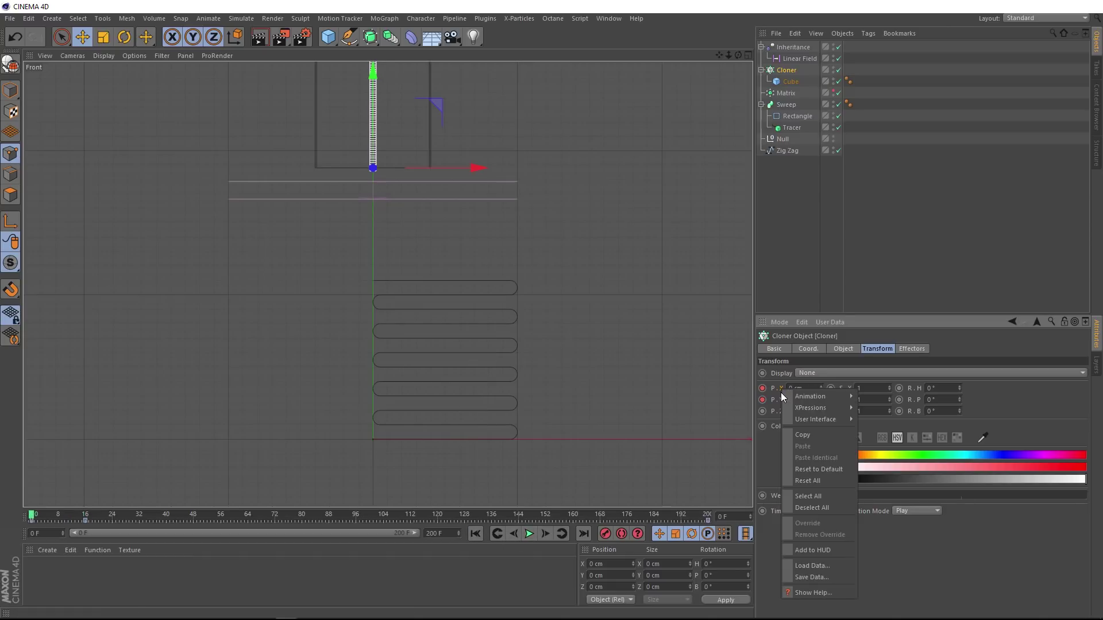
mouse_move(804, 394)
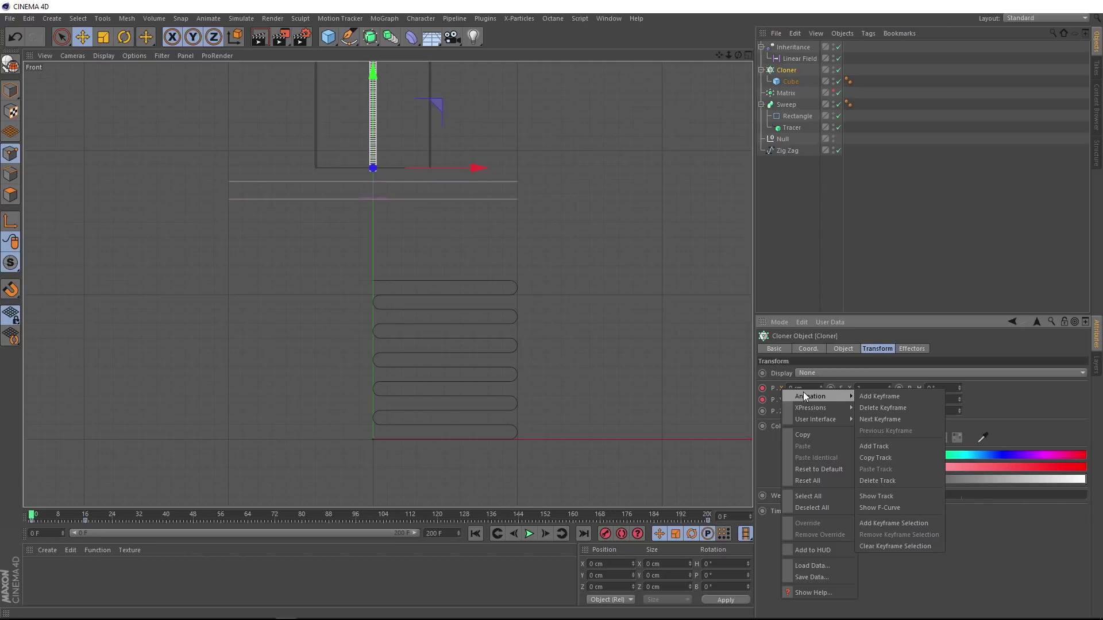
click(882, 507)
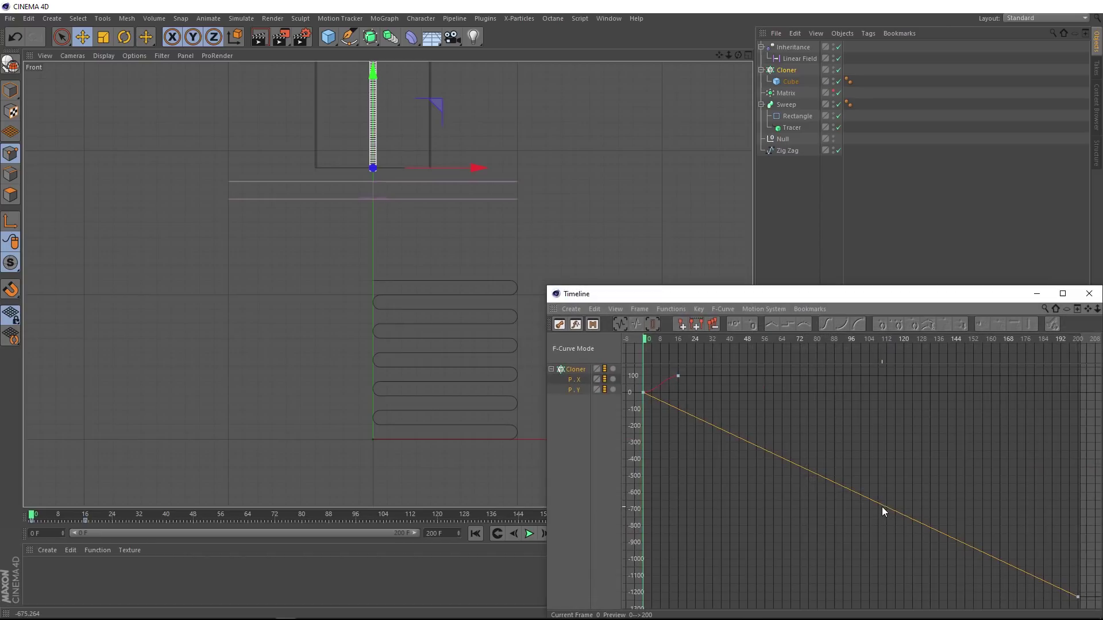
click(576, 379)
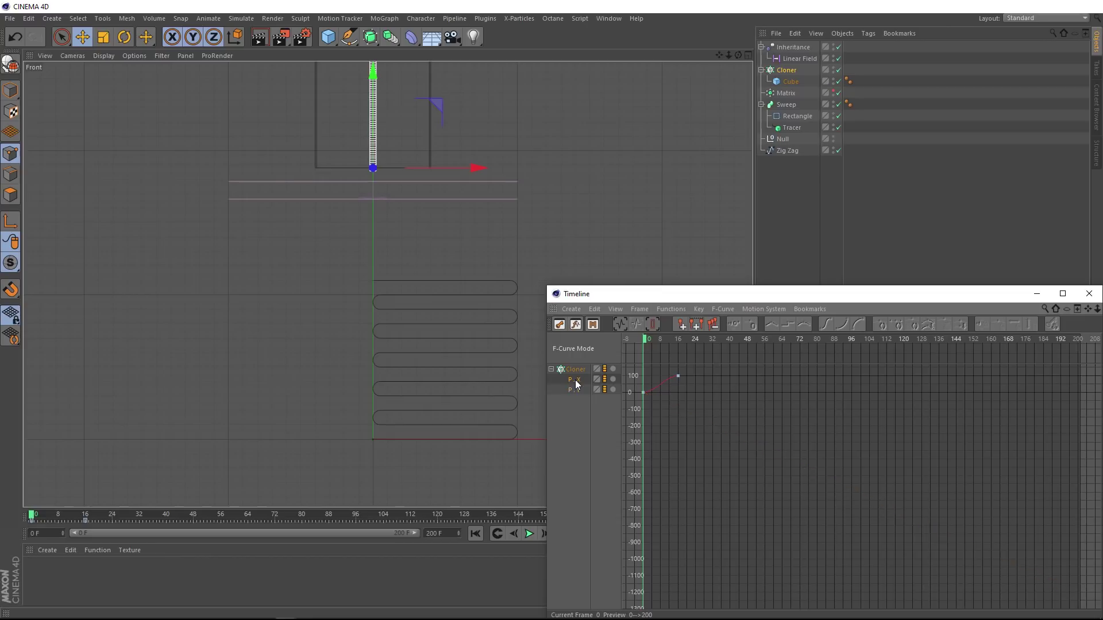
click(662, 378)
key(h)
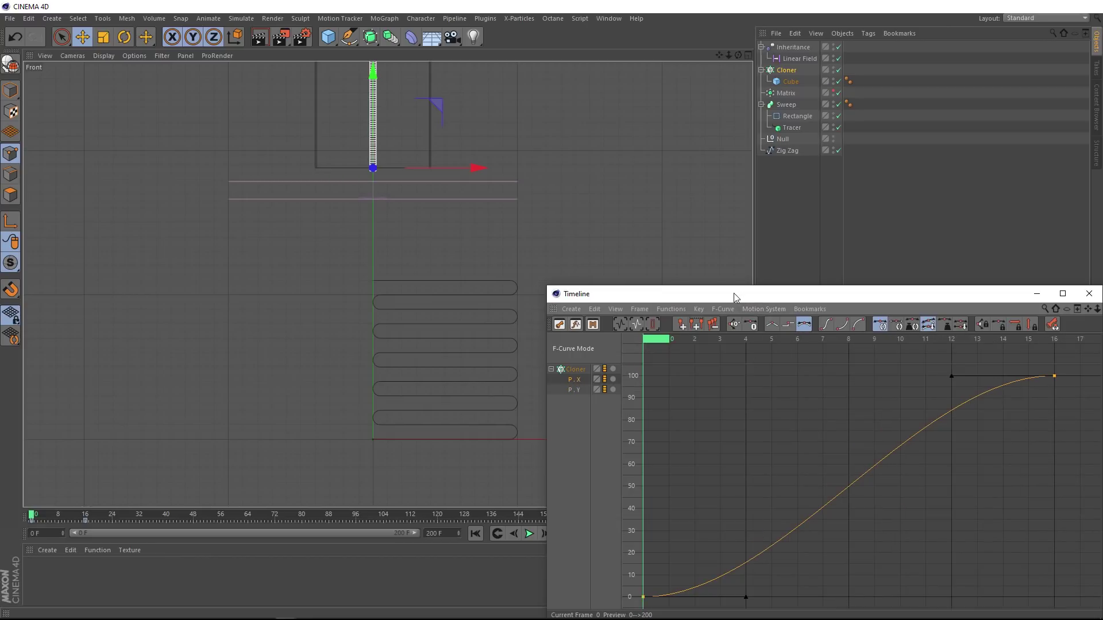
drag(733, 293, 390, 227)
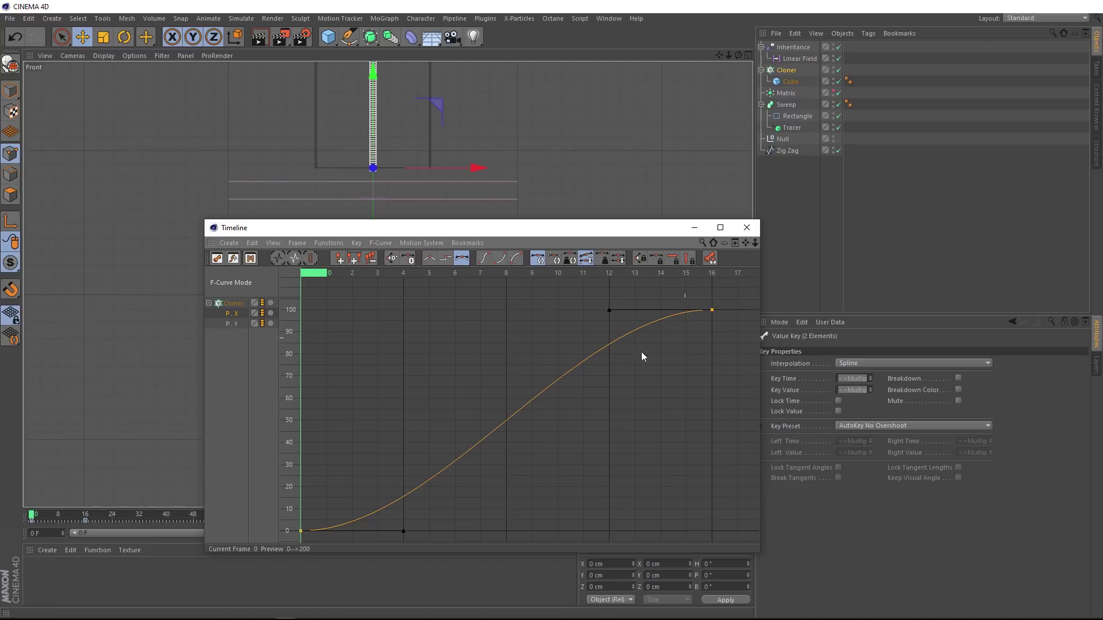
scroll(667, 363, down, 5)
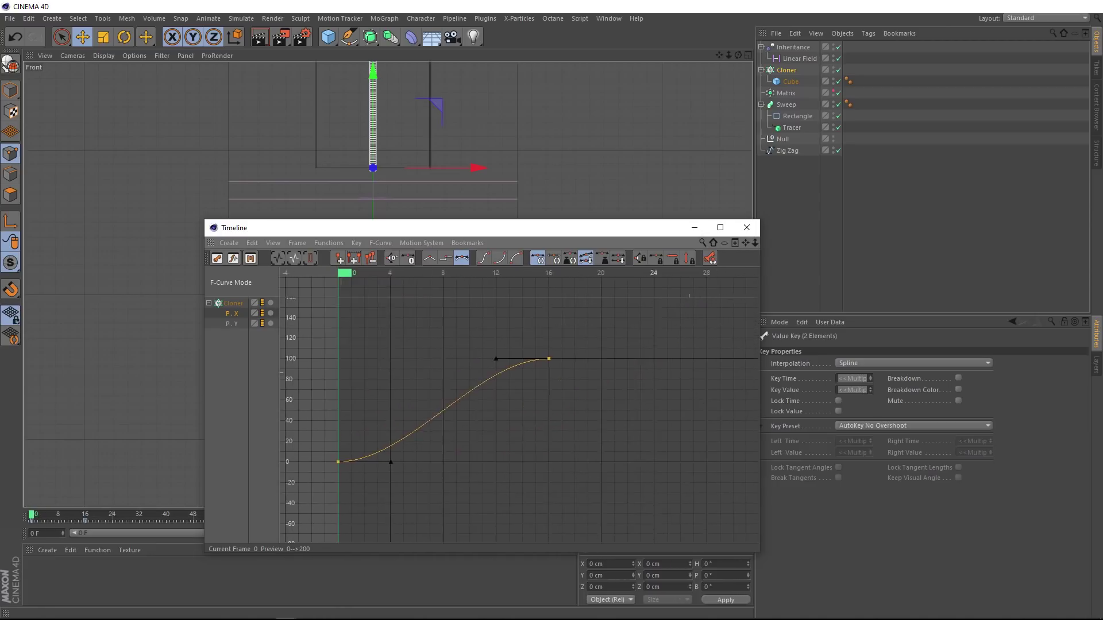
Make the P.X track oscillate after its last key with 11 repetitions, and close the Timeline
click(231, 315)
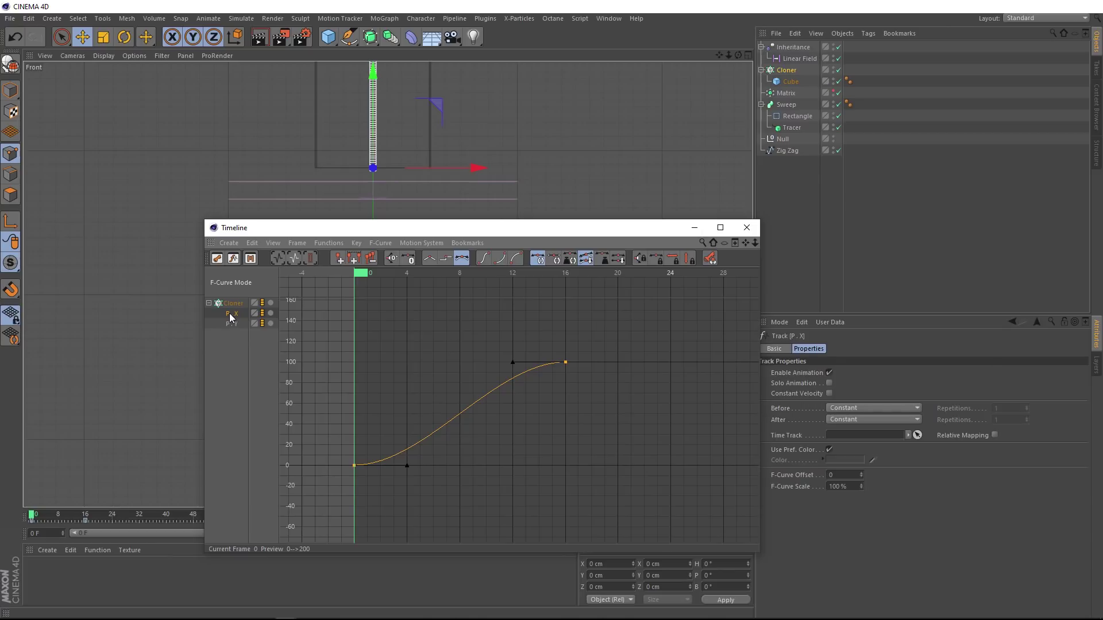
click(872, 420)
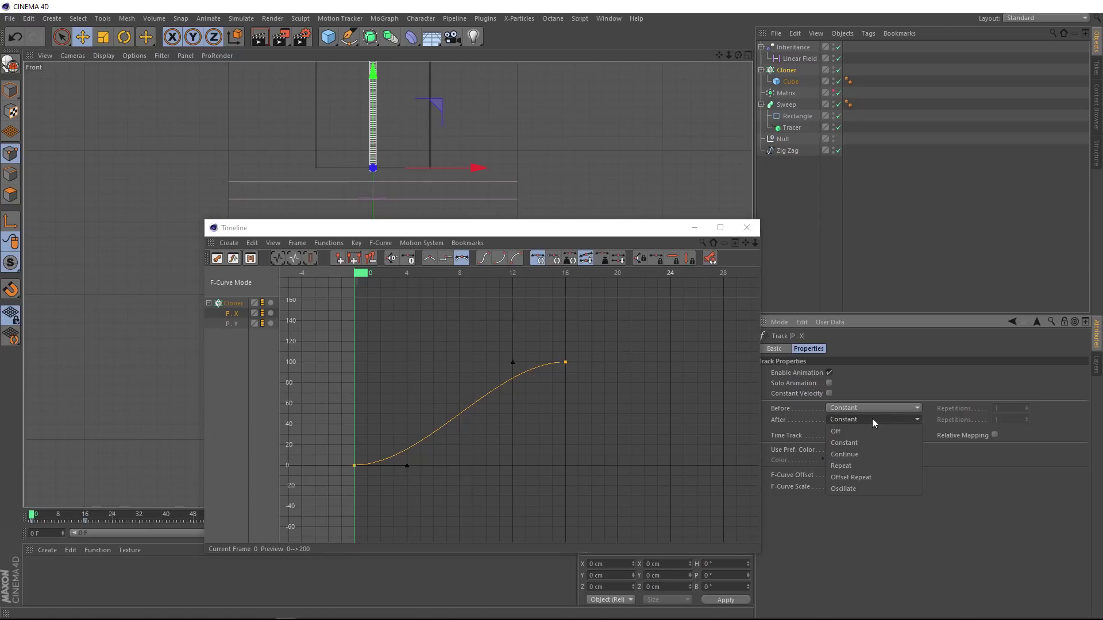
click(863, 484)
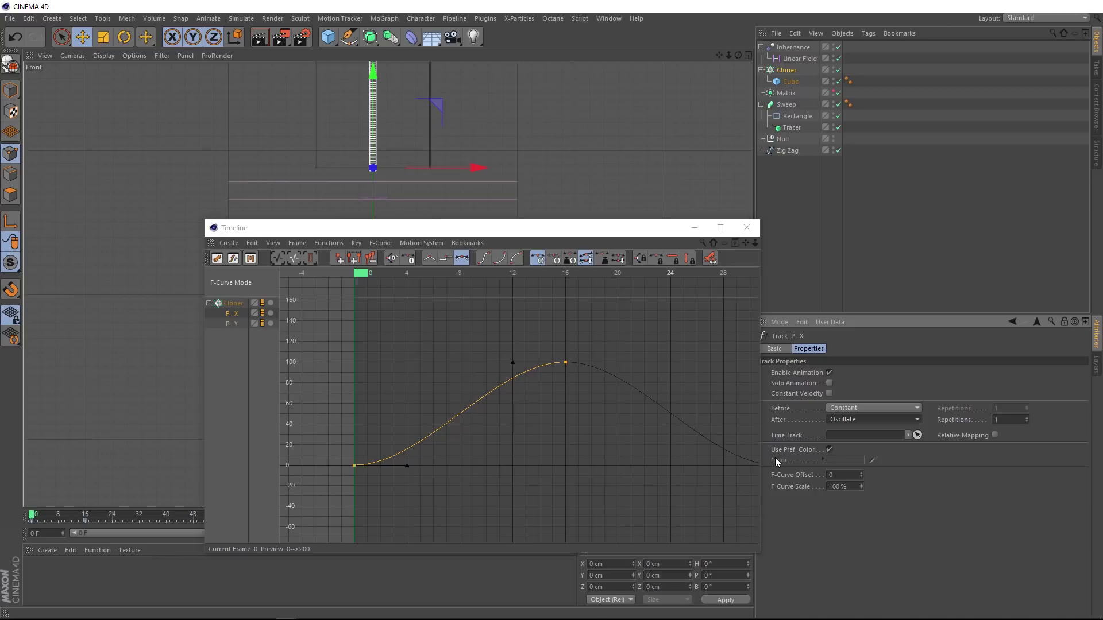
drag(750, 246, 619, 257)
click(1014, 419)
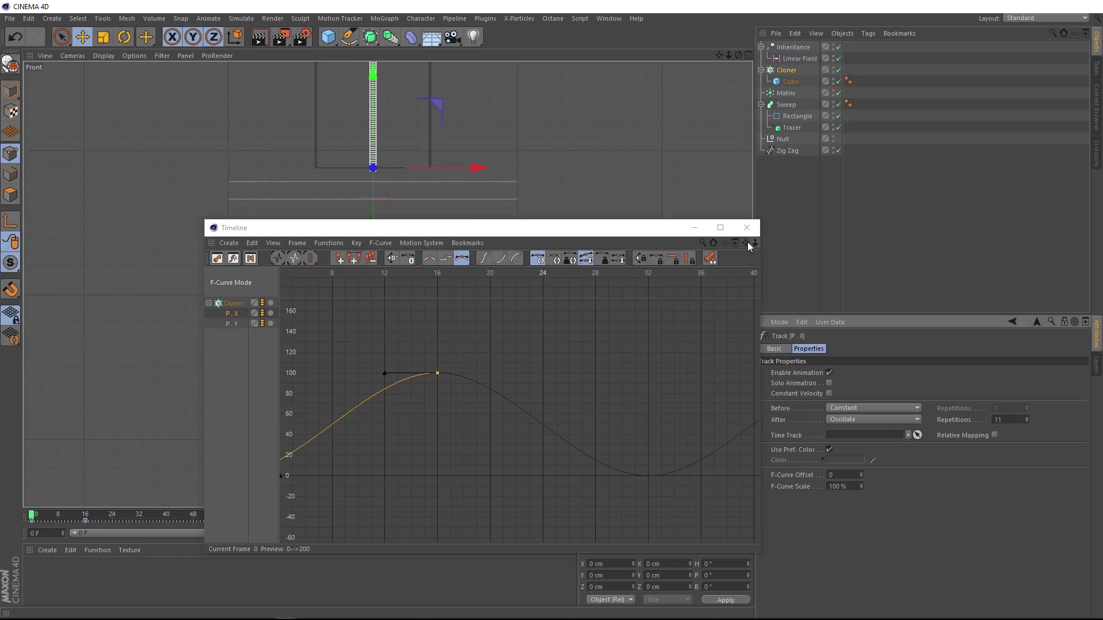
drag(755, 243, 768, 242)
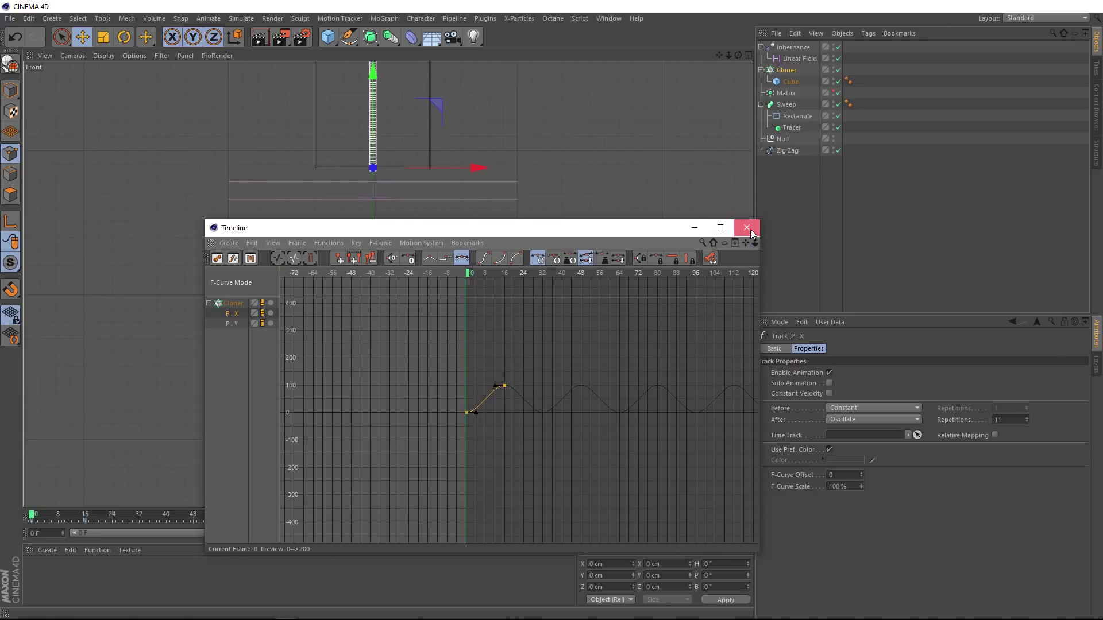
click(746, 227)
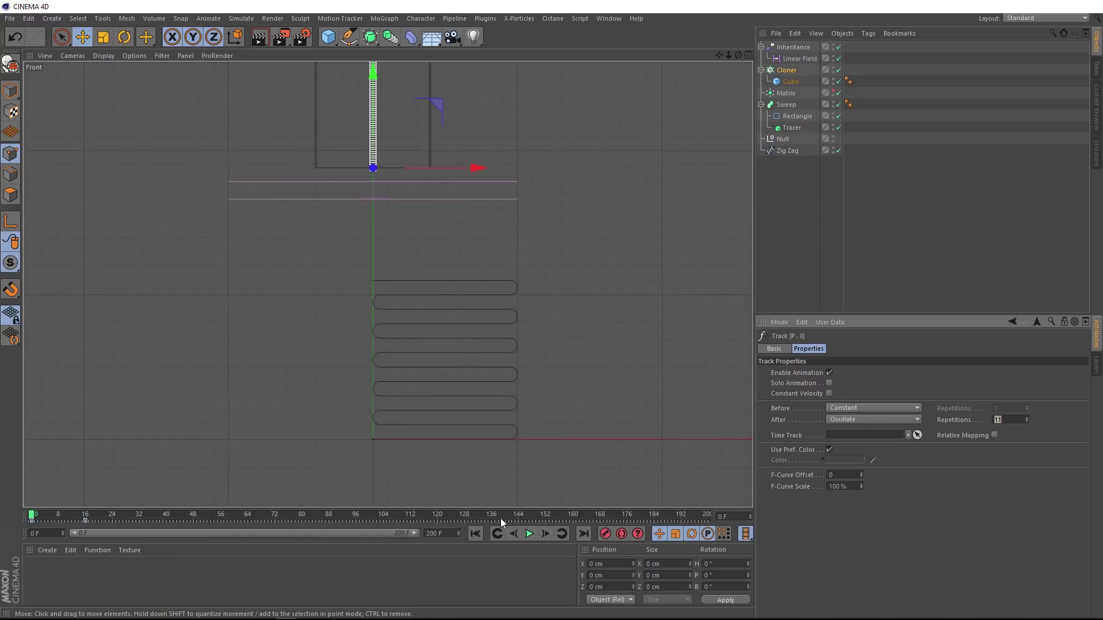
Play the oscillating Cloner motion in the Front view and rewind to frame 0
click(529, 534)
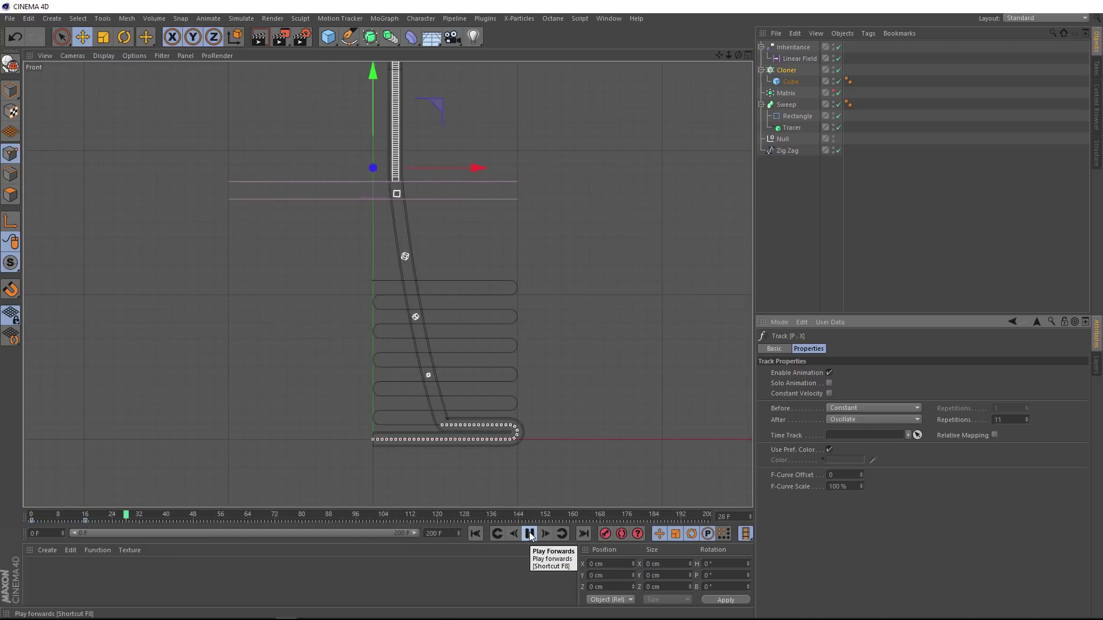
click(529, 534)
click(475, 534)
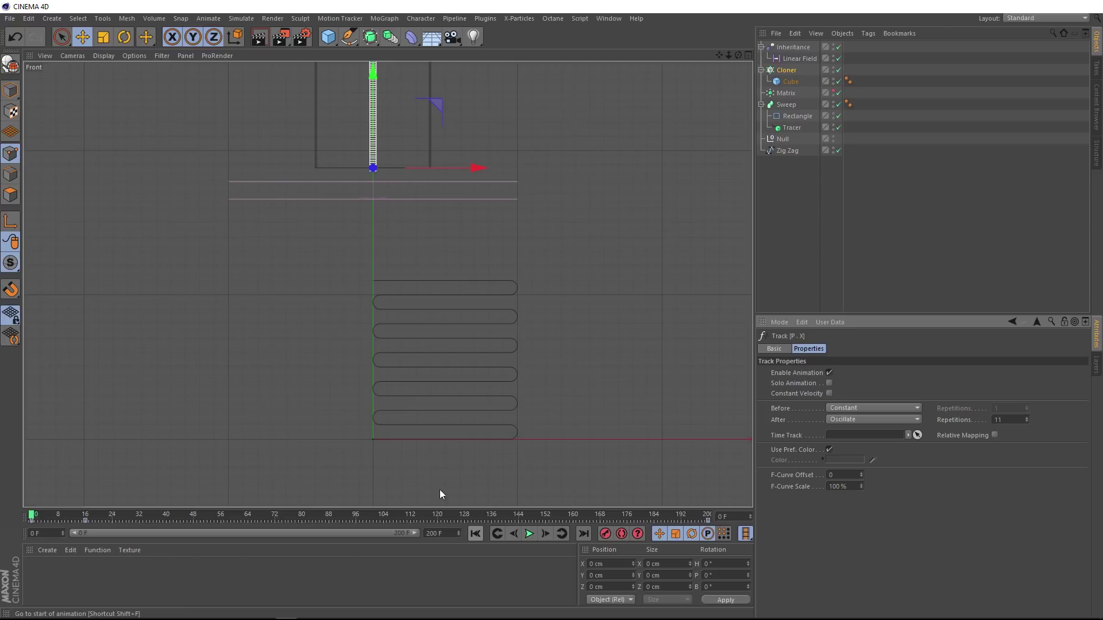
Play the animation in the Perspective view and examine the ribbon folding close up, stopping at frame 102
middle_click(392, 355)
middle_click(282, 229)
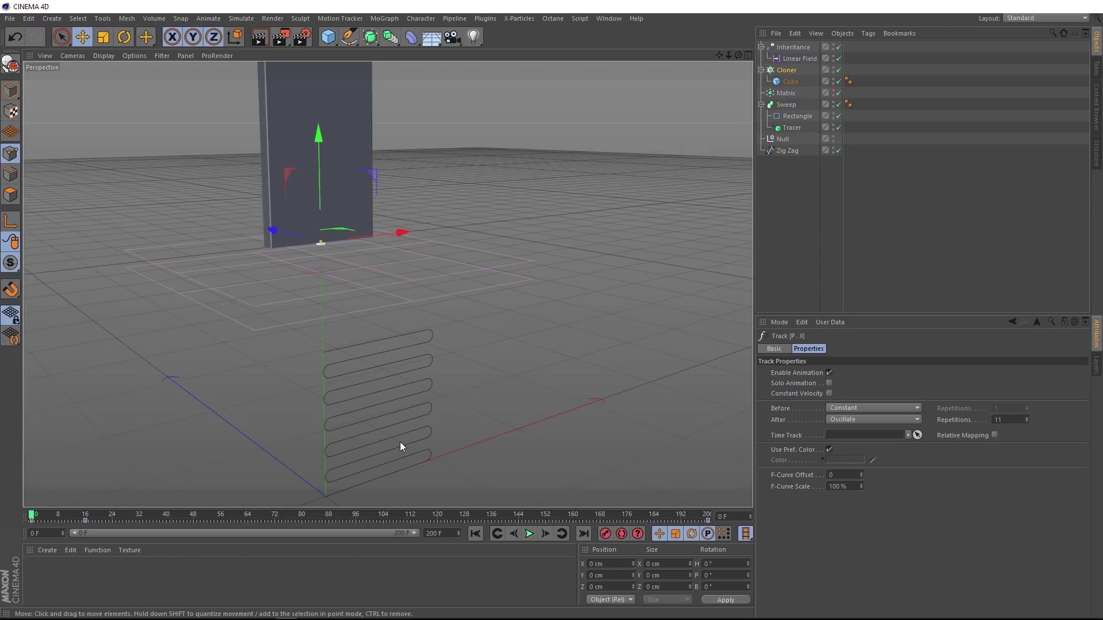
scroll(400, 442, up, 10)
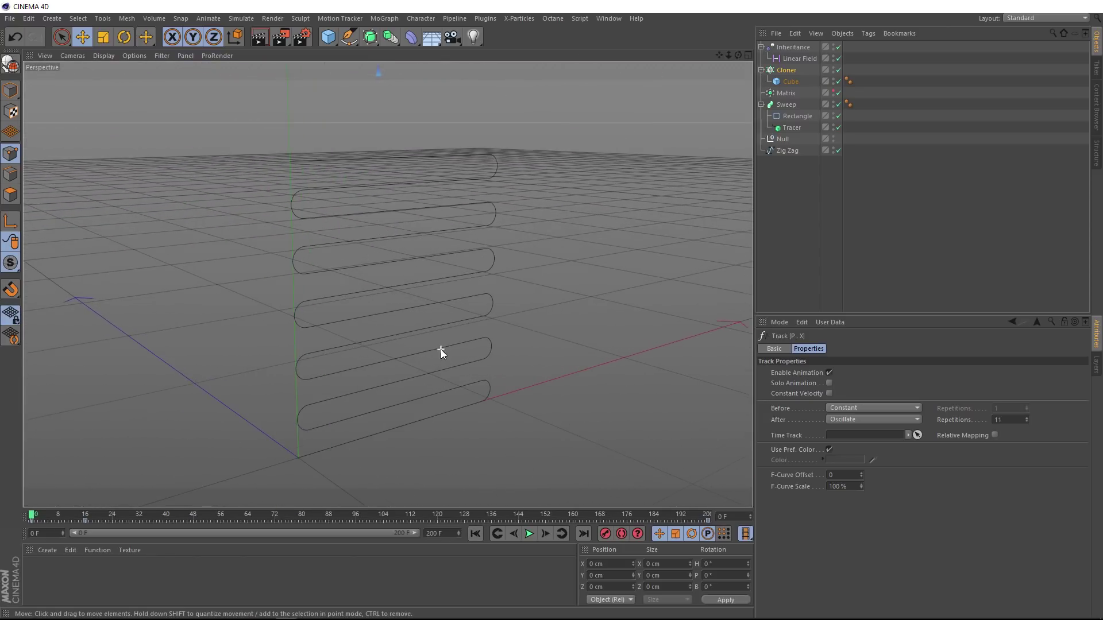
scroll(440, 349, up, 1)
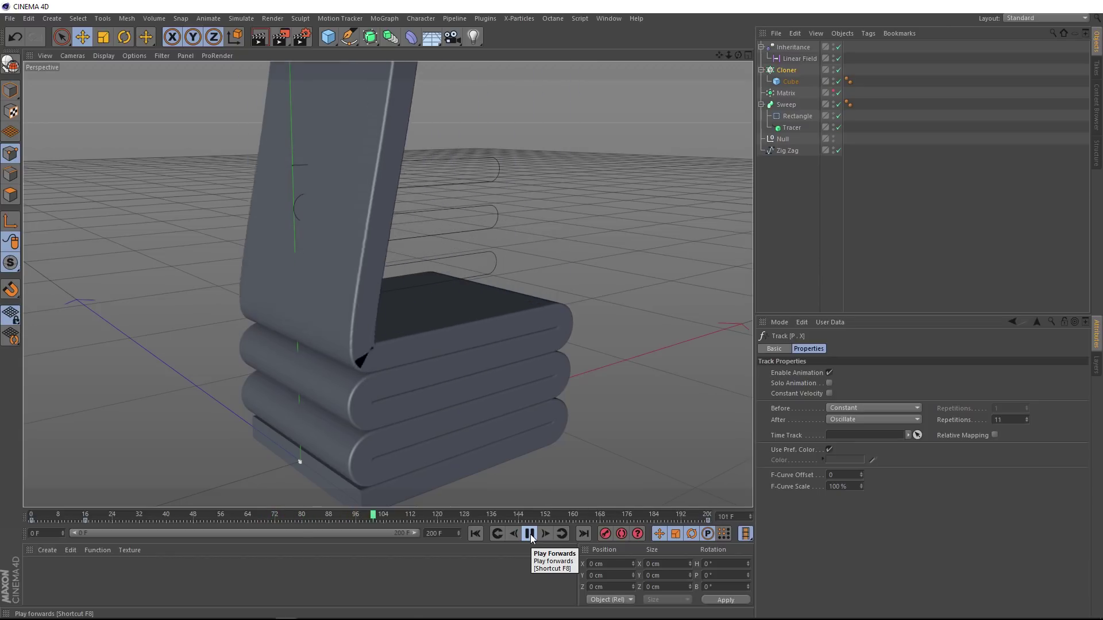
click(530, 534)
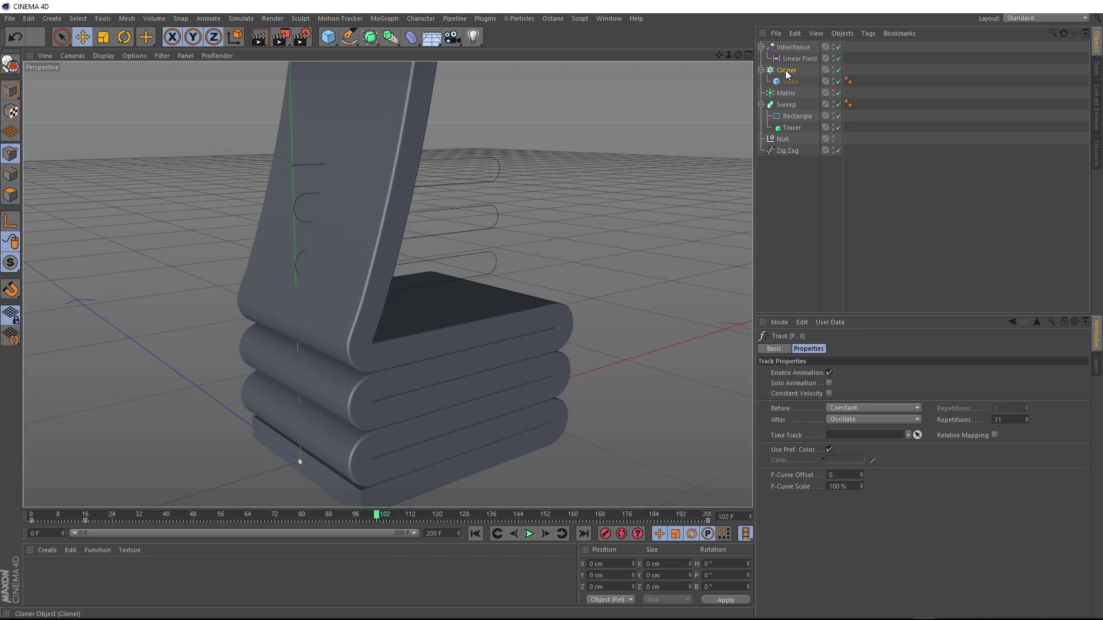
Add a Delay effector to the selected Cloner and show its Effector settings
click(383, 19)
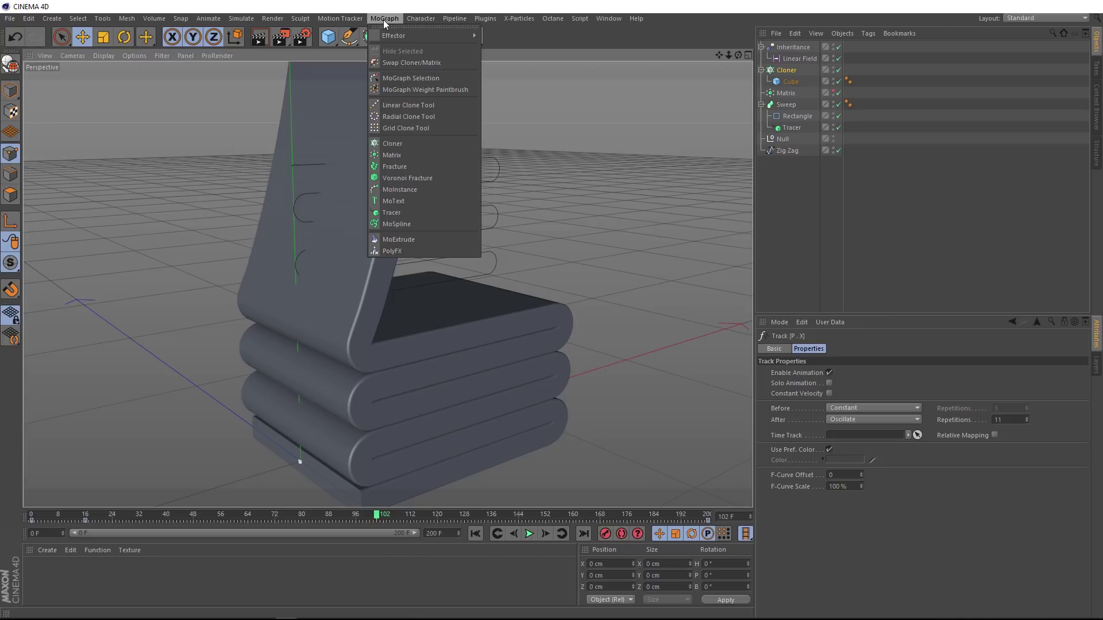
mouse_move(386, 38)
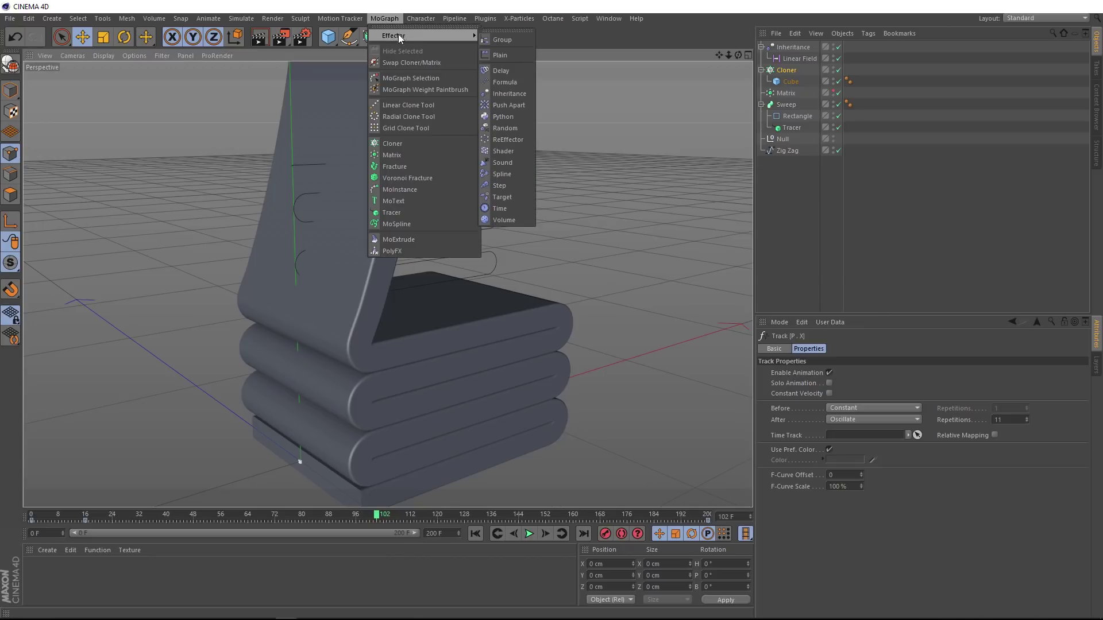
click(503, 73)
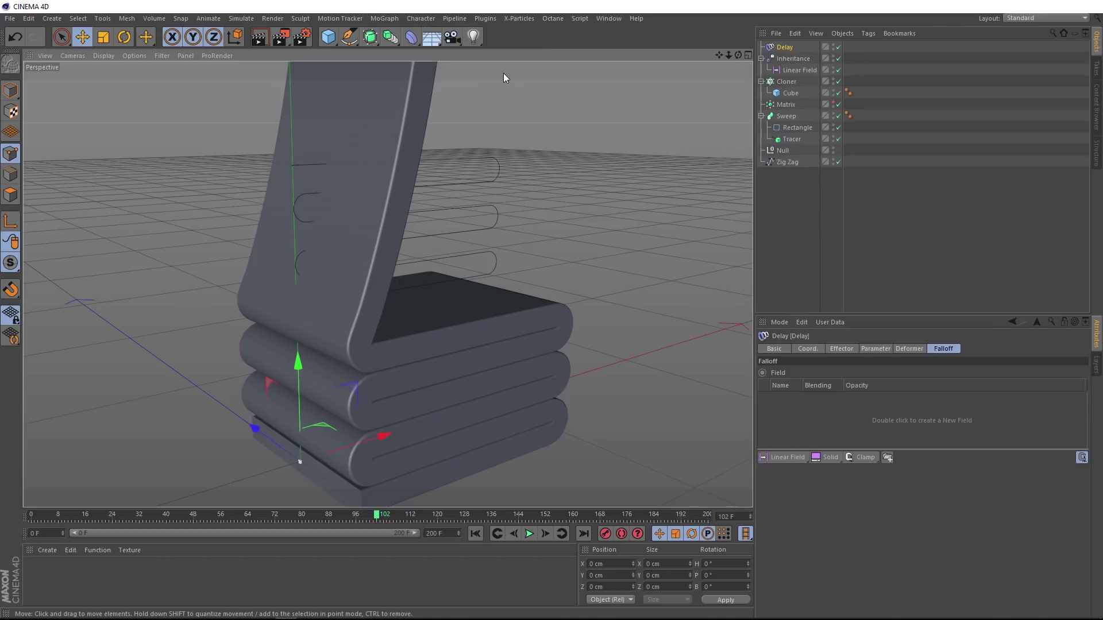
click(843, 349)
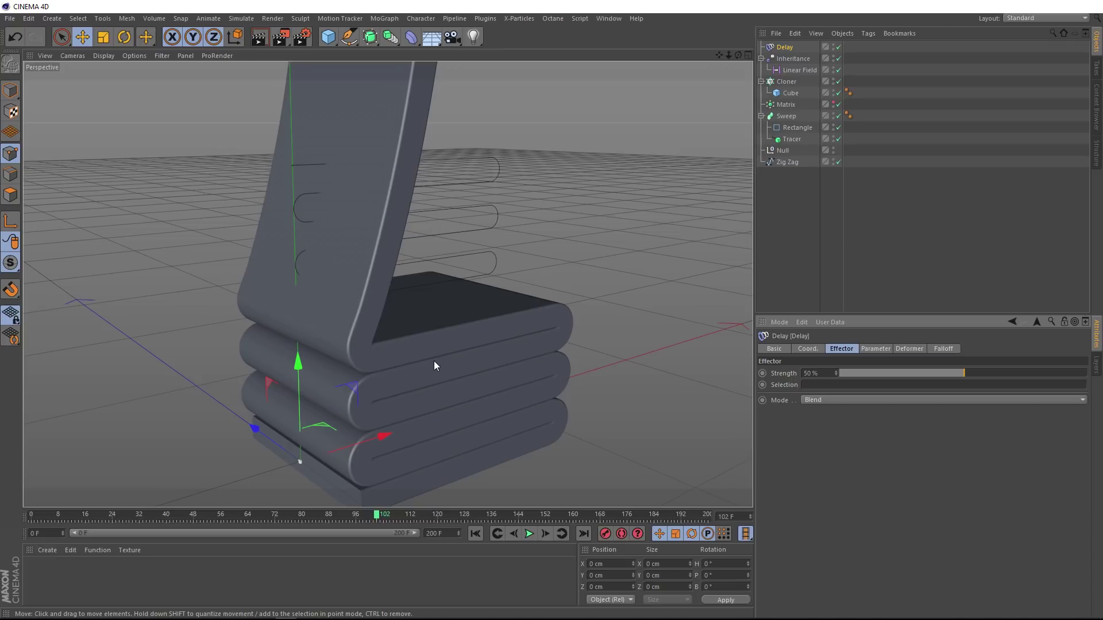
Replay the animation from frame 0 and inspect how the Delay effector softens the ribbon's folds
alt+drag(464, 436, 459, 407)
click(475, 534)
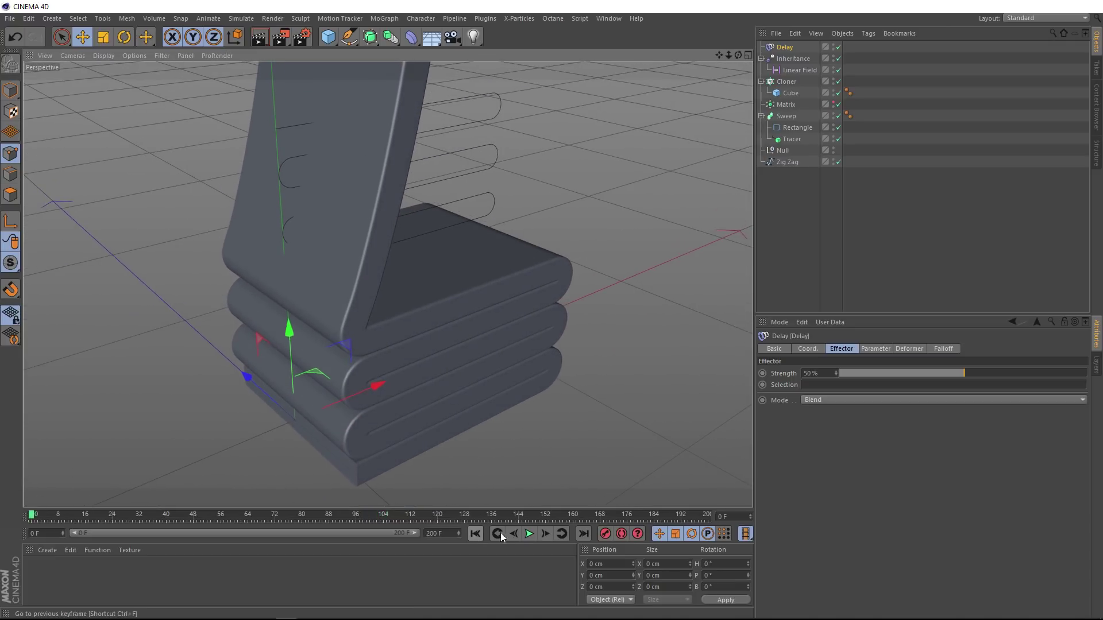
click(528, 534)
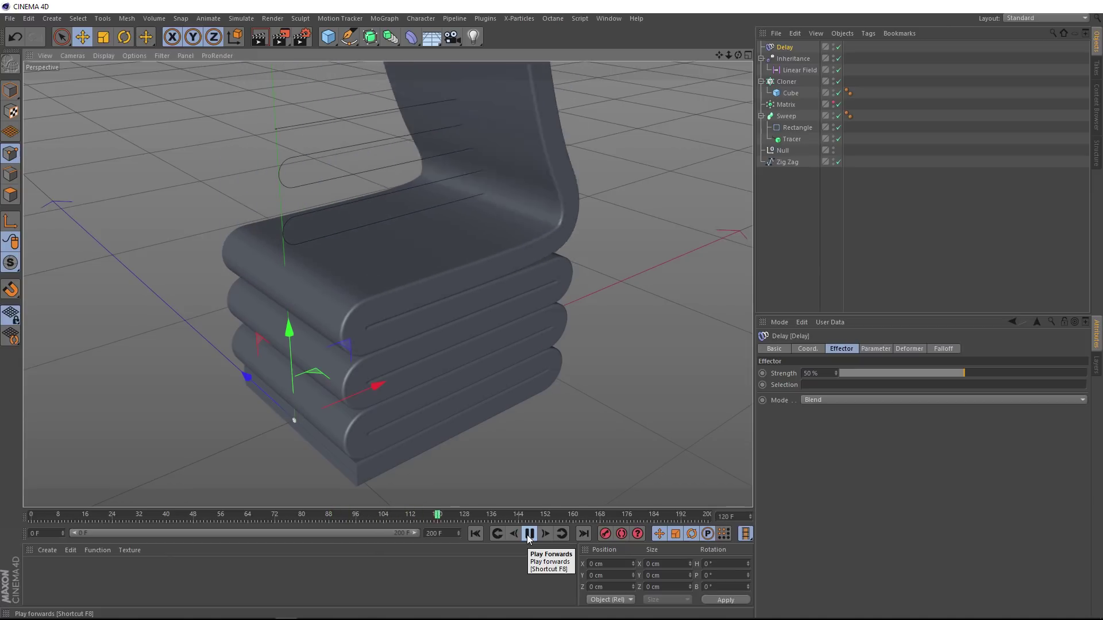
click(529, 536)
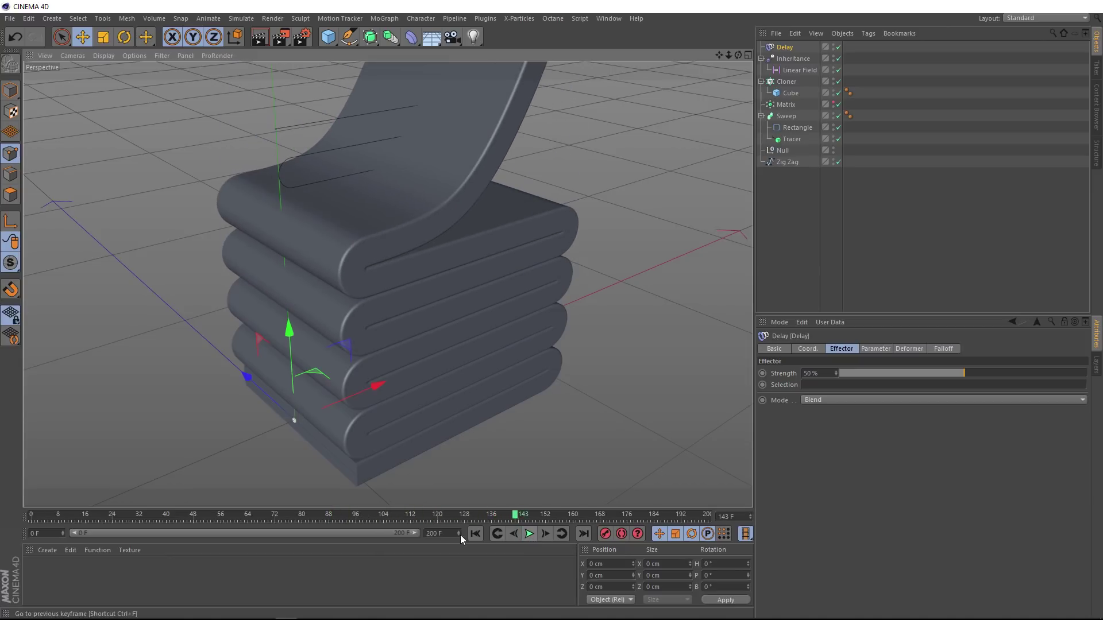
Extend the animation and its preview range to end at frame 220, and resume playback
drag(446, 534, 420, 532)
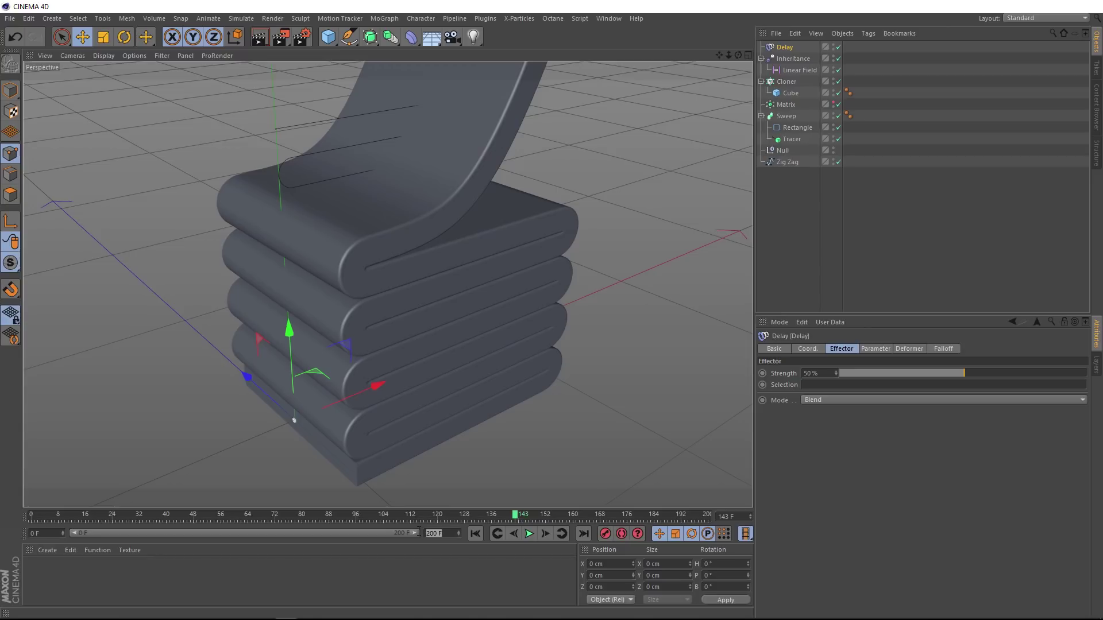
text(220)
key(Return)
drag(383, 533, 417, 533)
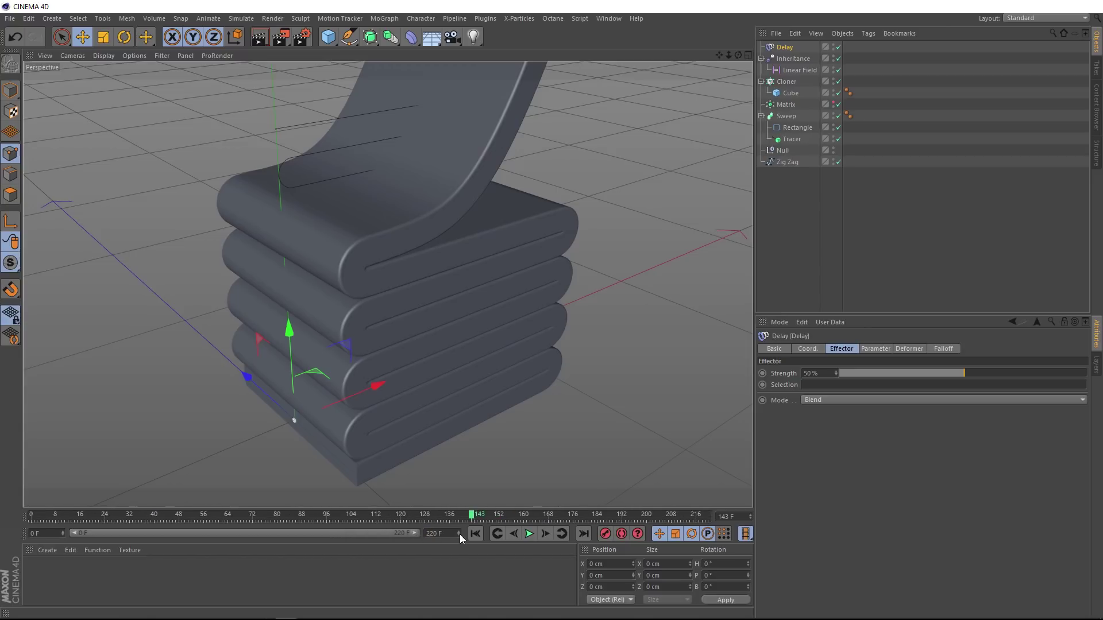
click(529, 534)
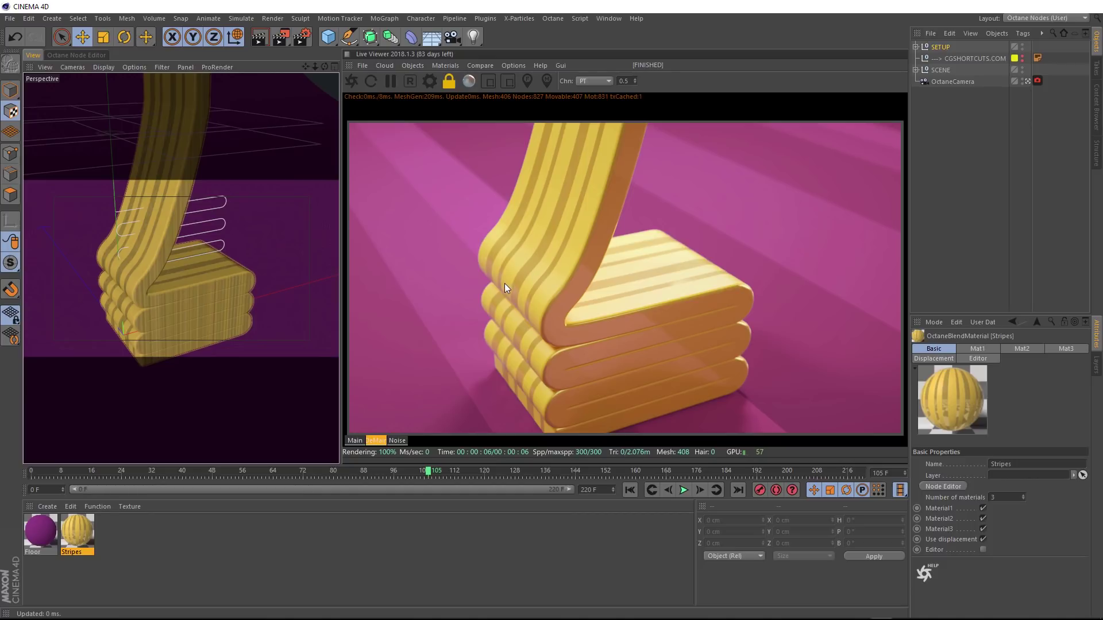
Play the finished striped-ribbon scene from frame 105 to frame 144 to view it in the Octane Live Viewer
click(684, 490)
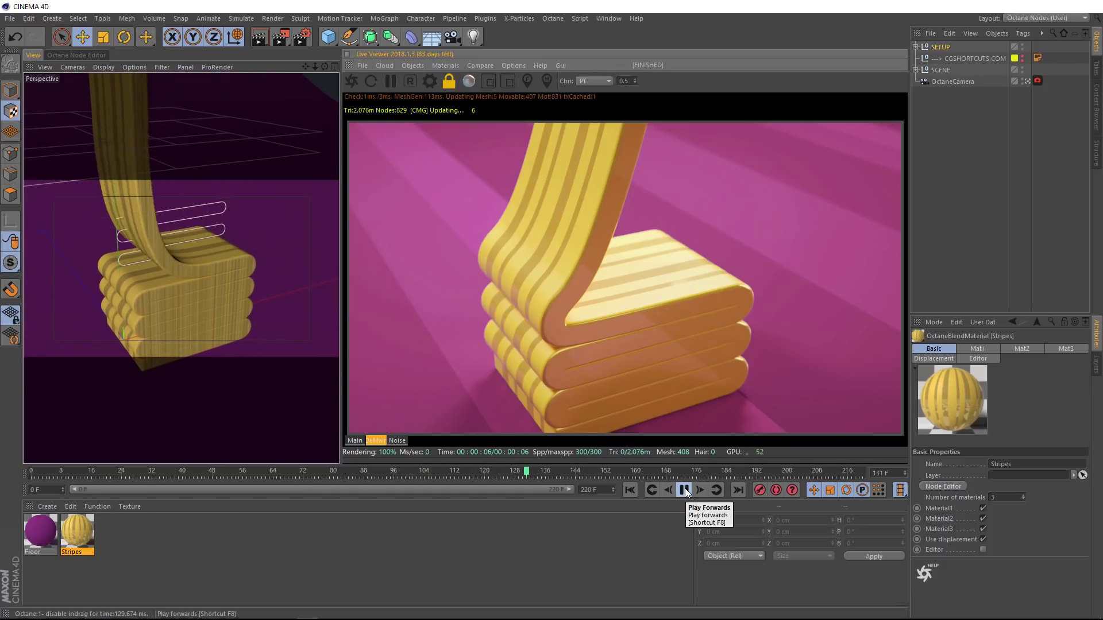
click(684, 491)
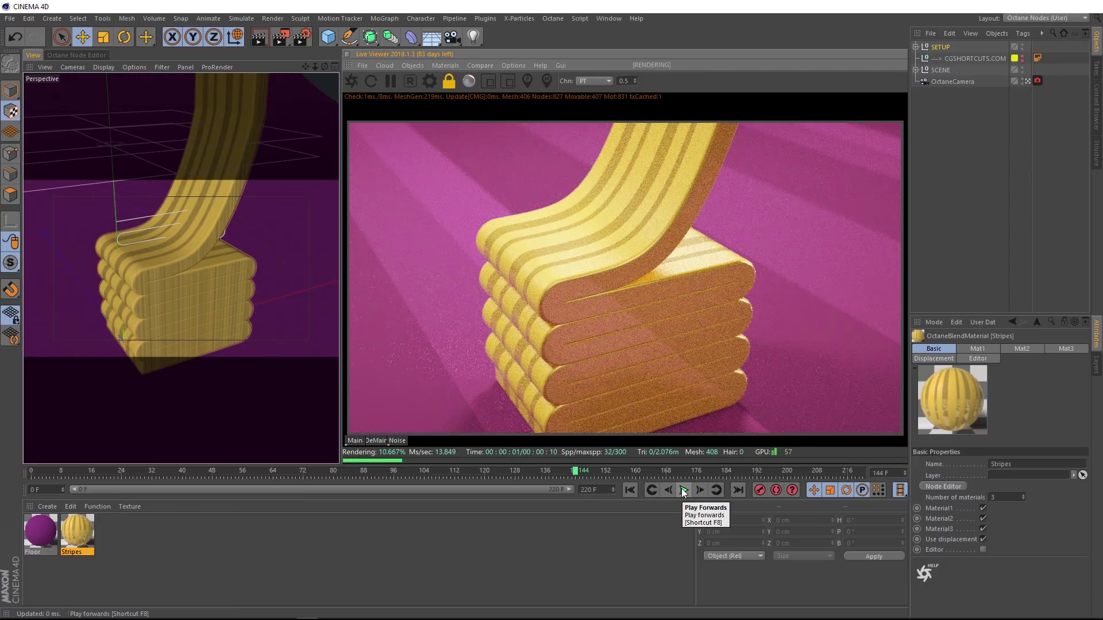